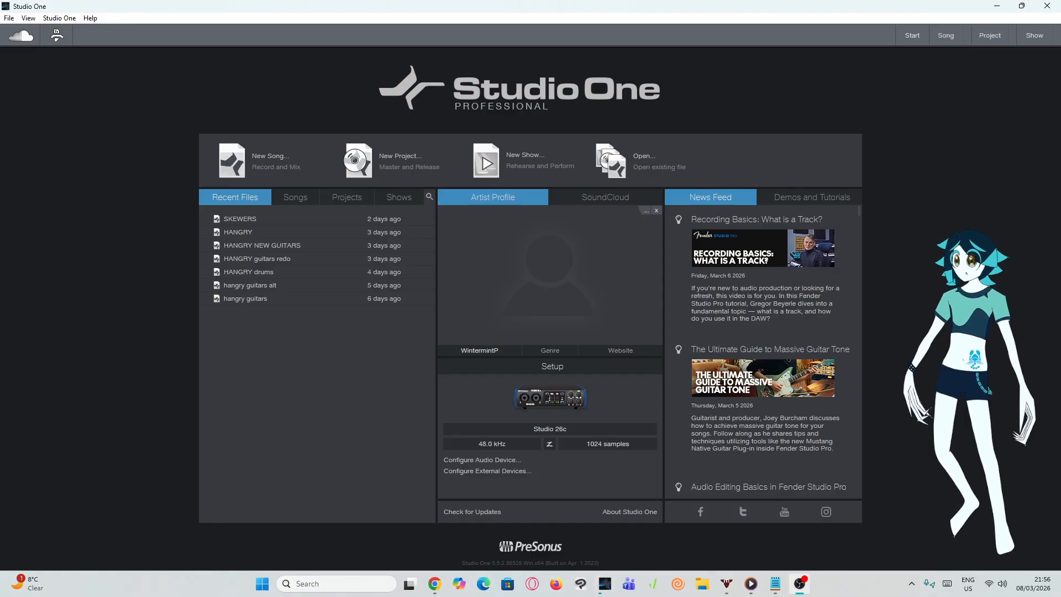
# Switch to the HANGRY song and play it from the start of the recorded parts at bar 2
pyautogui.hotkey('alt', 'Tab')
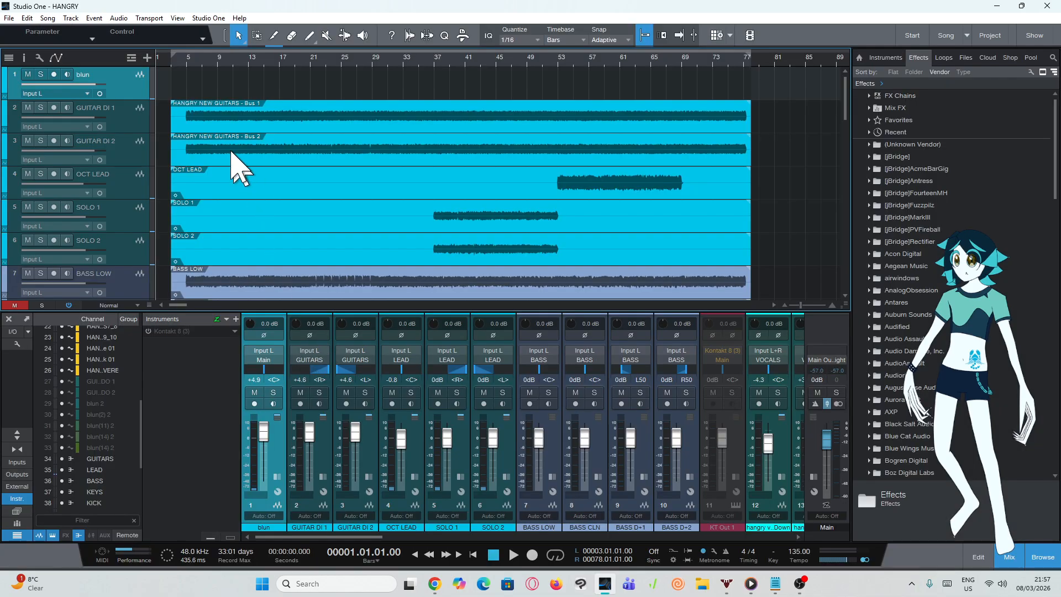
pyautogui.click(173, 78)
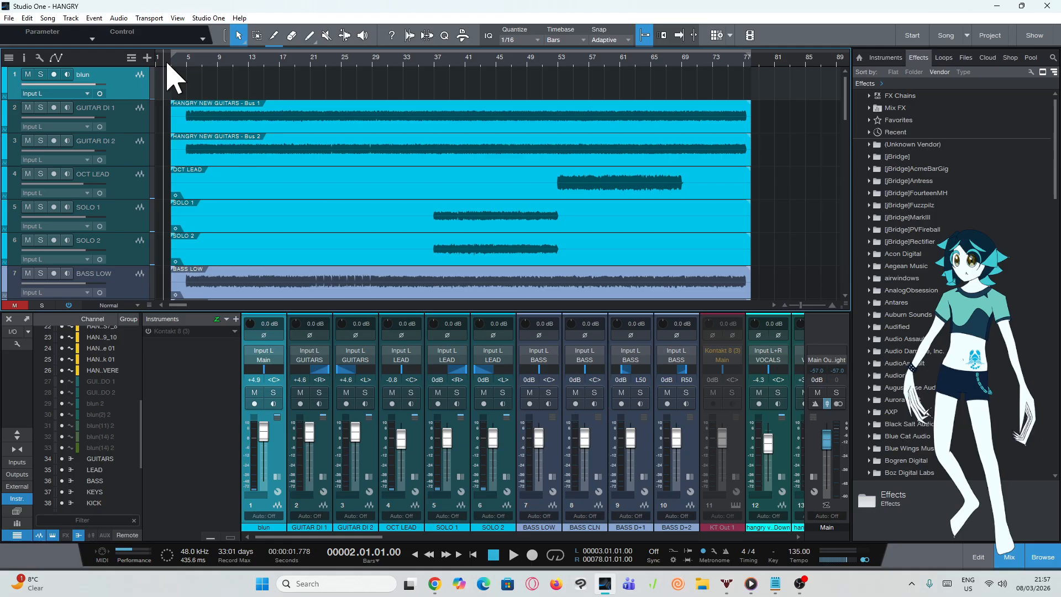
pyautogui.press('space')
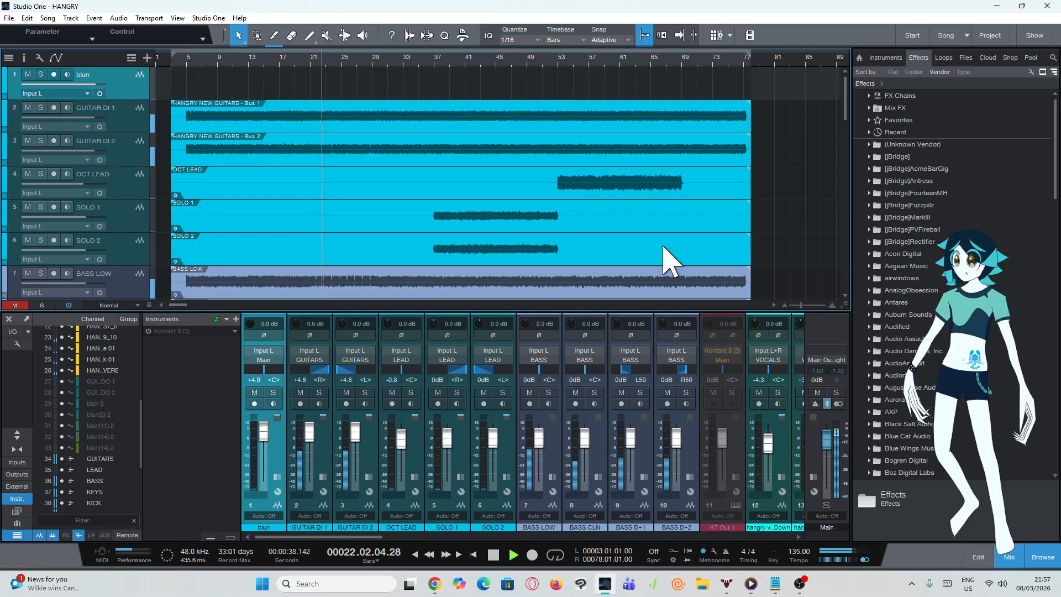
# Examine the guitar, bass, vocal, synth and drum tracks in the arrangement while the song plays to its end
pyautogui.scroll(-6, 669, 260)
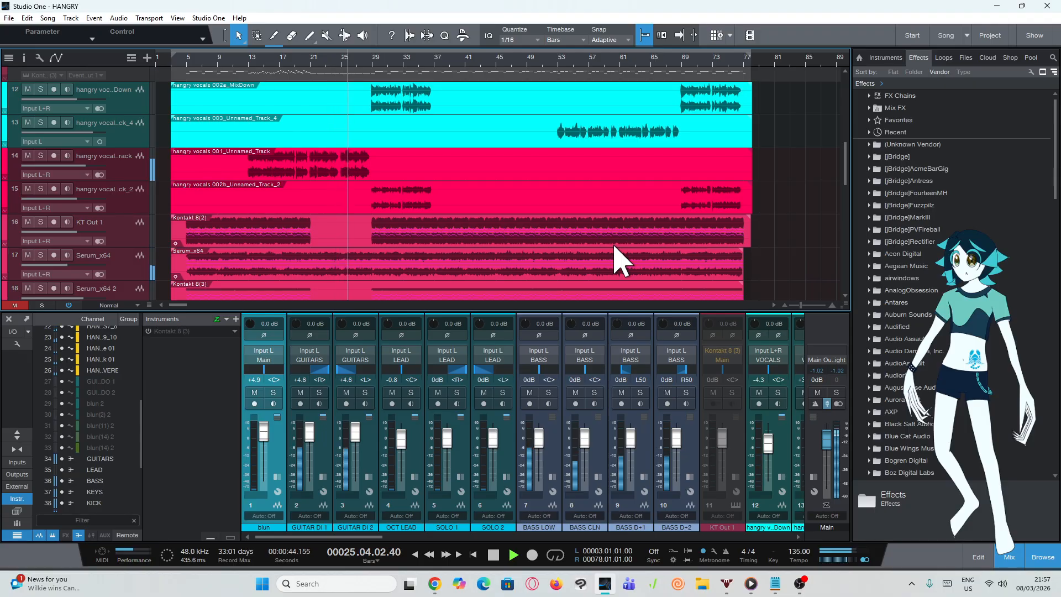
pyautogui.scroll(-4, 597, 249)
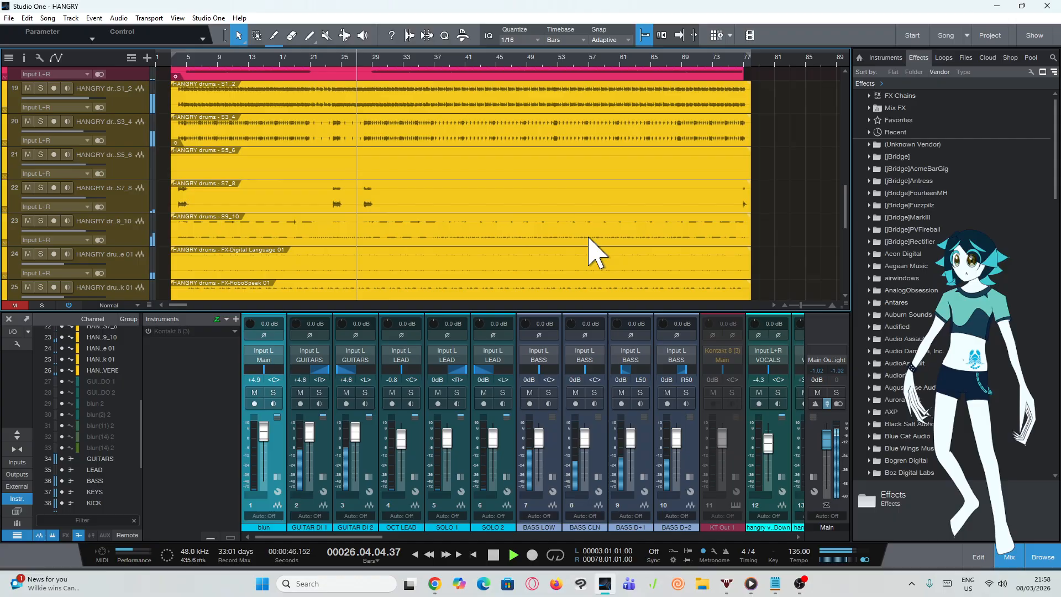
pyautogui.scroll(6, 596, 254)
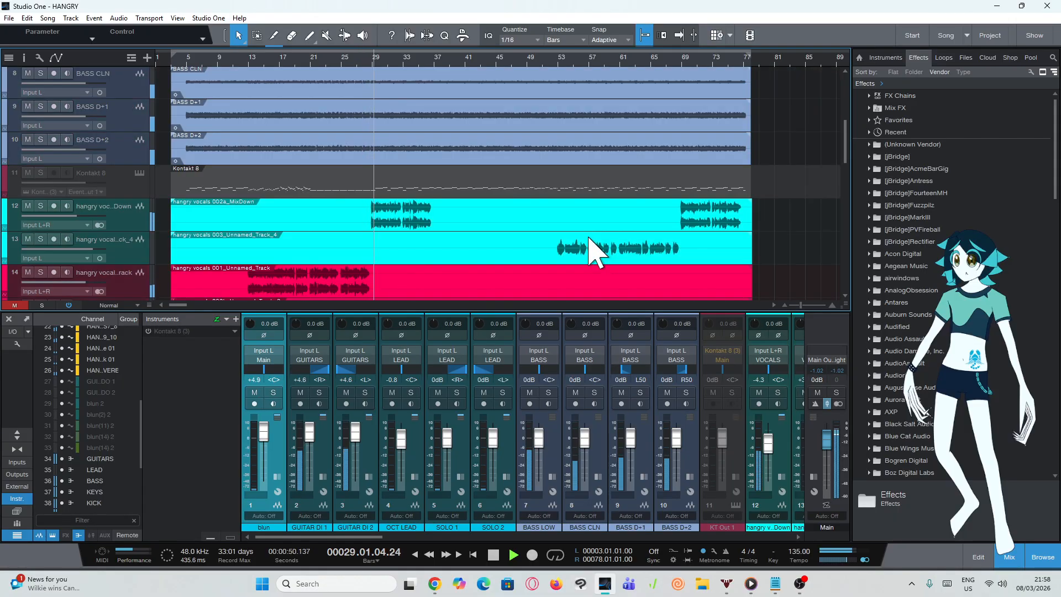
pyautogui.scroll(4, 596, 251)
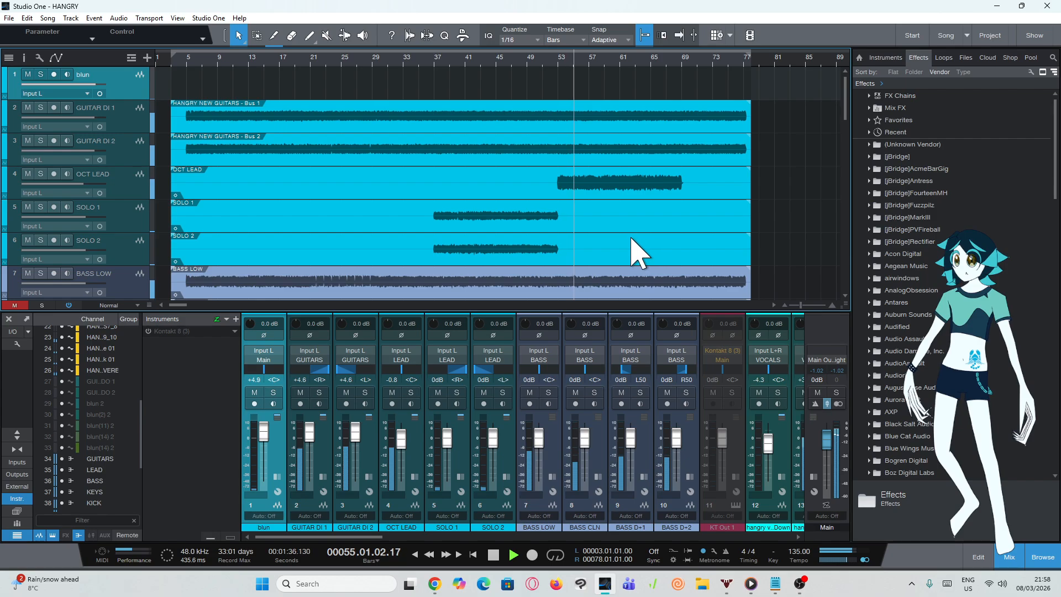
pyautogui.scroll(-3, 631, 240)
pyautogui.scroll(-6, 631, 240)
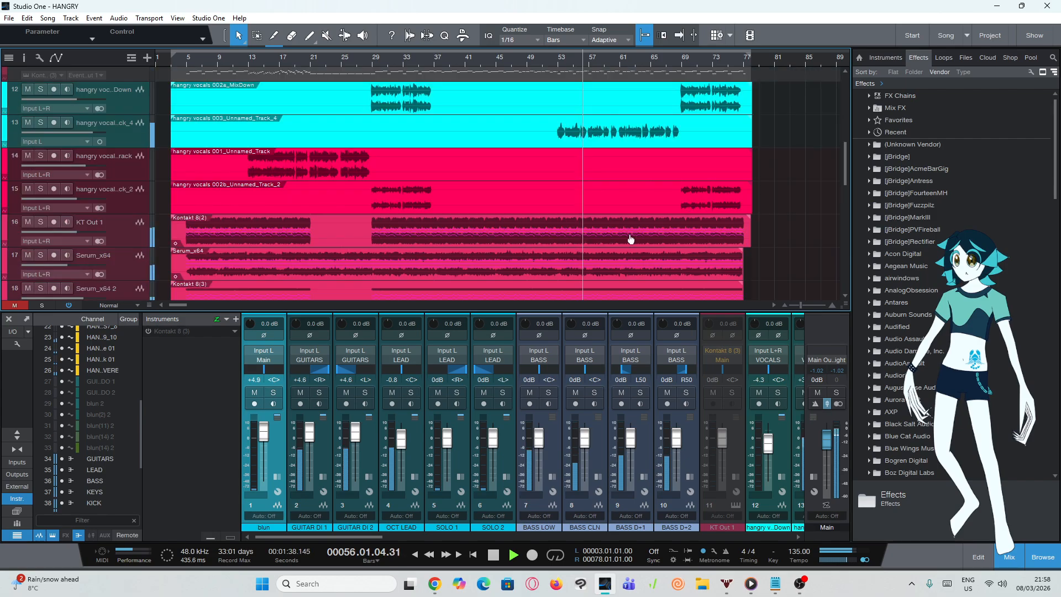
pyautogui.scroll(-2, 630, 240)
pyautogui.scroll(-3, 631, 239)
pyautogui.scroll(6, 630, 239)
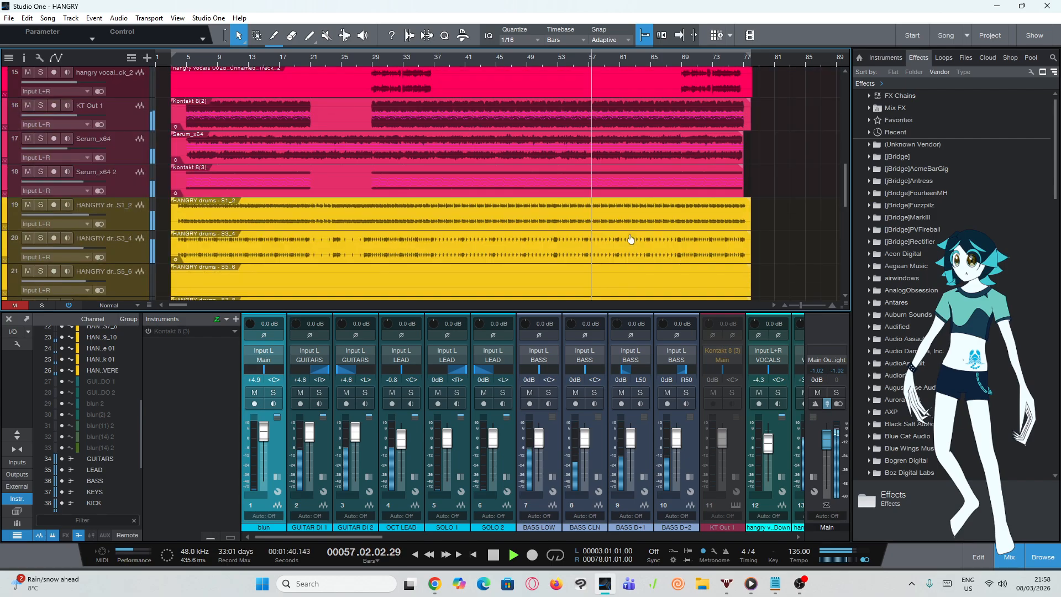
pyautogui.scroll(3, 631, 239)
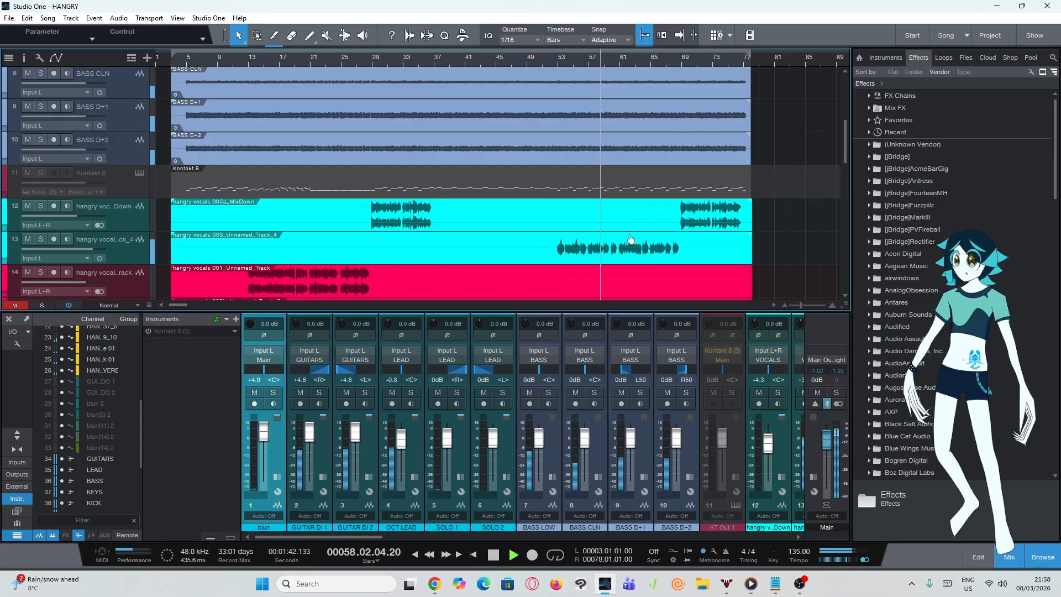
pyautogui.scroll(-3, 631, 239)
pyautogui.scroll(3, 631, 239)
pyautogui.scroll(3, 631, 239)
pyautogui.scroll(3, 633, 241)
pyautogui.scroll(-9, 653, 244)
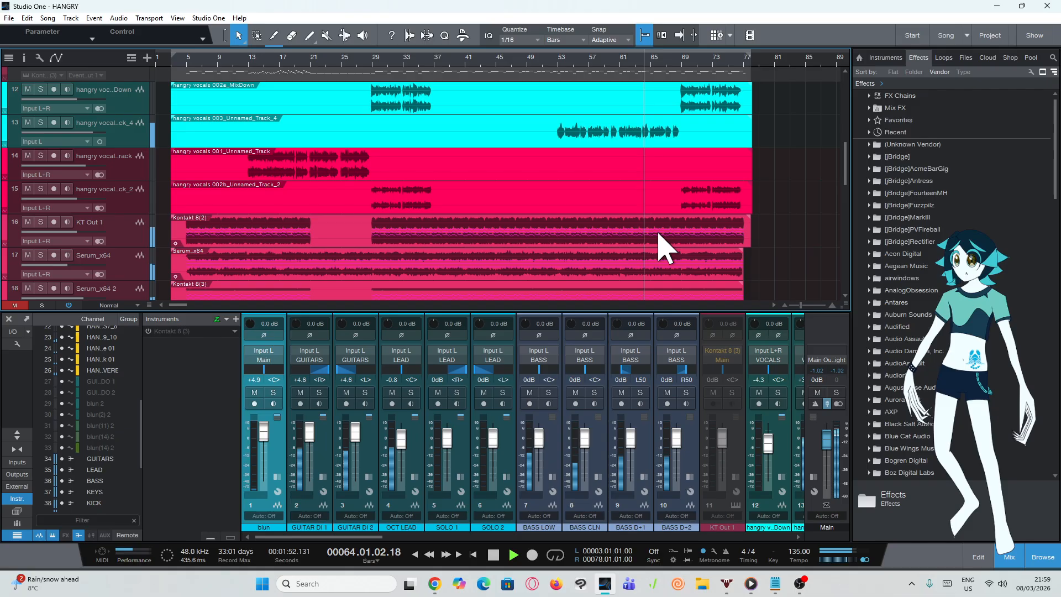
pyautogui.scroll(4, 662, 246)
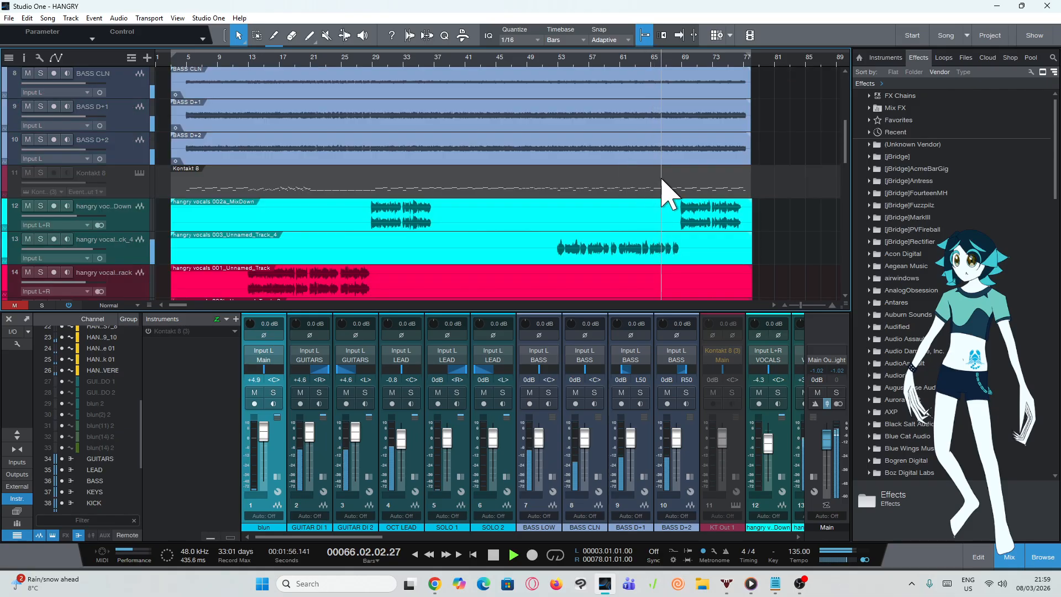
pyautogui.scroll(7, 706, 185)
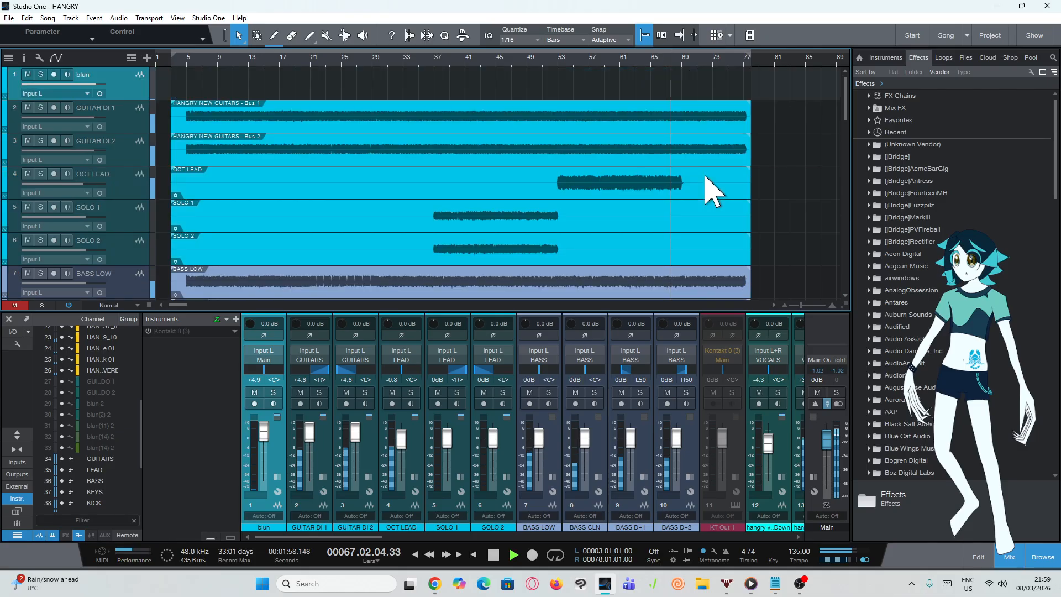
pyautogui.scroll(-14, 708, 188)
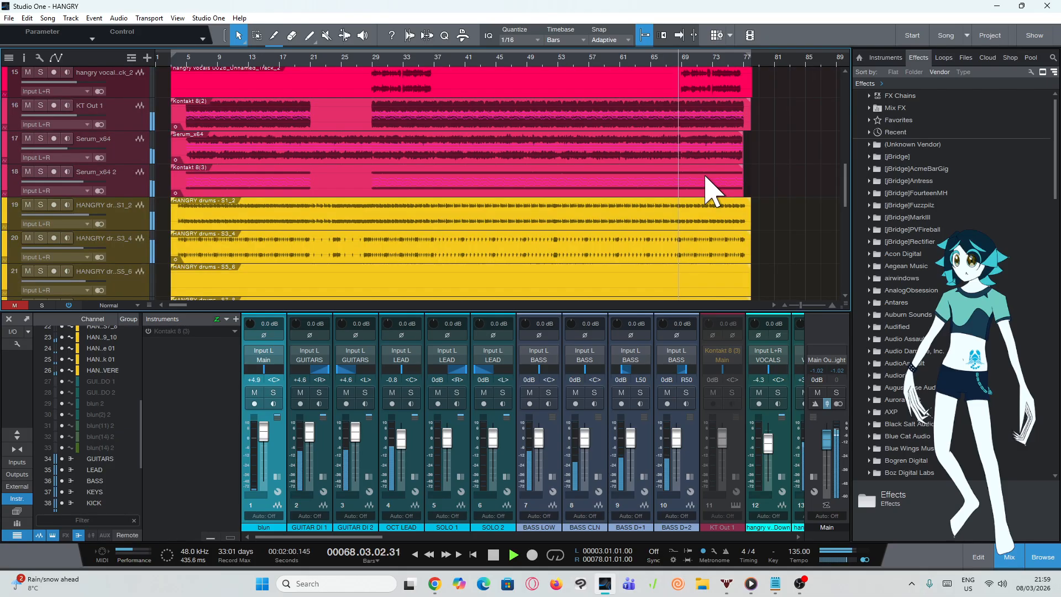
pyautogui.scroll(-3, 708, 188)
pyautogui.scroll(6, 707, 188)
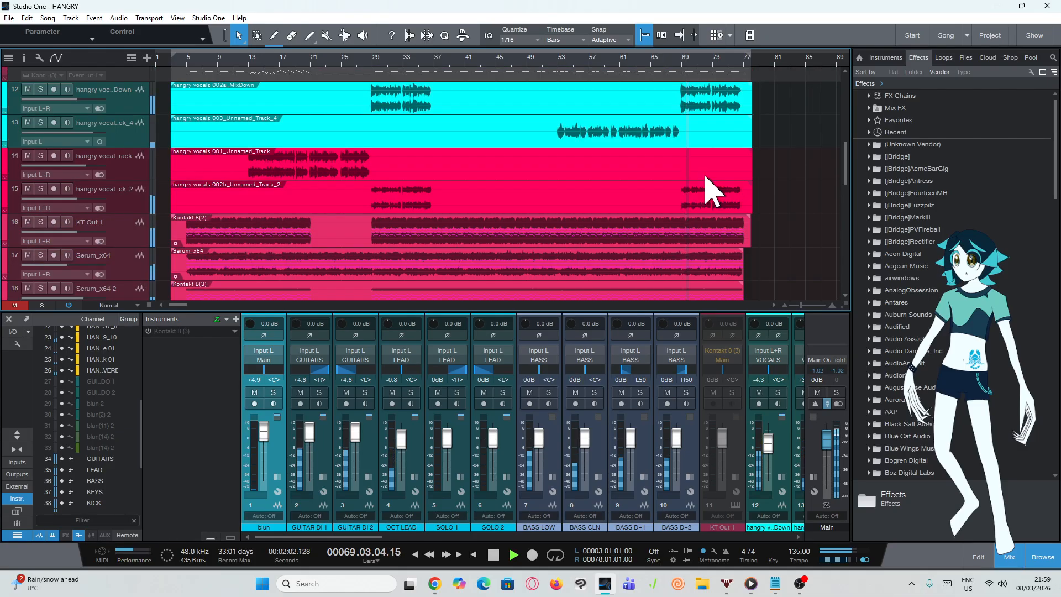
pyautogui.scroll(4, 710, 191)
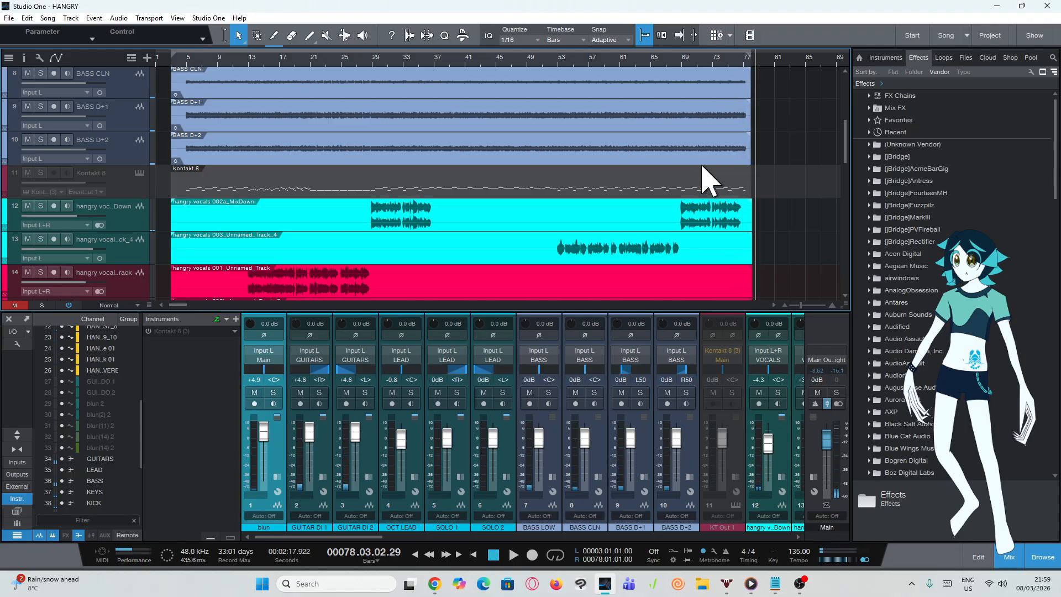
pyautogui.scroll(3, 676, 180)
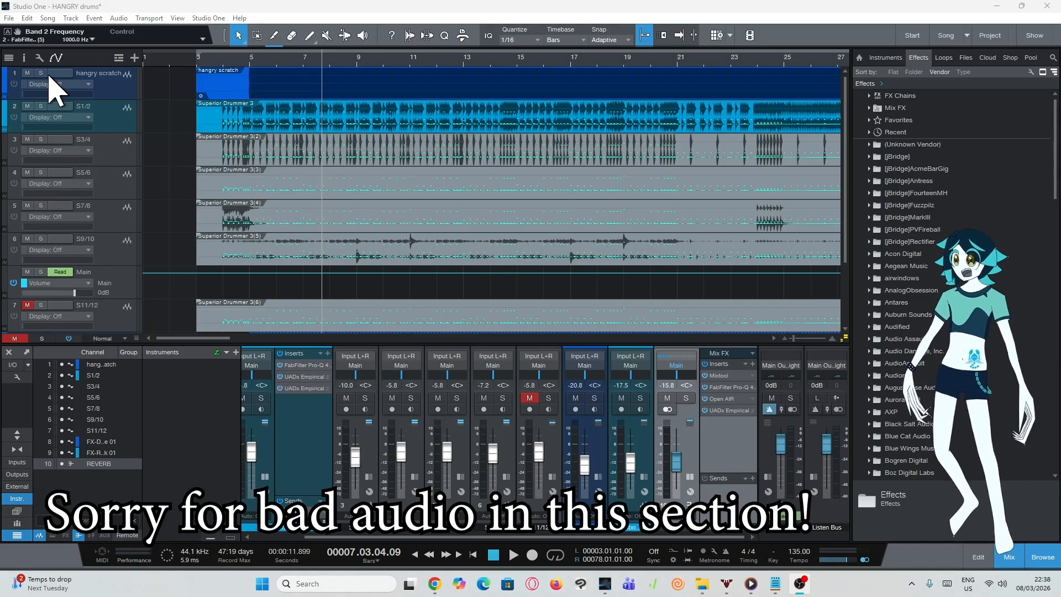
# Solo the hangry scratch track in the HANGRY drums song, play it back, and turn its solo off again
pyautogui.click(41, 73)
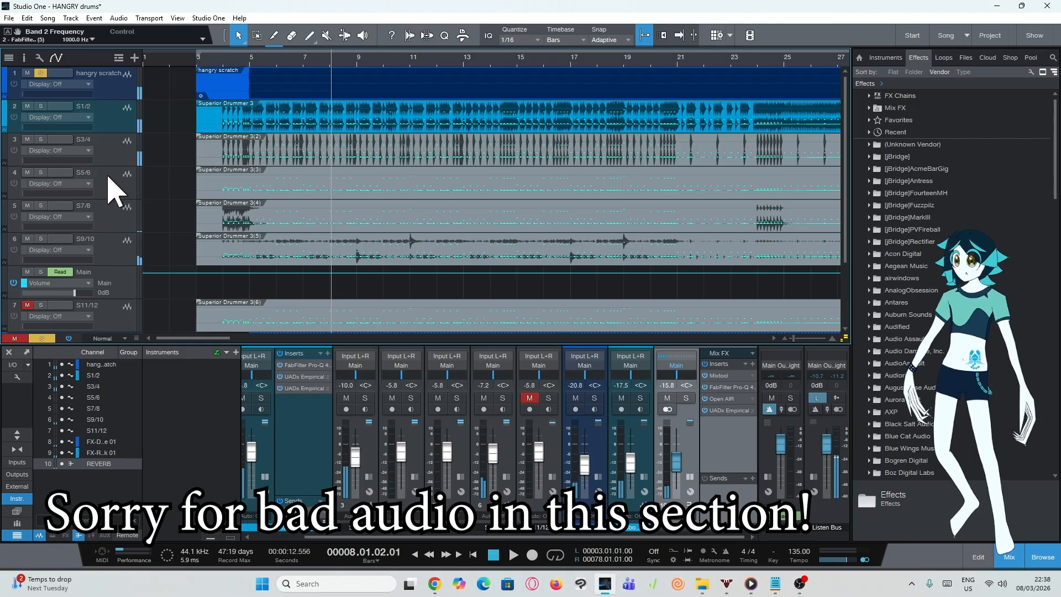
pyautogui.press('space')
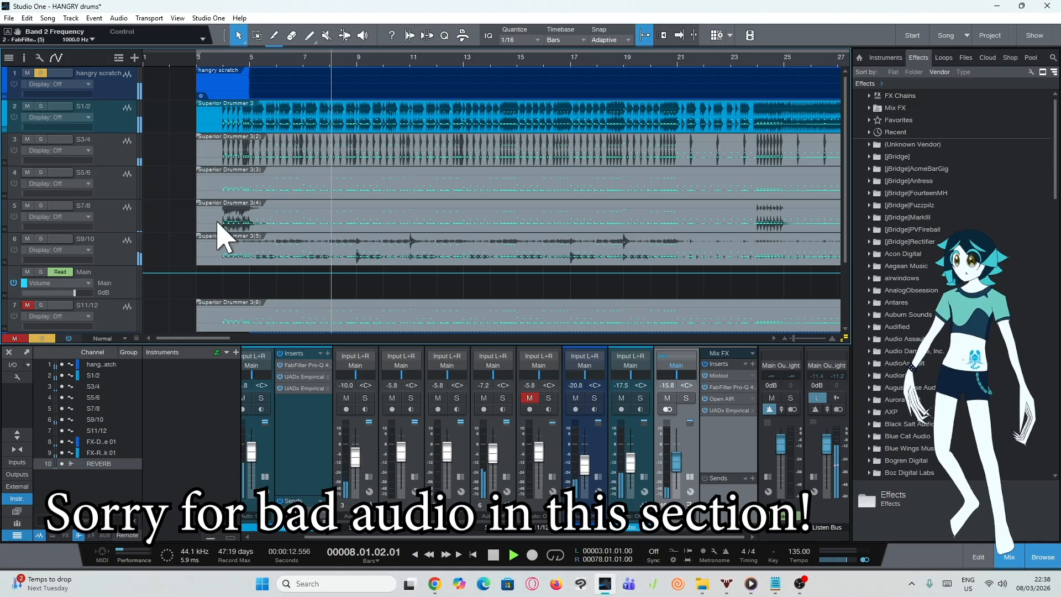
pyautogui.click(42, 74)
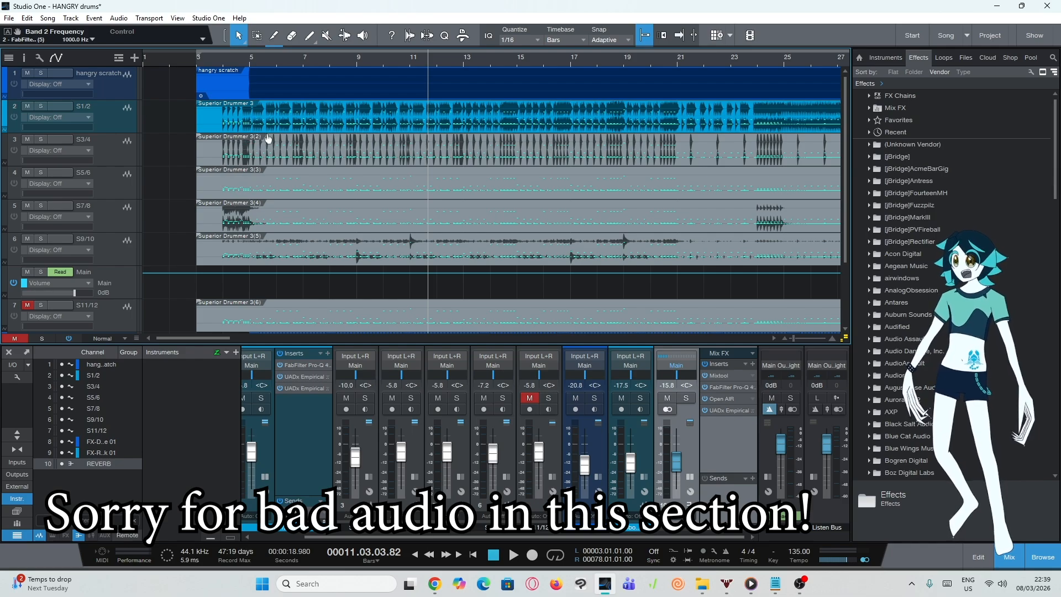
# Duplicate the S1/2 track with its Superior Drummer 3 event and transform the copy into an instrument track
pyautogui.click(122, 114)
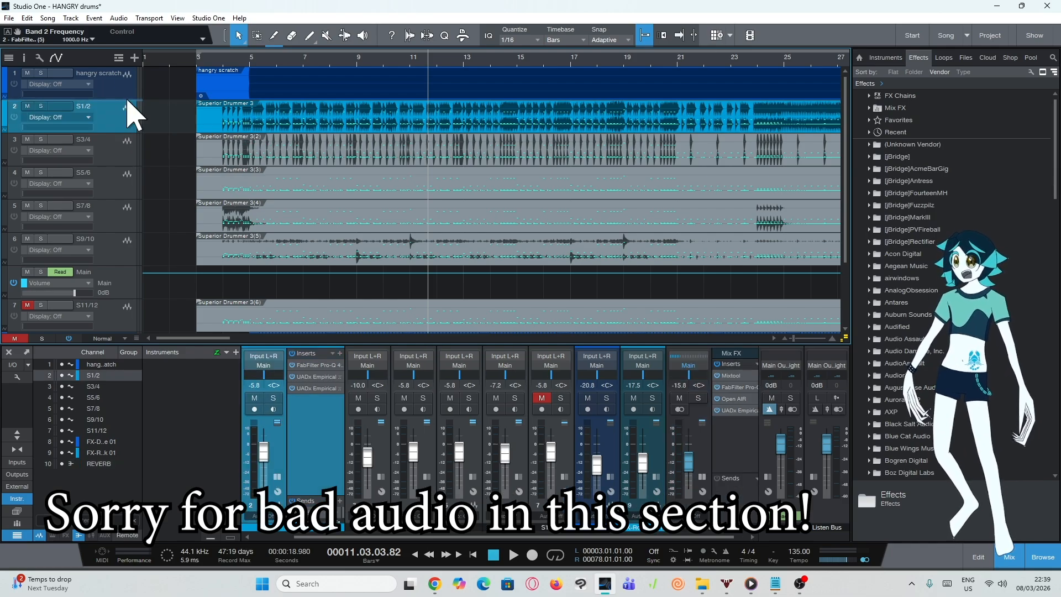
pyautogui.press('d')
pyautogui.scroll(-1, 142, 189)
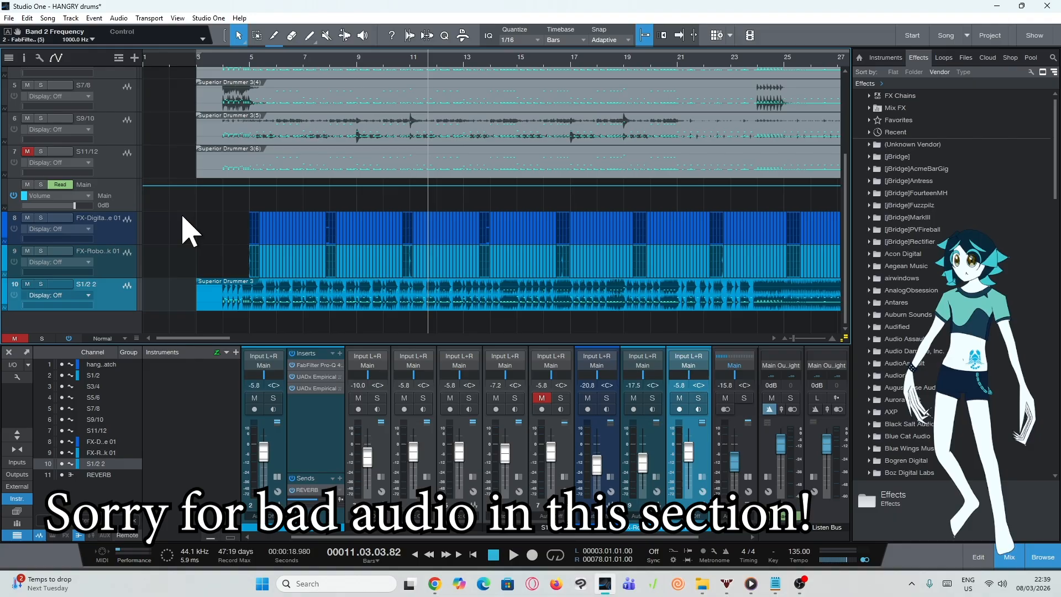
pyautogui.rightClick(126, 299)
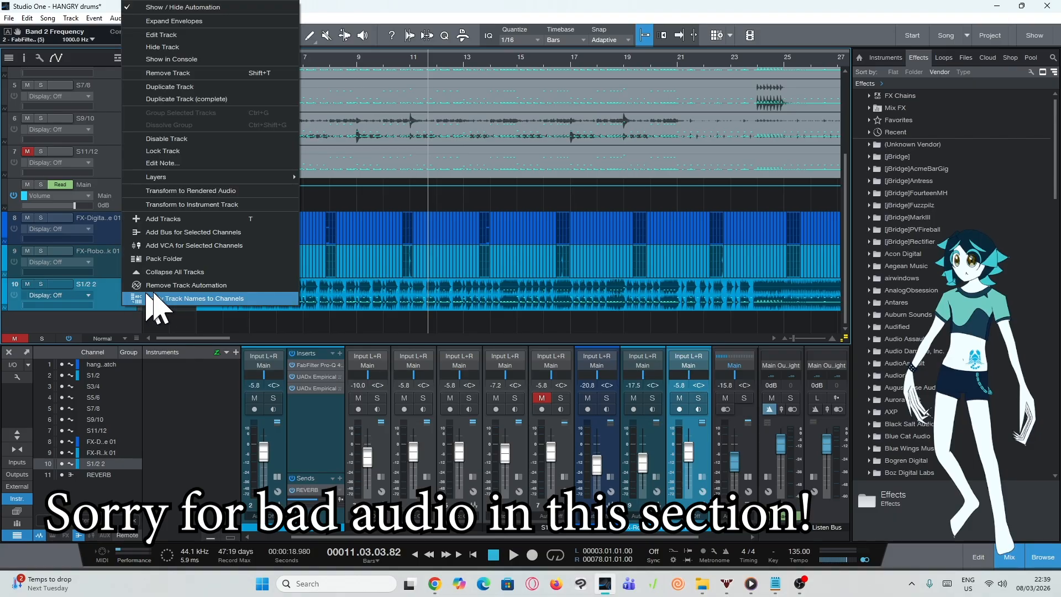
pyautogui.click(257, 202)
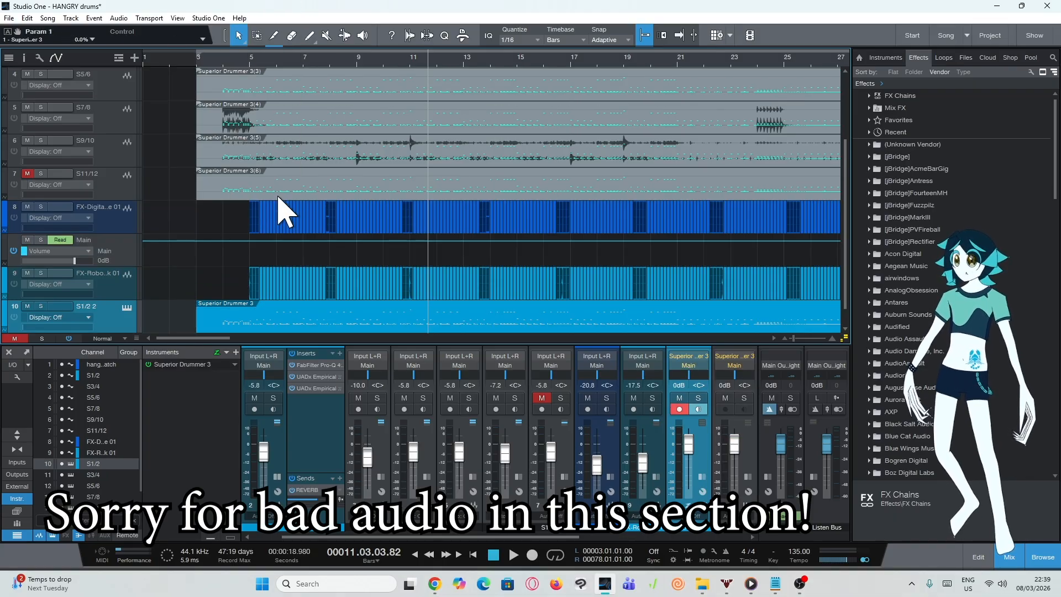
# Open the Superior Drummer 3 part on the S1/2 2 track for note editing and show it in piano view
pyautogui.scroll(-1, 310, 329)
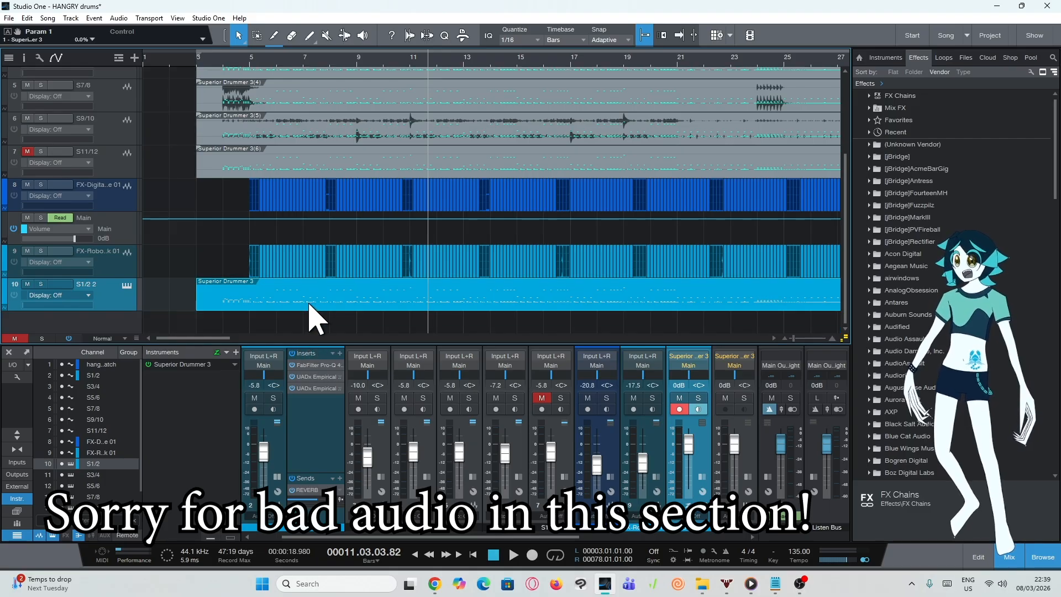
pyautogui.doubleClick(309, 305)
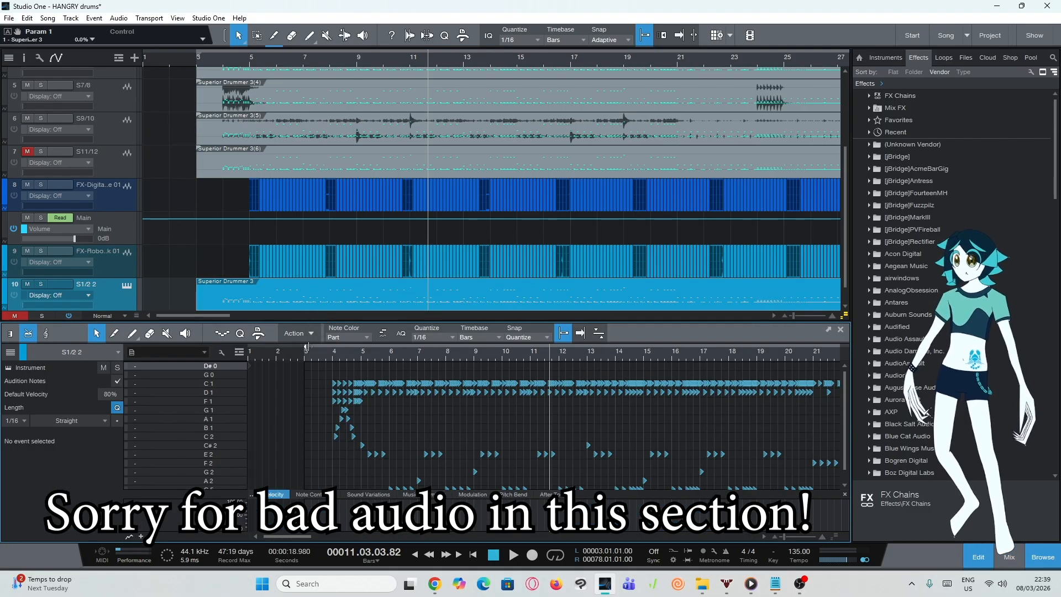
pyautogui.click(10, 333)
pyautogui.scroll(-2, 327, 403)
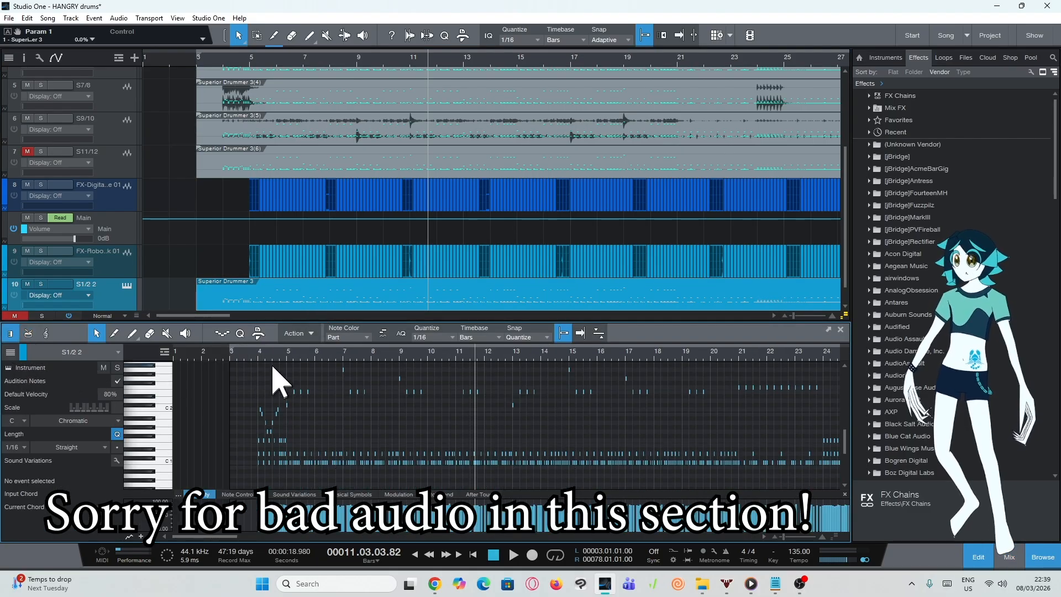
# Examine the programmed drum notes through to the part's end around bar 77, and return to its beginning
pyautogui.moveTo(225, 537); pyautogui.dragTo(370, 552)
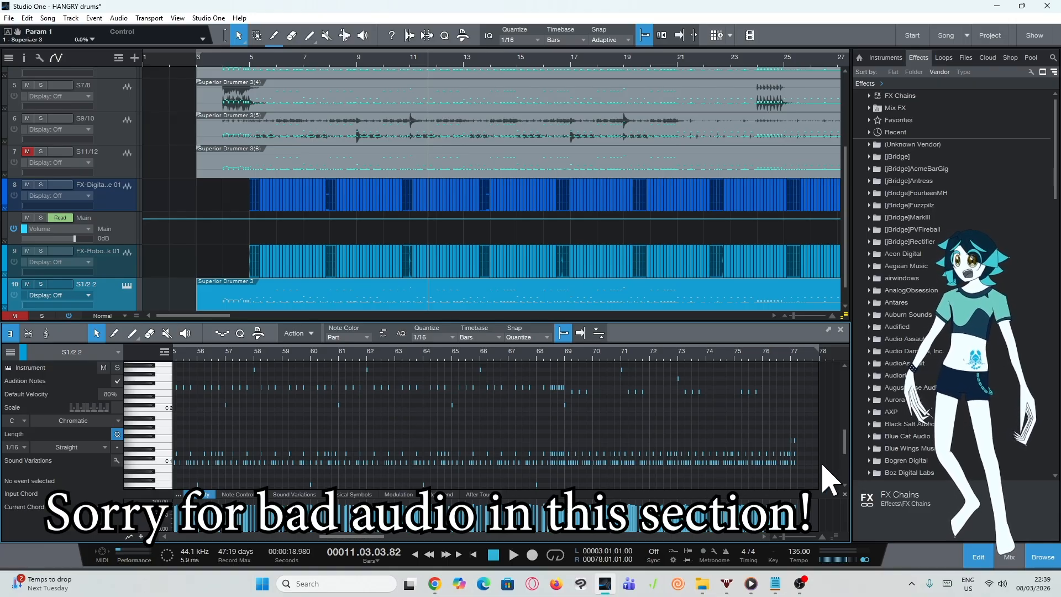
pyautogui.scroll(-2, 734, 447)
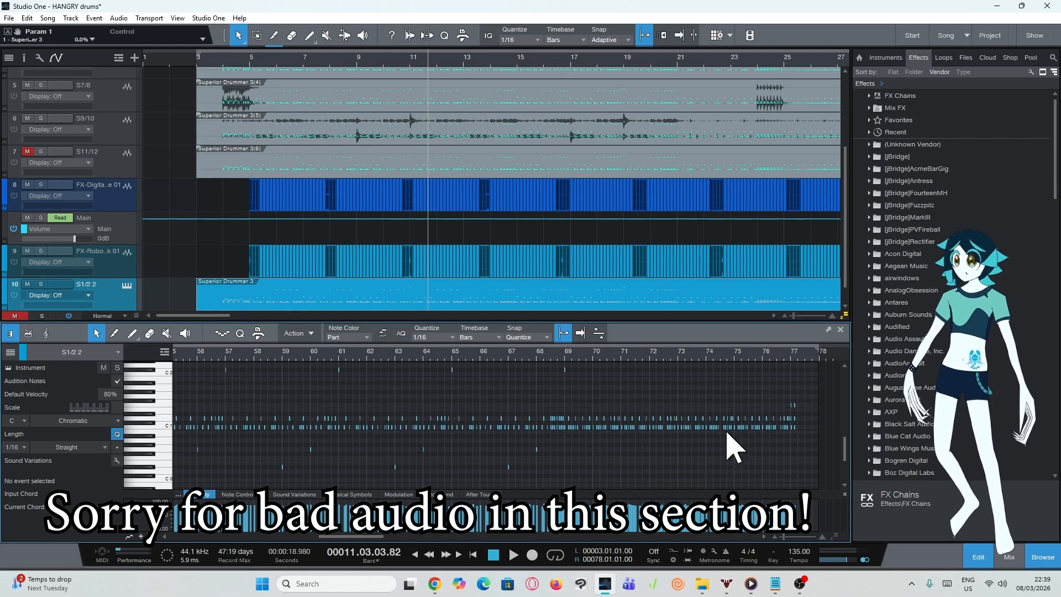
pyautogui.scroll(4, 724, 441)
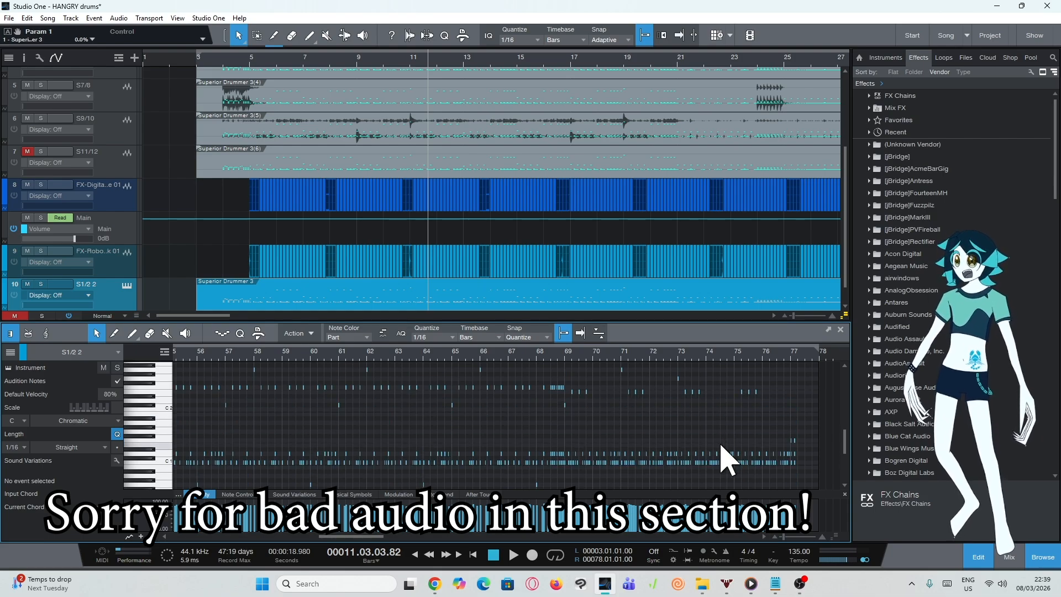
pyautogui.scroll(-5, 721, 445)
pyautogui.scroll(-1, 720, 445)
pyautogui.scroll(3, 721, 445)
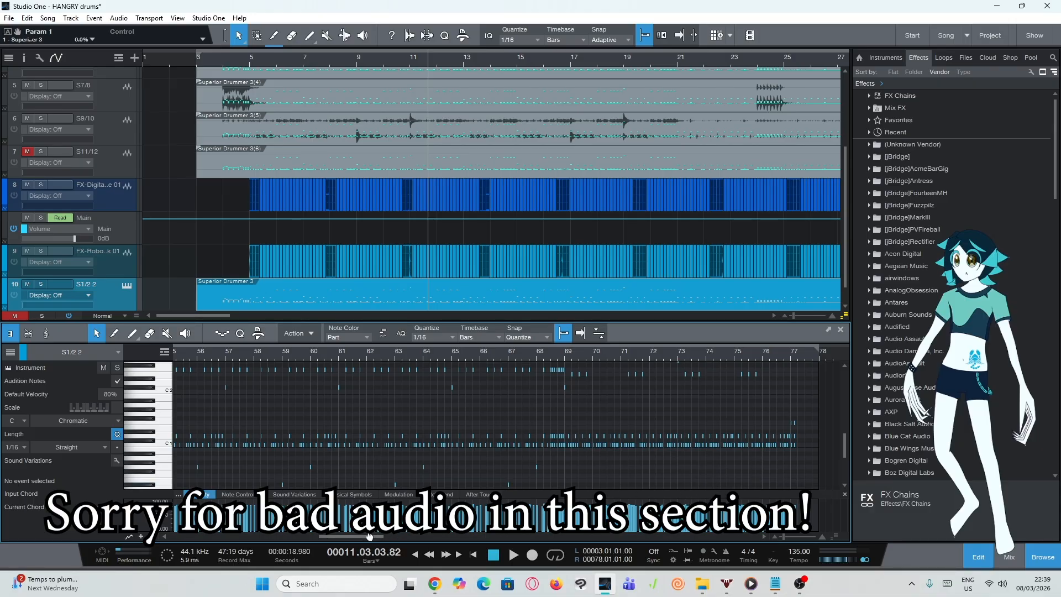
pyautogui.moveTo(373, 537); pyautogui.dragTo(210, 533)
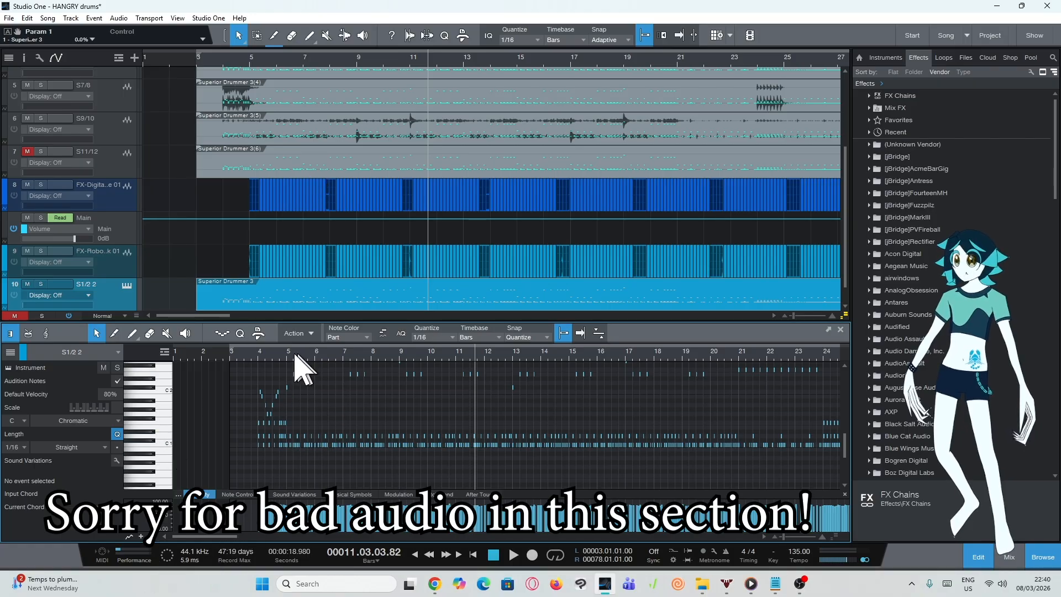
# Draw seven sixteenth notes across bar 4 in the empty range around octave 4, ending with F#4 at 4.4.4
pyautogui.scroll(8, 263, 356)
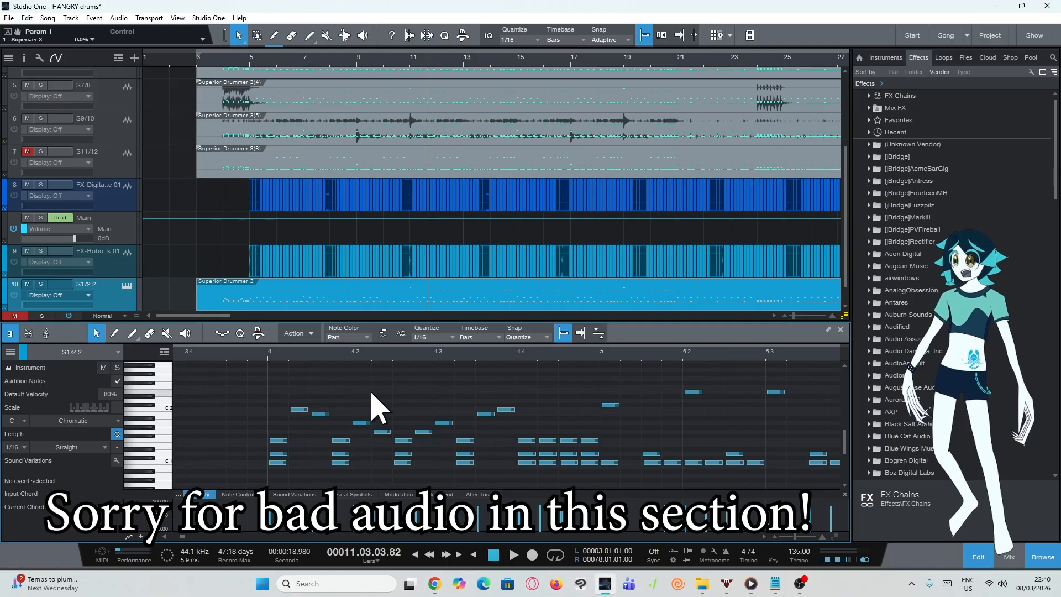
pyautogui.scroll(5, 372, 394)
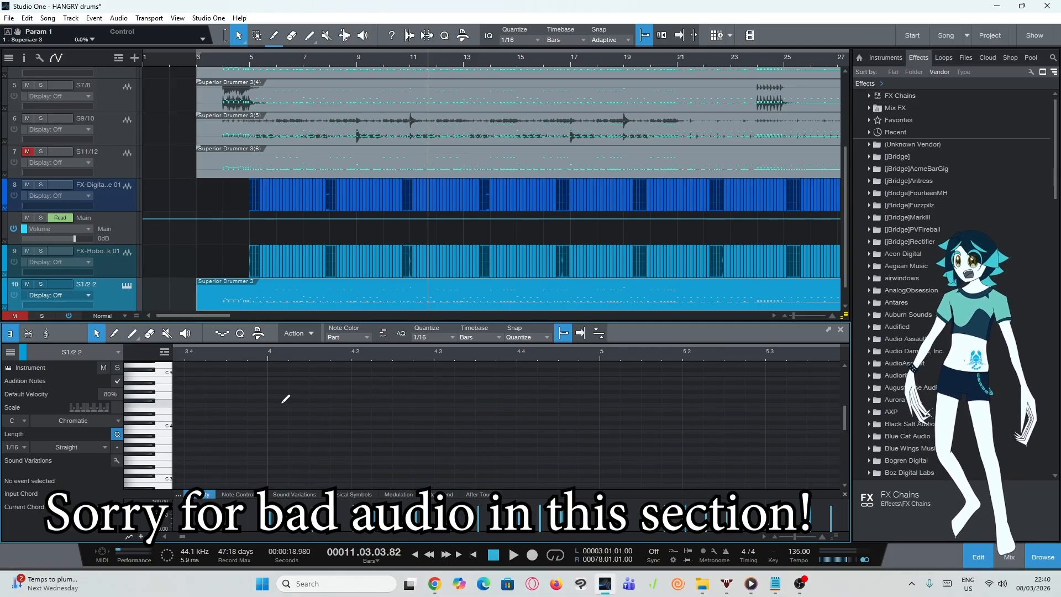
pyautogui.click(278, 405)
pyautogui.click(319, 405)
pyautogui.click(361, 414)
pyautogui.click(423, 415)
pyautogui.click(464, 414)
pyautogui.click(526, 405)
pyautogui.click(589, 401)
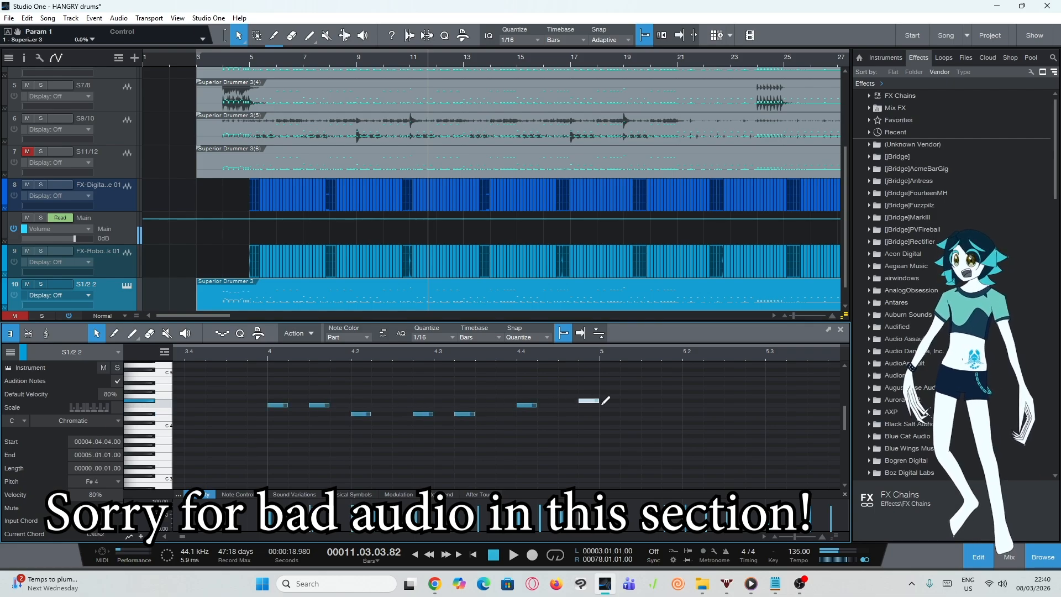
# Select the seven notes drawn across bar 4 and shorten them together, giving the first one a length of 0.0.0.86
pyautogui.moveTo(660, 474)
pyautogui.mouseDown()
pyautogui.moveTo(516, 399)
pyautogui.moveTo(237, 365)
pyautogui.mouseUp()
pyautogui.scroll(3, 230, 387)
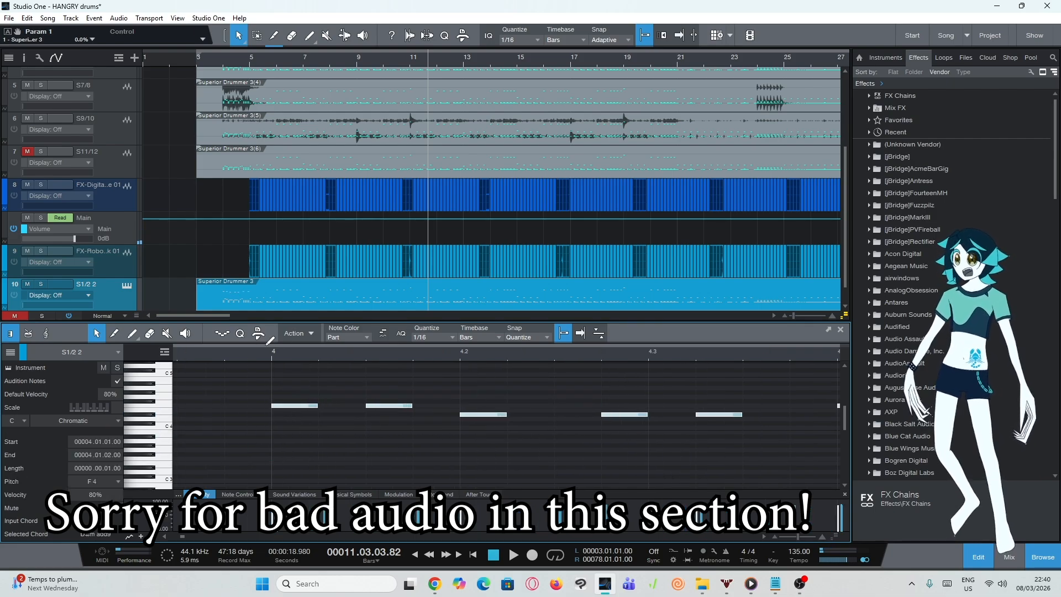
pyautogui.scroll(3, 267, 359)
pyautogui.scroll(-9, 360, 369)
pyautogui.scroll(-1, 375, 372)
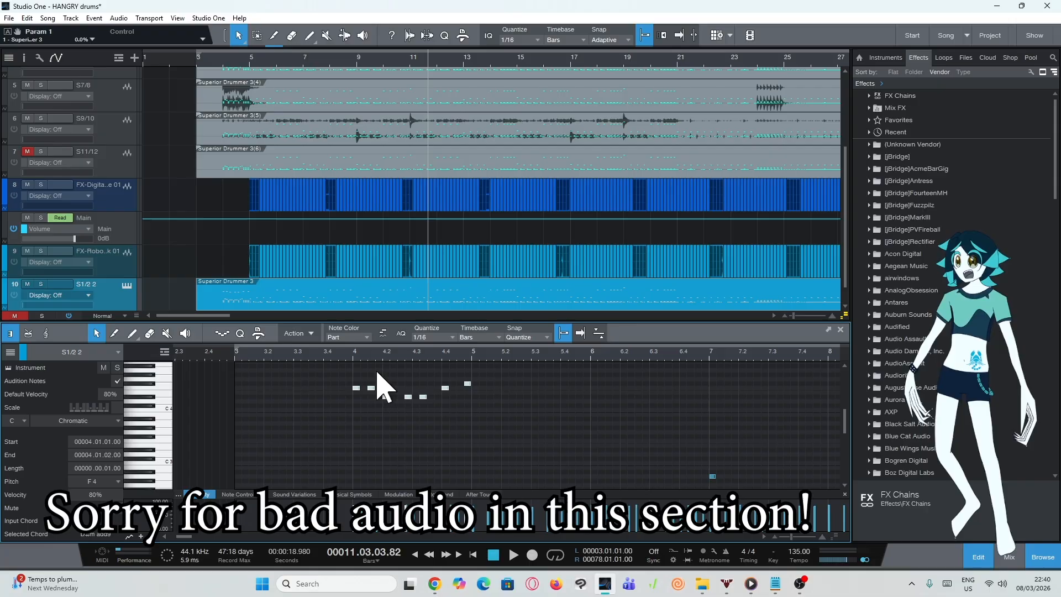
pyautogui.scroll(-5, 407, 395)
pyautogui.scroll(4, 424, 398)
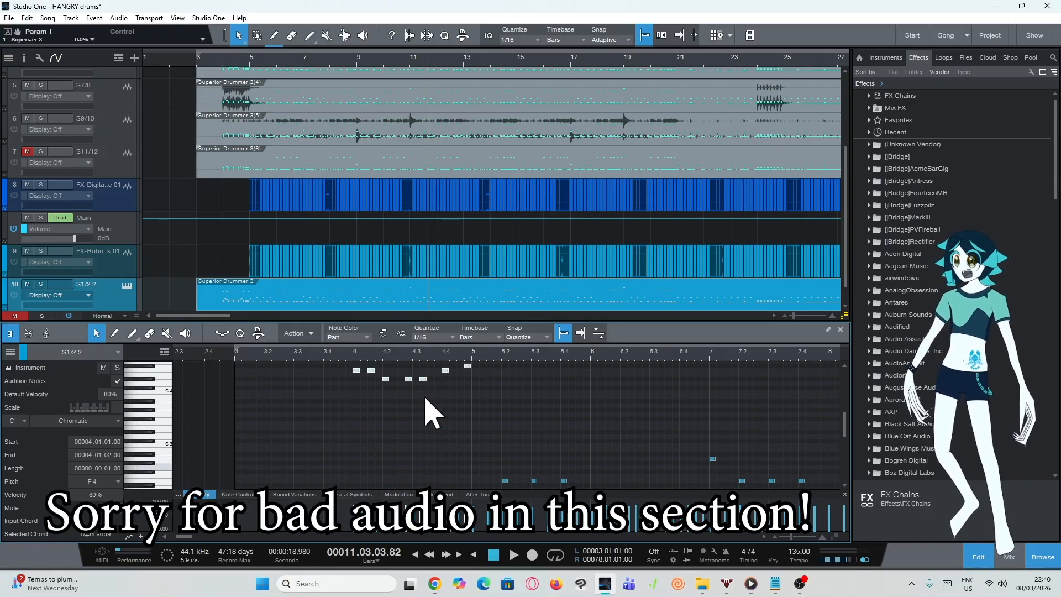
pyautogui.scroll(-1, 433, 413)
pyautogui.scroll(-4, 420, 403)
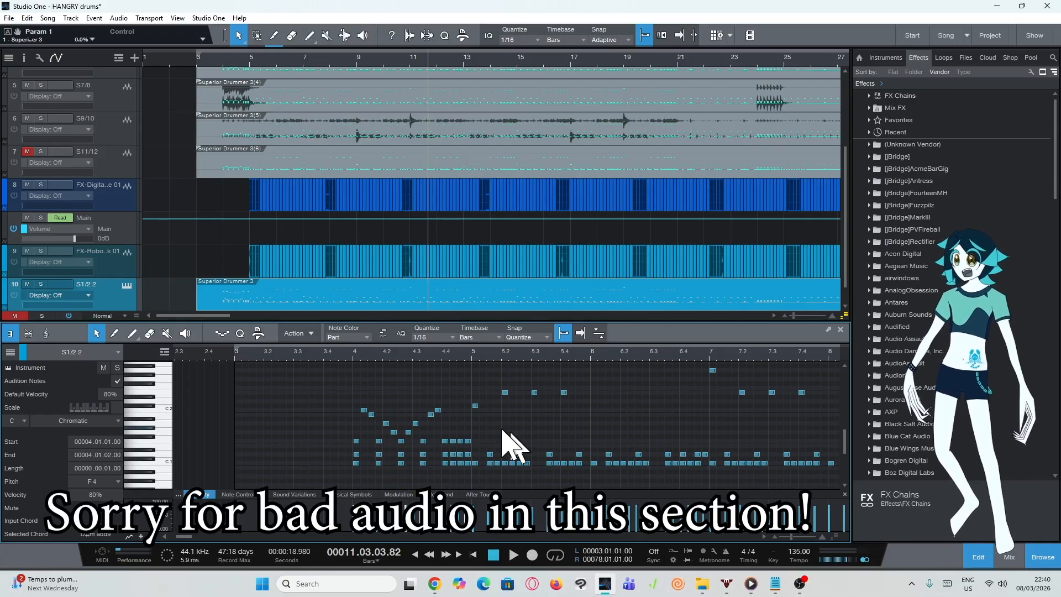
pyautogui.scroll(6, 481, 434)
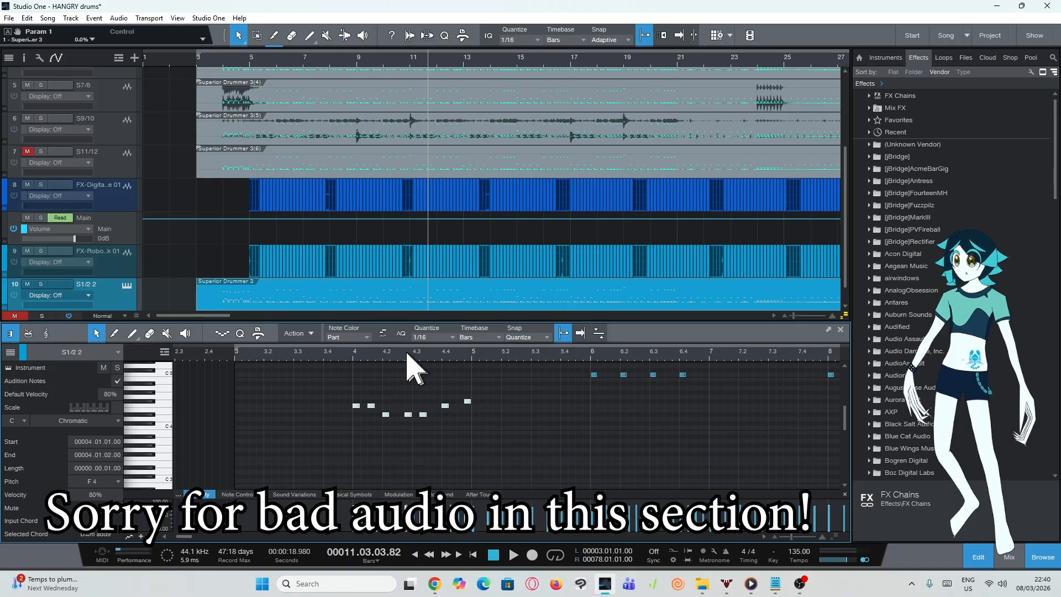
pyautogui.scroll(4, 379, 359)
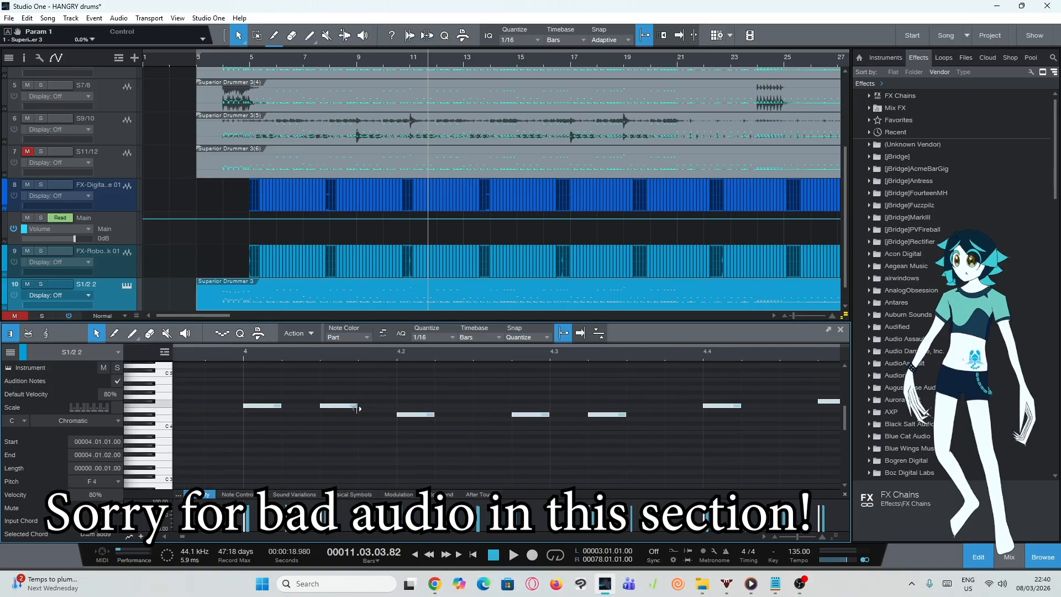
pyautogui.moveTo(357, 408); pyautogui.dragTo(352, 410)
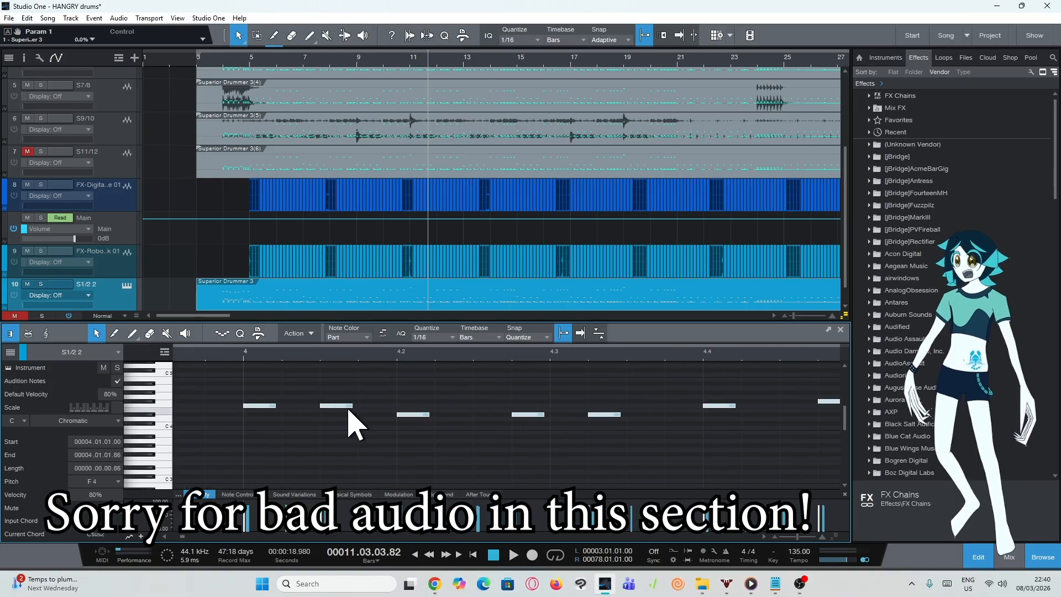
# Humanize the selected notes with a velocity range of -5% to 5% and a start range of 0.00.00 to 0.00.10, and undo the last two edits
pyautogui.rightClick(349, 410)
pyautogui.click(417, 491)
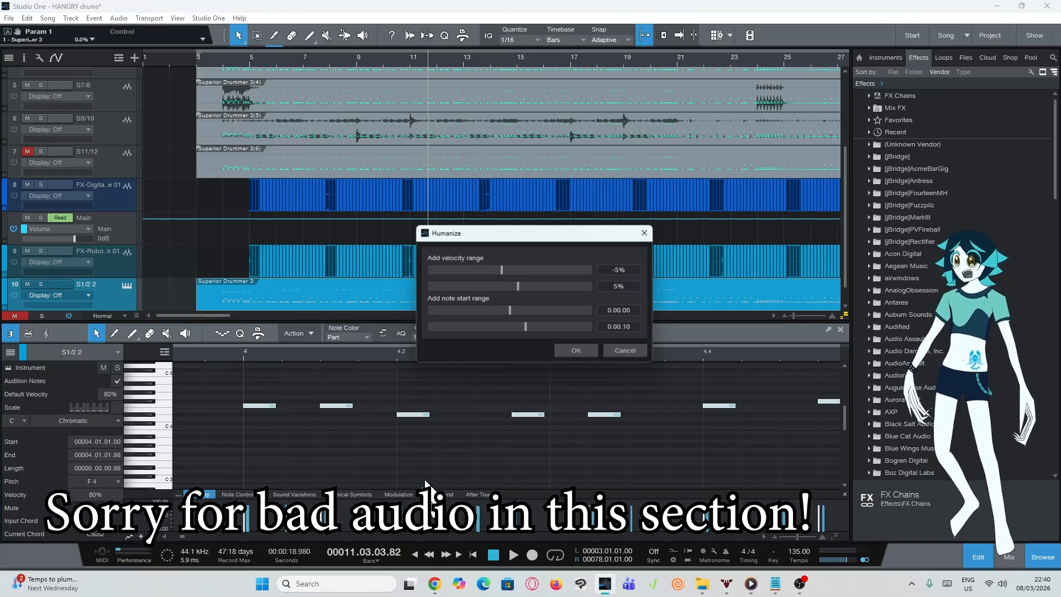
pyautogui.click(576, 352)
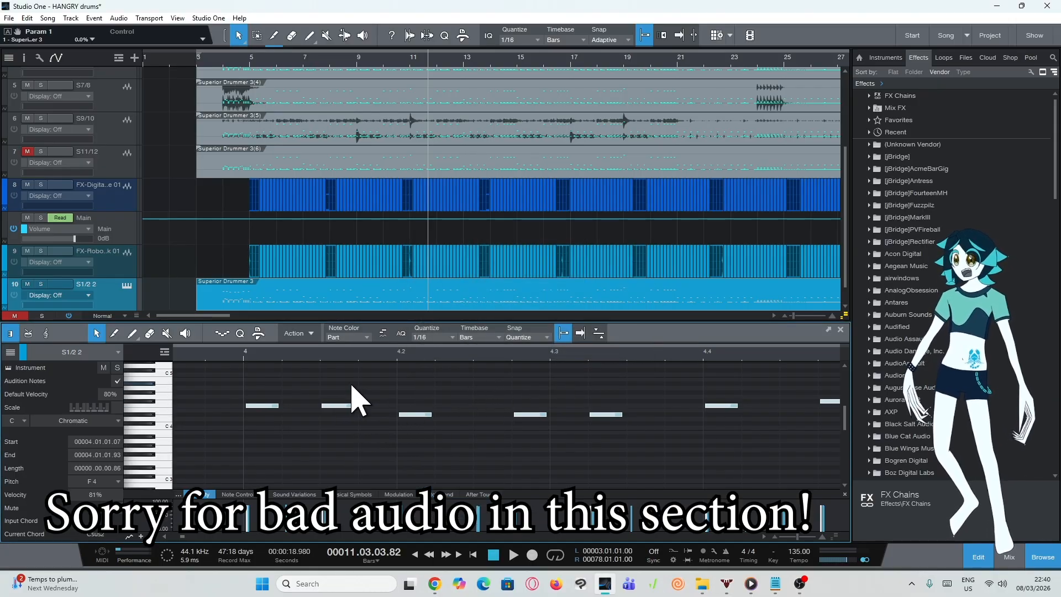
pyautogui.hotkey('ctrl', 'z')
pyautogui.hotkey('ctrl', 'z')
# Remove the S1/2 2 track together with its instrument
pyautogui.scroll(-8, 422, 356)
pyautogui.scroll(-3, 425, 371)
pyautogui.scroll(-3, 425, 372)
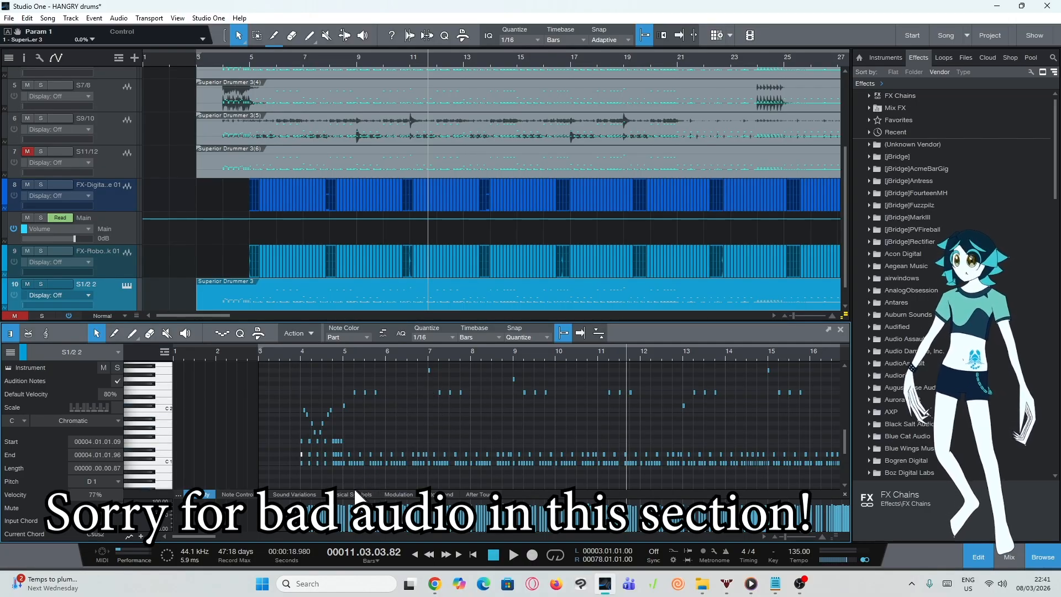
pyautogui.scroll(-2, 399, 412)
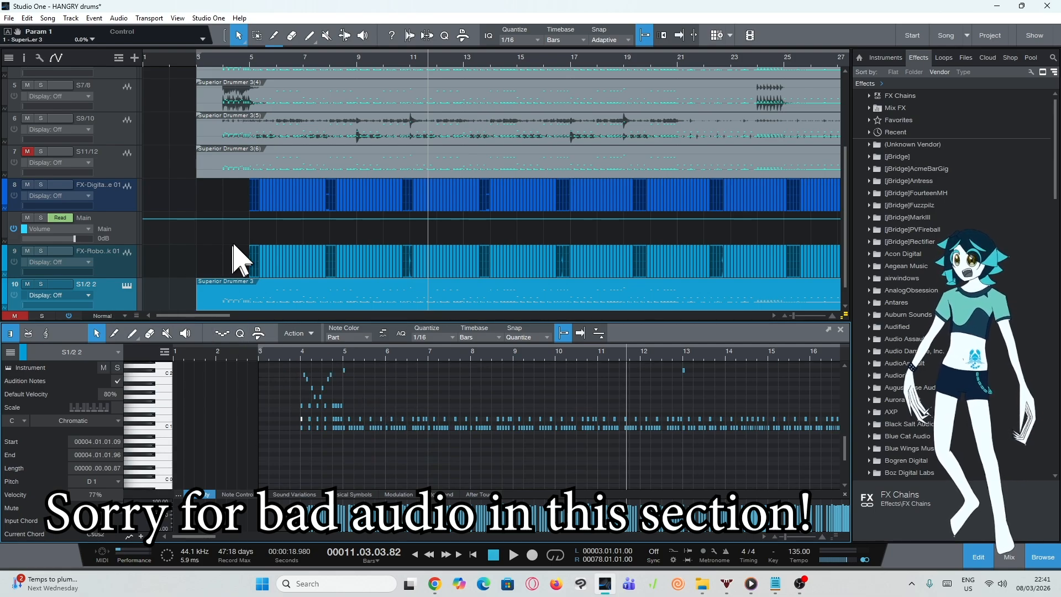
pyautogui.scroll(3, 235, 252)
pyautogui.scroll(-3, 232, 155)
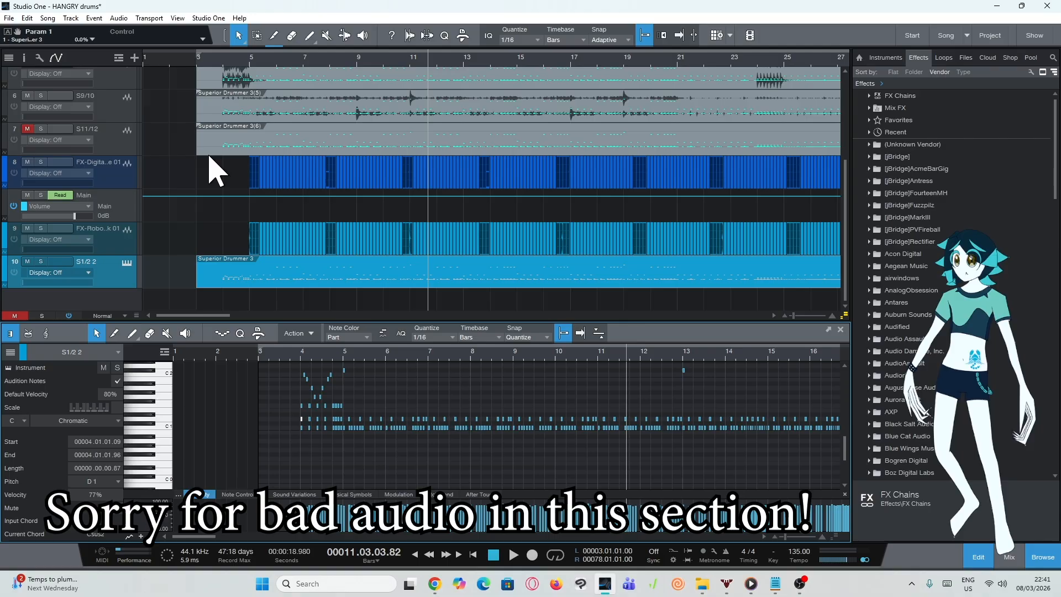
pyautogui.rightClick(103, 275)
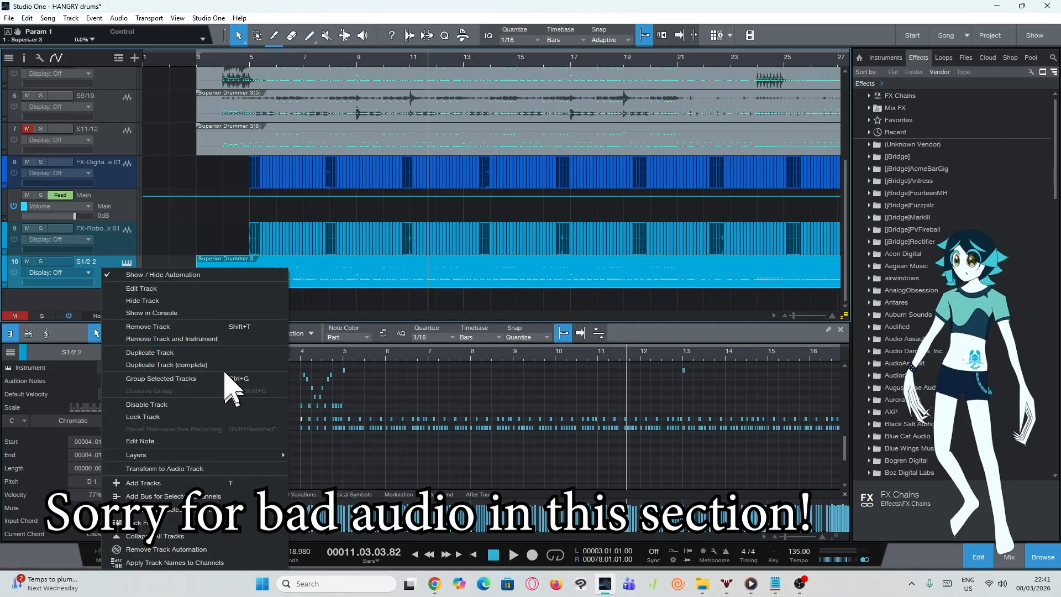
pyautogui.click(226, 339)
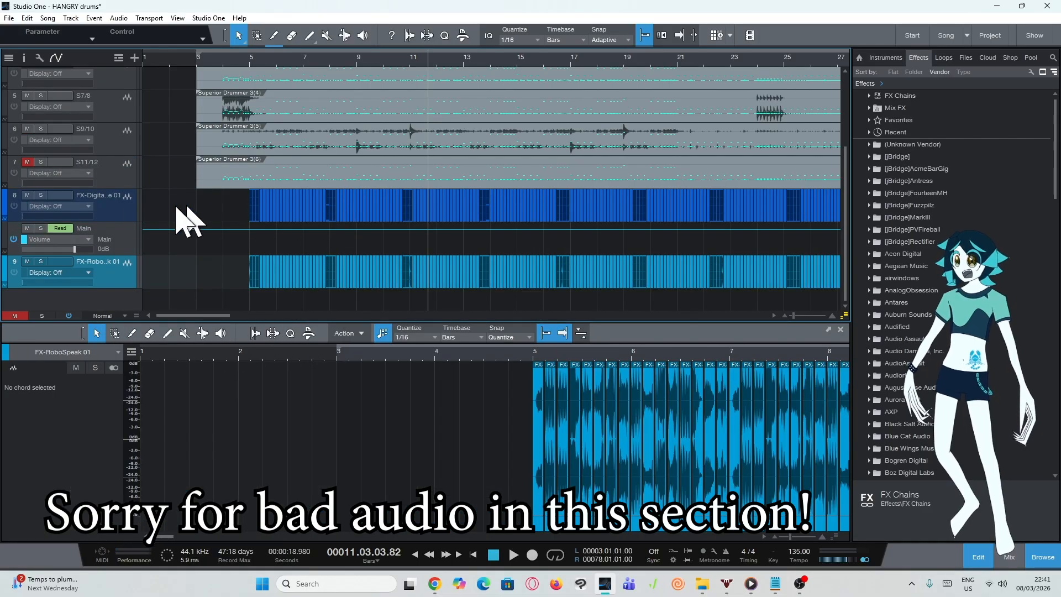
# Listen to the FX-Digital Language 01 and FX-RoboSpeak 01 tracks in solo from about bar 6, and clear both solos
pyautogui.click(41, 195)
pyautogui.click(41, 262)
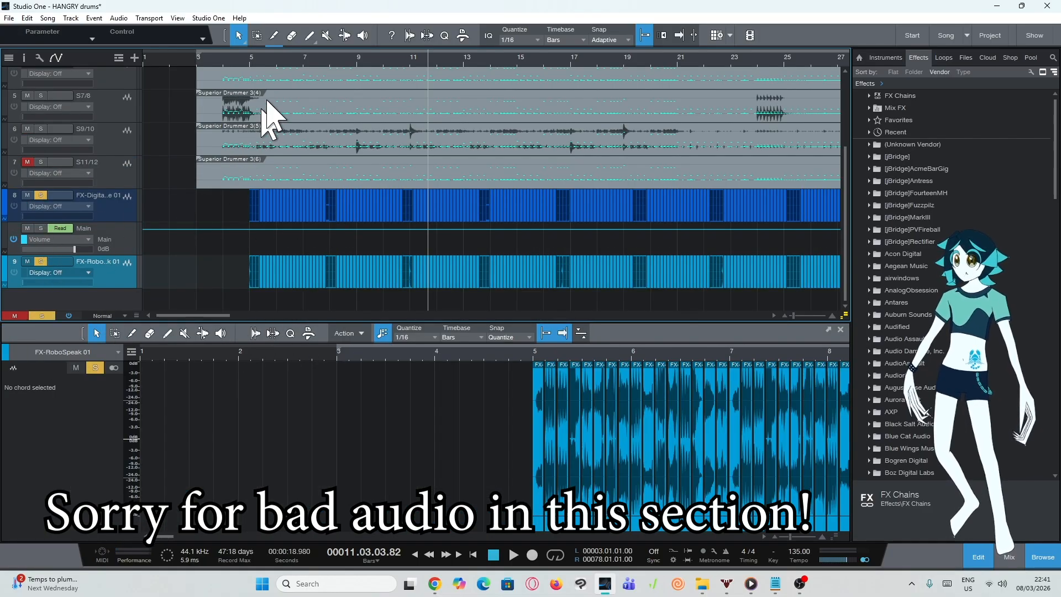
pyautogui.click(276, 55)
pyautogui.press('space')
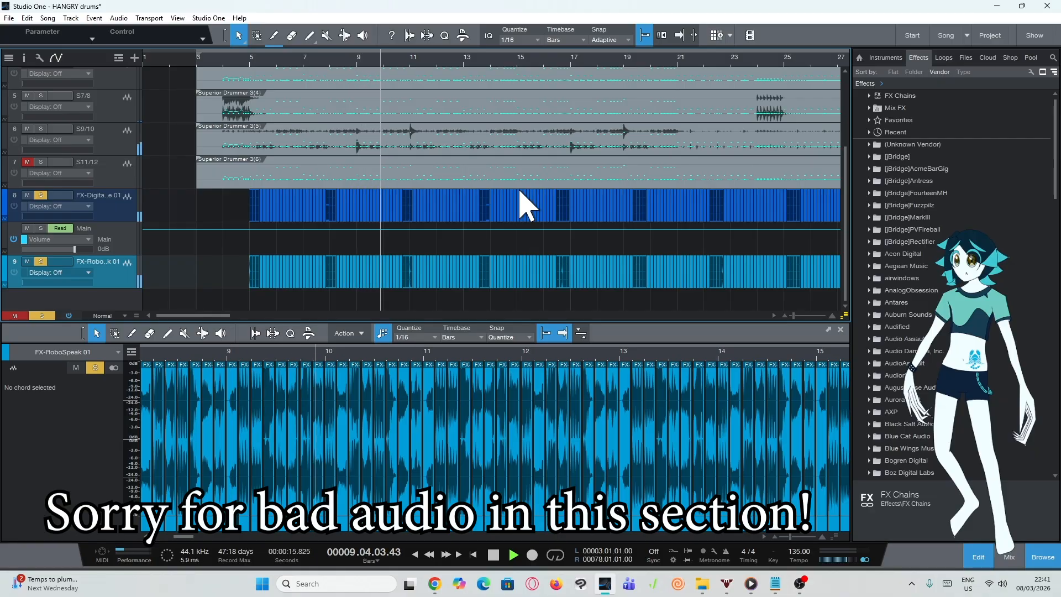
pyautogui.press('space')
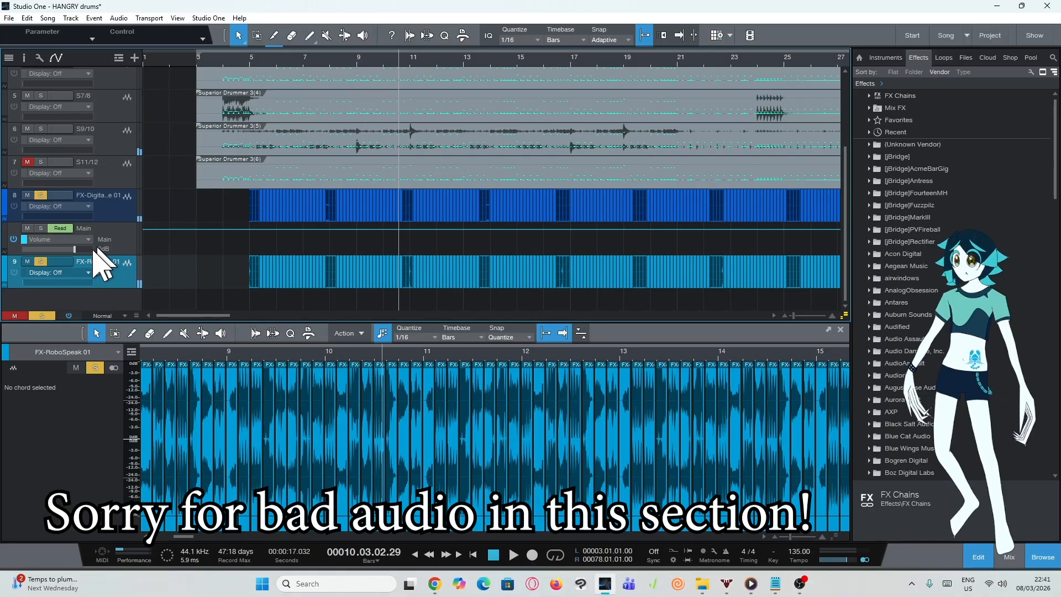
pyautogui.click(41, 261)
pyautogui.click(41, 195)
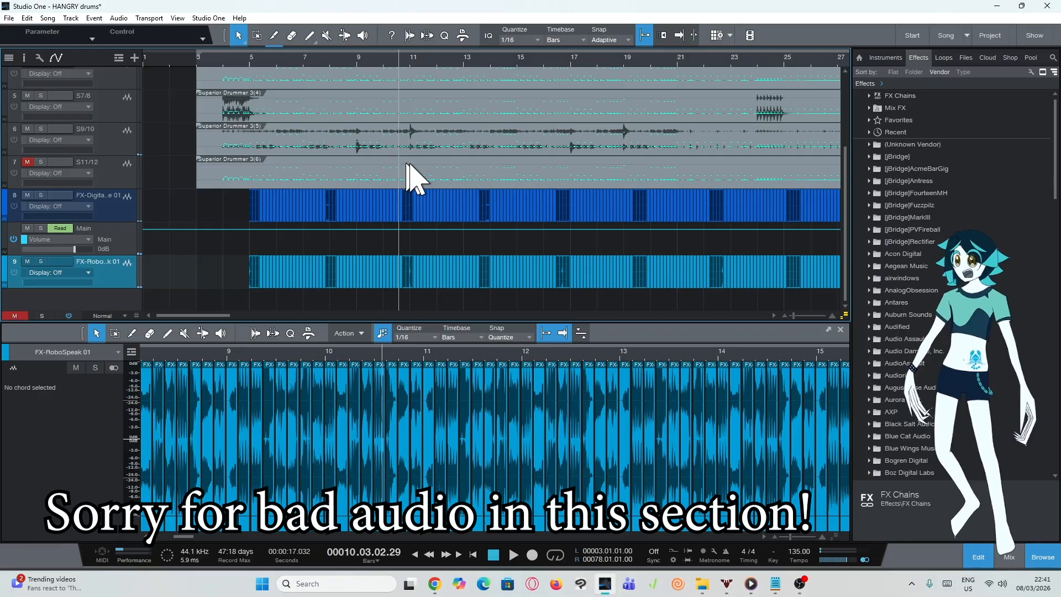
# Set the playback position to the start of bar 4, where the HANGRY drum recordings begin
pyautogui.scroll(3, 486, 213)
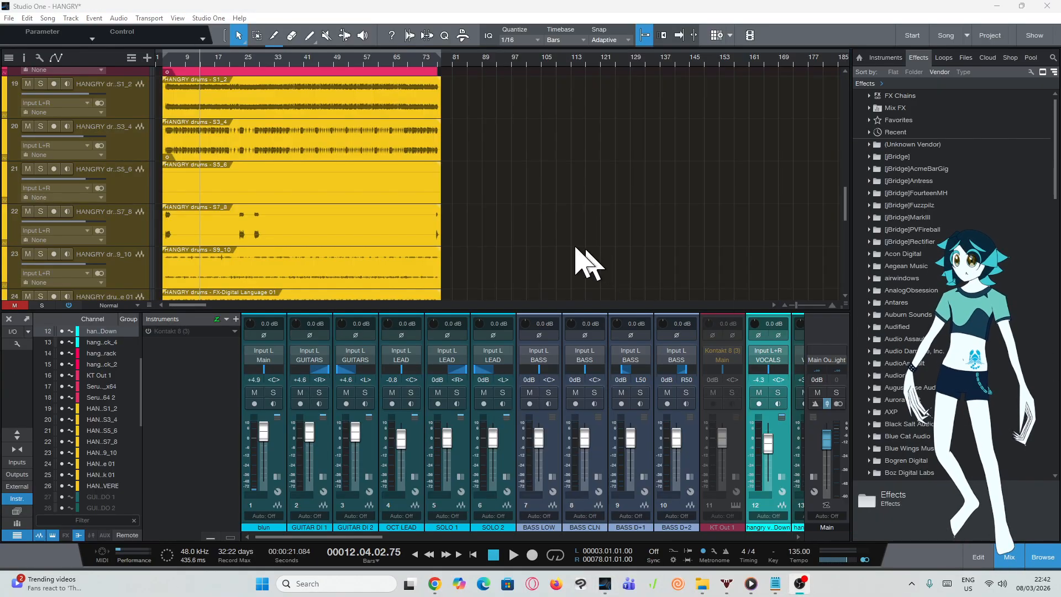
pyautogui.scroll(5, 159, 57)
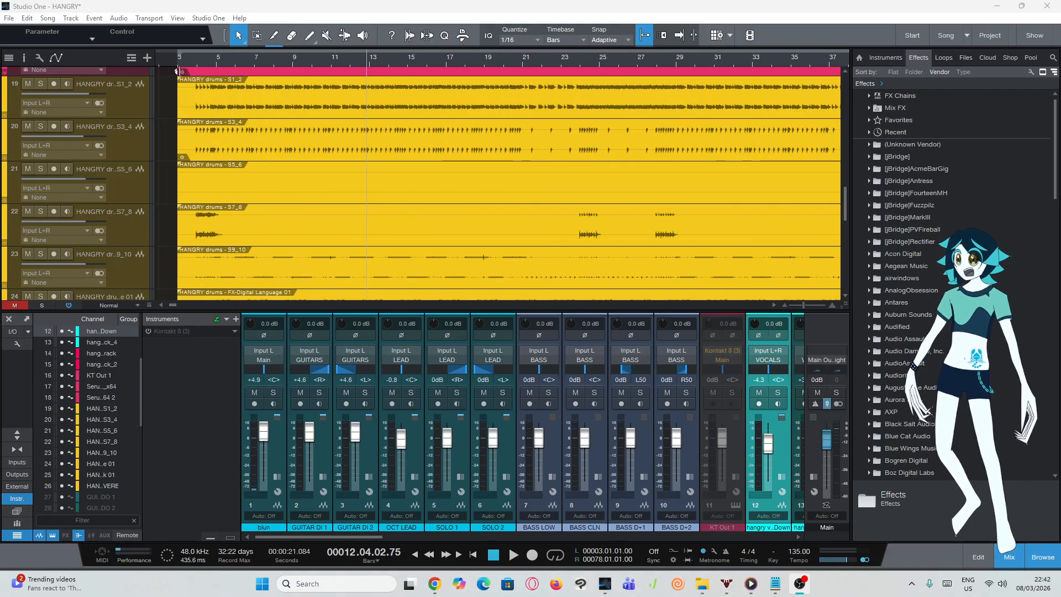
pyautogui.scroll(-2, 190, 87)
pyautogui.scroll(2, 190, 87)
pyautogui.click(201, 68)
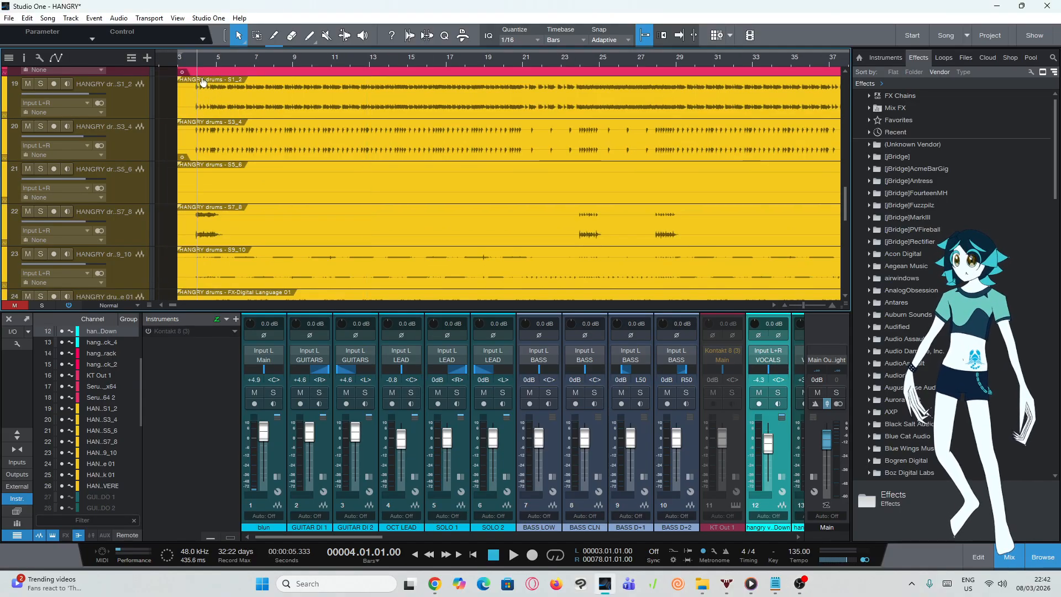
# Open the FabFilter Pro-Q 4 insert on the kick channel HANGRY drums - S1_2, examine its EQ bands, and close it
pyautogui.moveTo(376, 538); pyautogui.dragTo(544, 564)
pyautogui.click(365, 477)
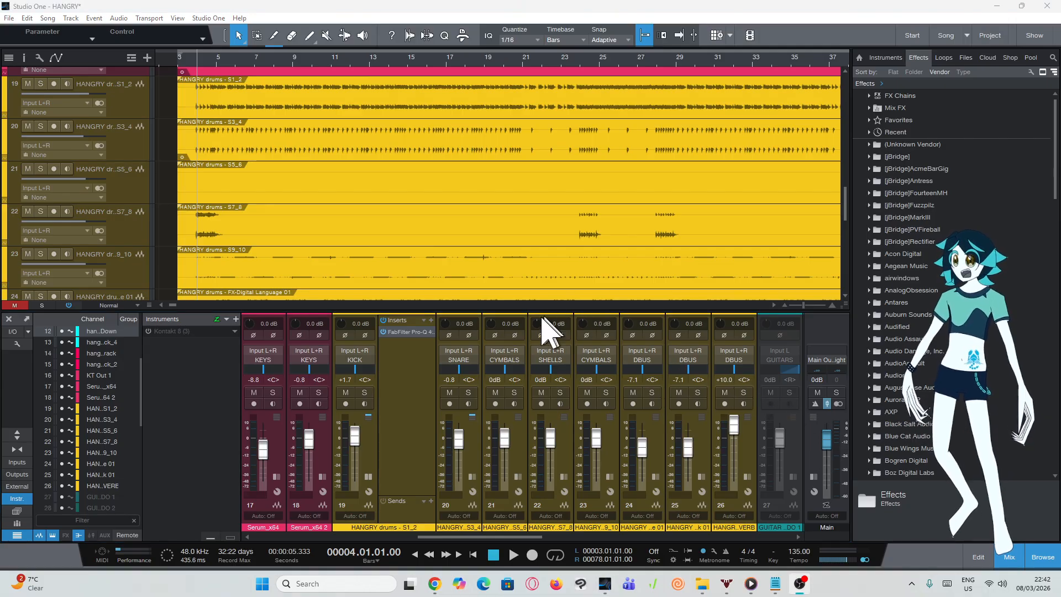
pyautogui.click(416, 332)
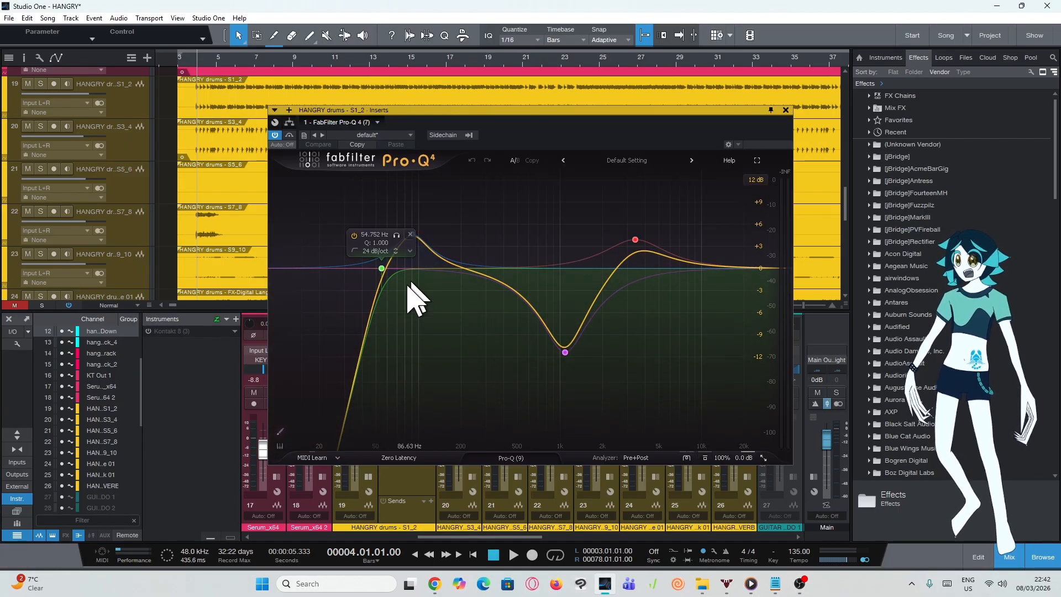
pyautogui.moveTo(409, 284); pyautogui.dragTo(412, 234)
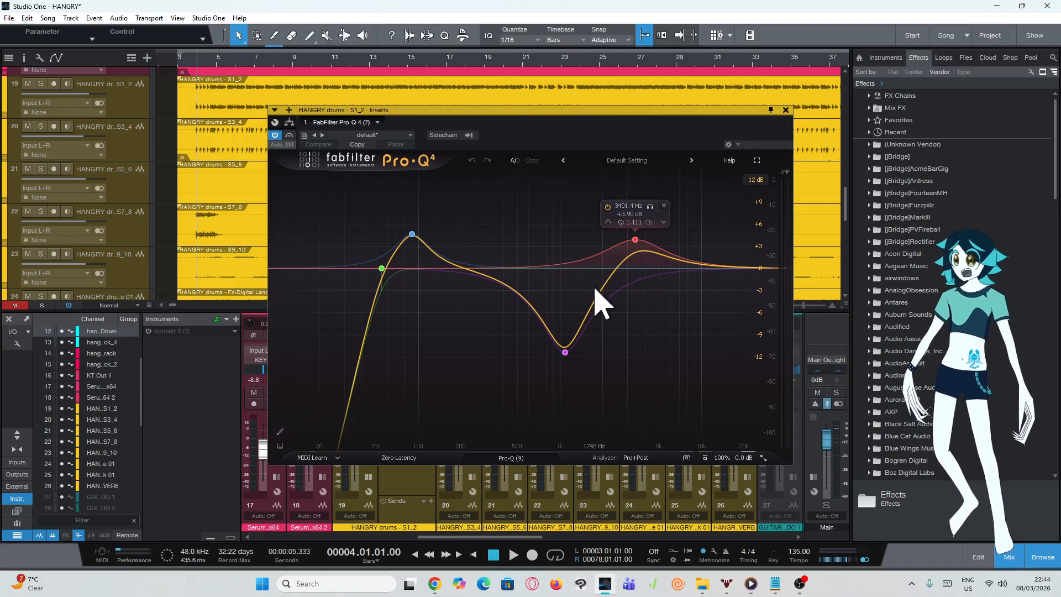
pyautogui.click(786, 110)
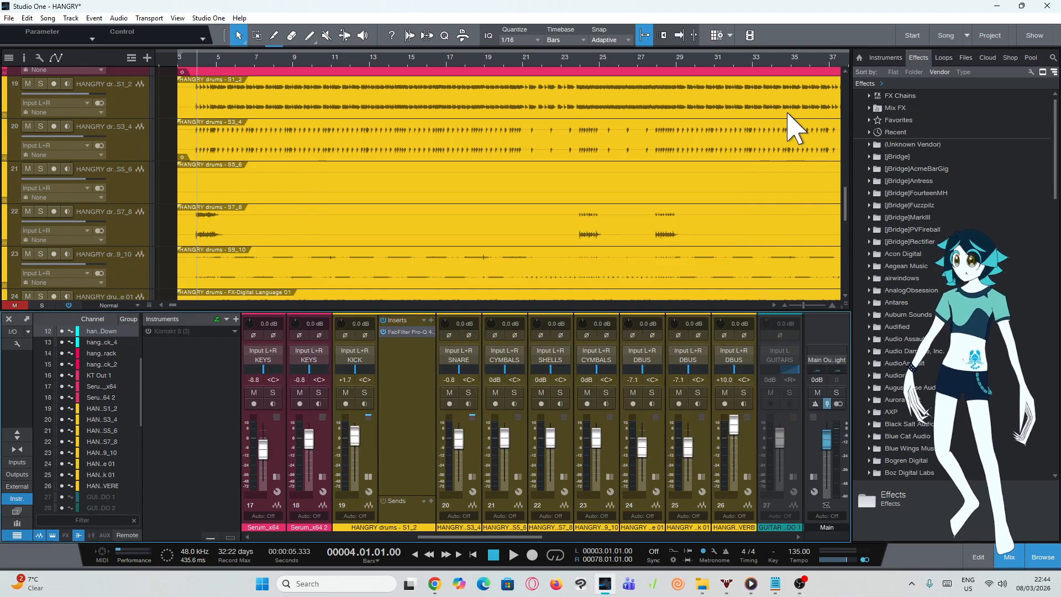
# Show the snare channel's inserts instead of the kick's, and open its FabFilter Pro-Q 4 clear of the snare channel strip
pyautogui.click(472, 476)
pyautogui.click(369, 475)
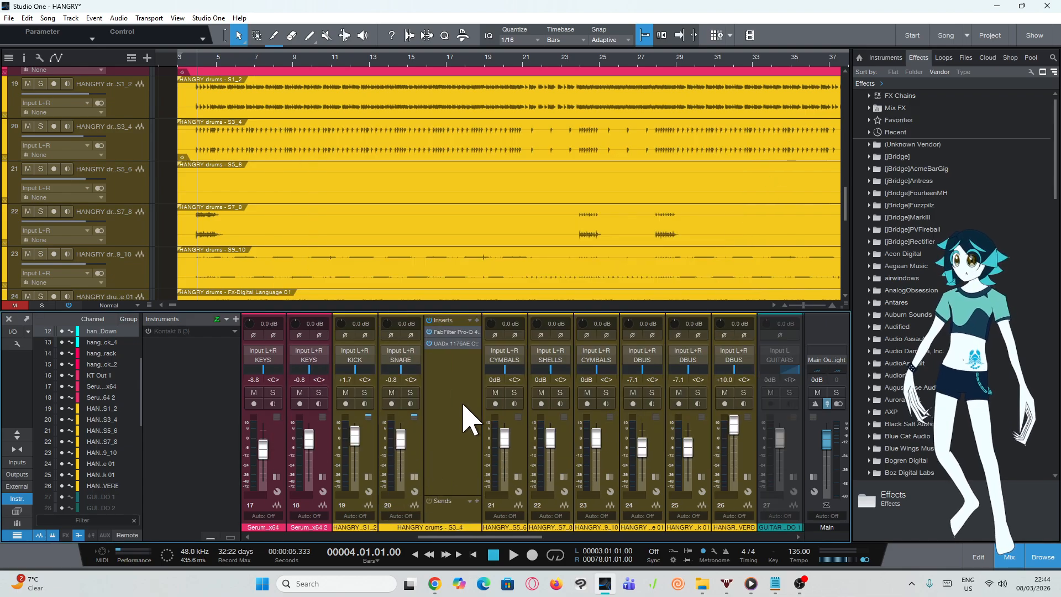
pyautogui.doubleClick(462, 334)
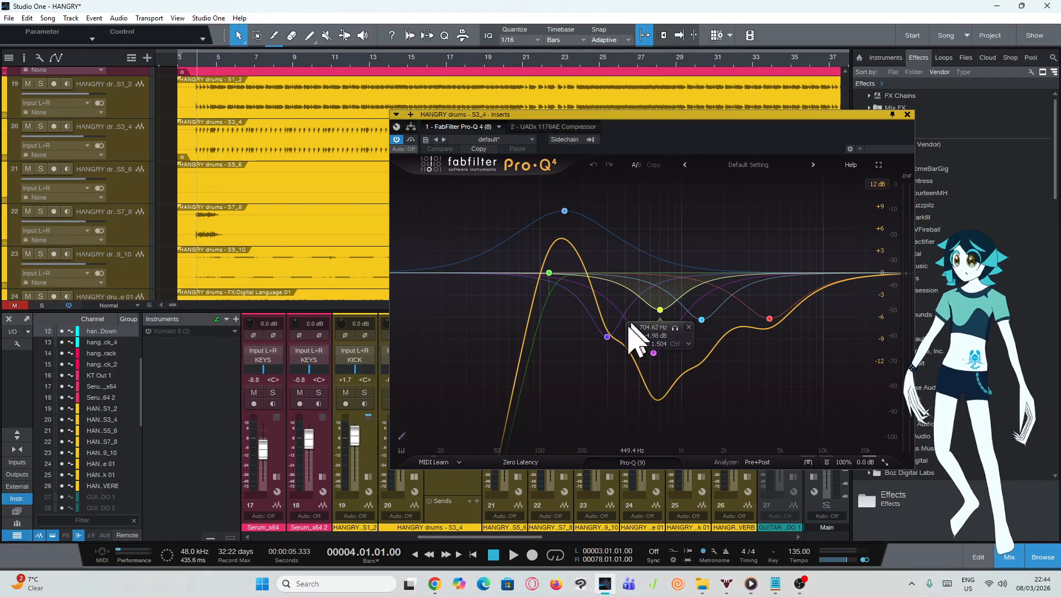
pyautogui.moveTo(626, 118); pyautogui.dragTo(805, 131)
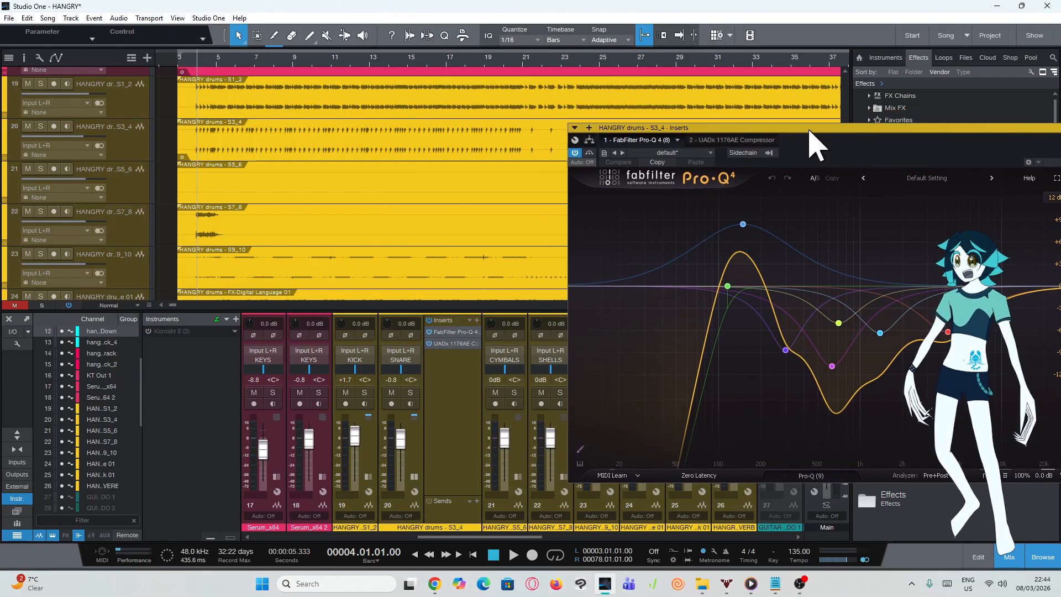
# Solo the snare channel, play it from bar 4 while watching its EQ curve, and close the equalizer
pyautogui.click(411, 393)
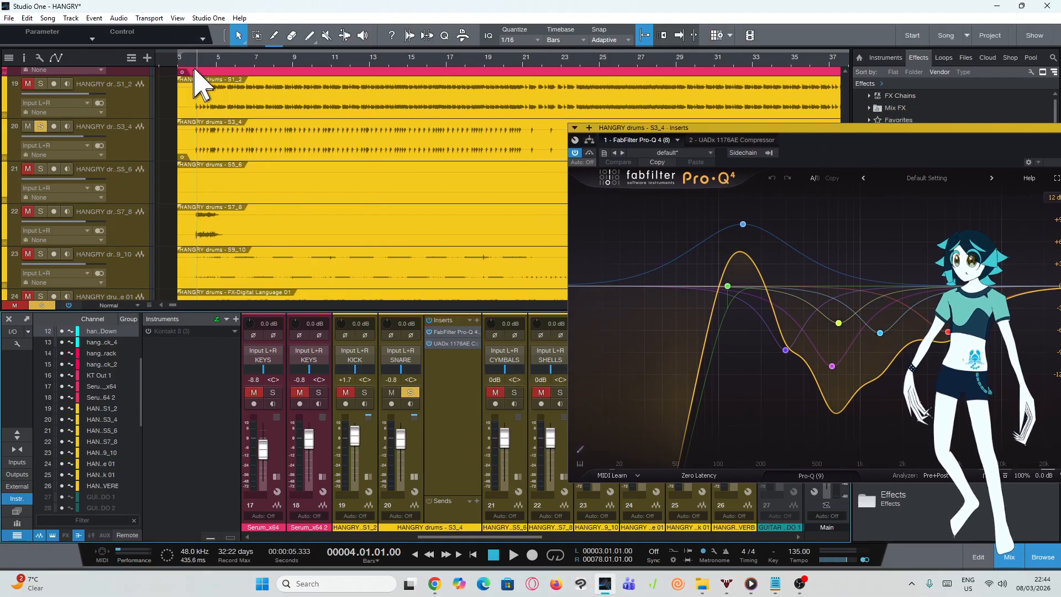
pyautogui.press('space')
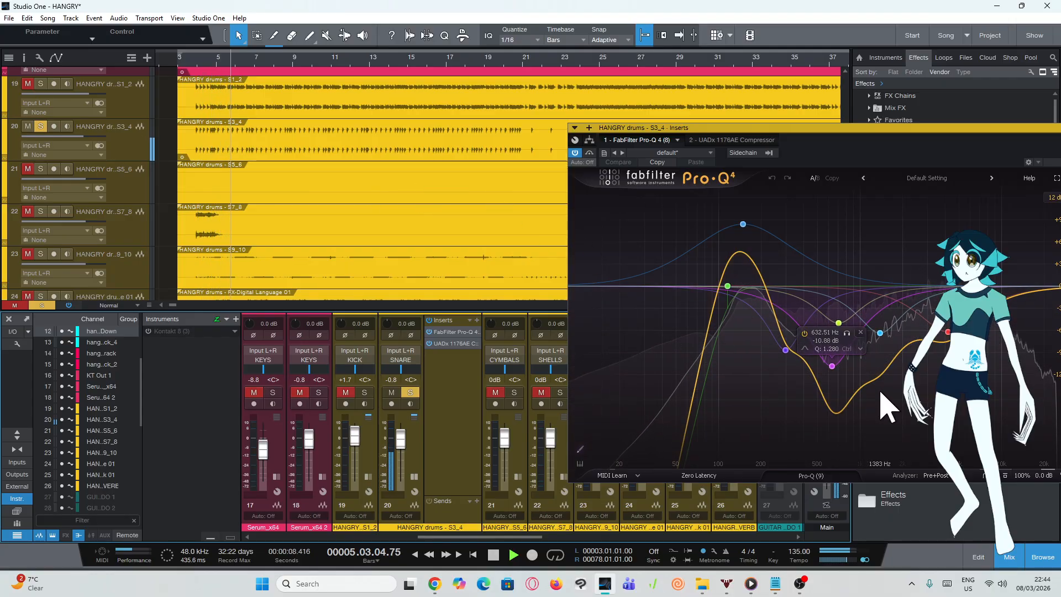
pyautogui.press('space')
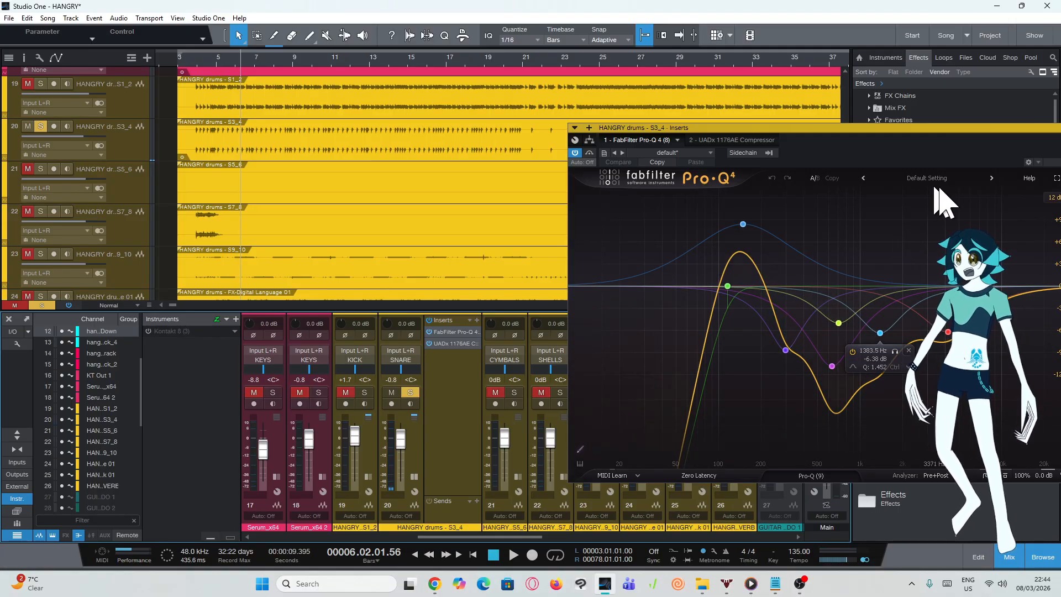
pyautogui.moveTo(975, 128); pyautogui.dragTo(758, 130)
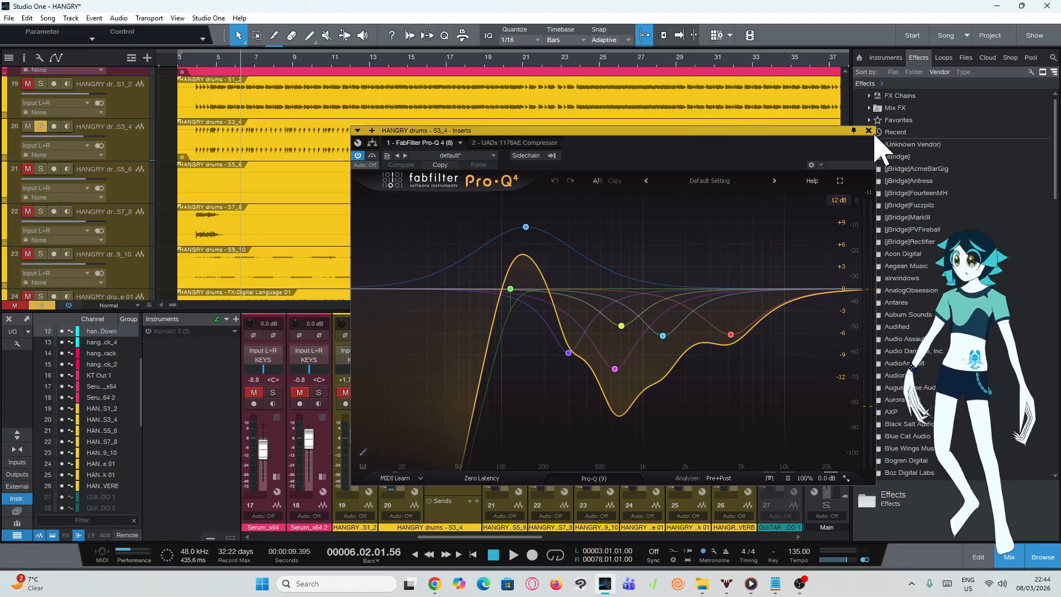
pyautogui.click(869, 131)
# Move the solo from the snare to the HANGRY drums S5_6 cymbals channel and on to the S7_8 shells channel
pyautogui.click(514, 393)
pyautogui.click(410, 393)
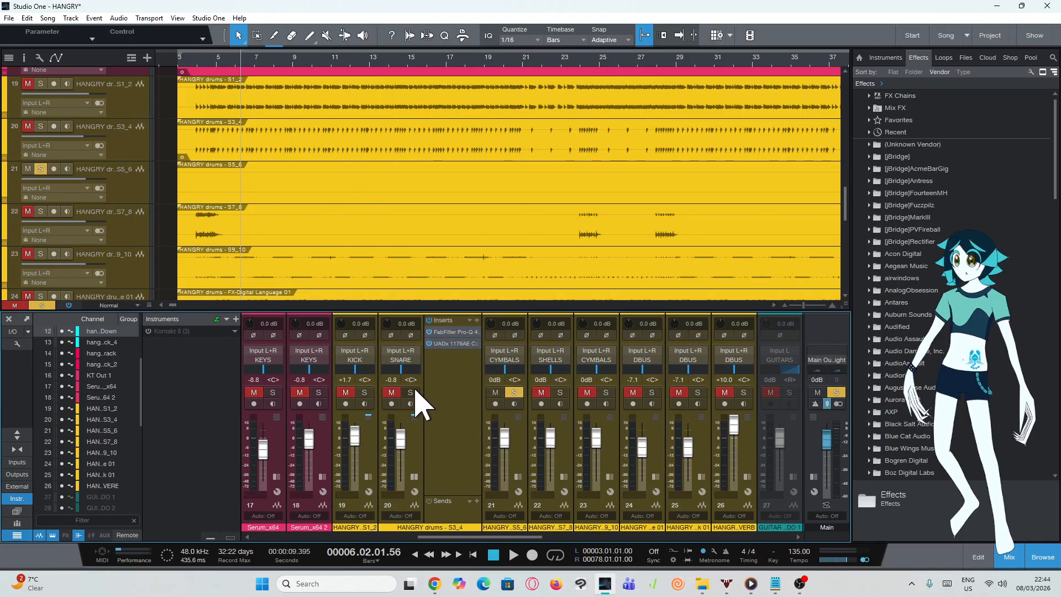
pyautogui.click(560, 393)
pyautogui.click(525, 403)
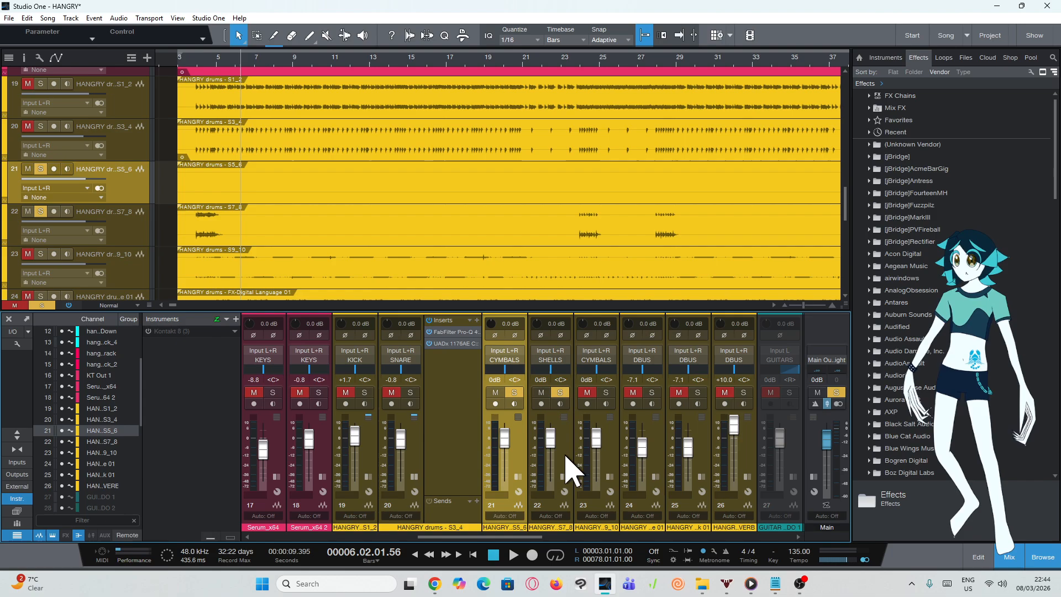
pyautogui.click(515, 393)
# Move the solo from the shells to the HANGRY drums S9_10 cymbals channel and check that channel's inserts
pyautogui.click(605, 393)
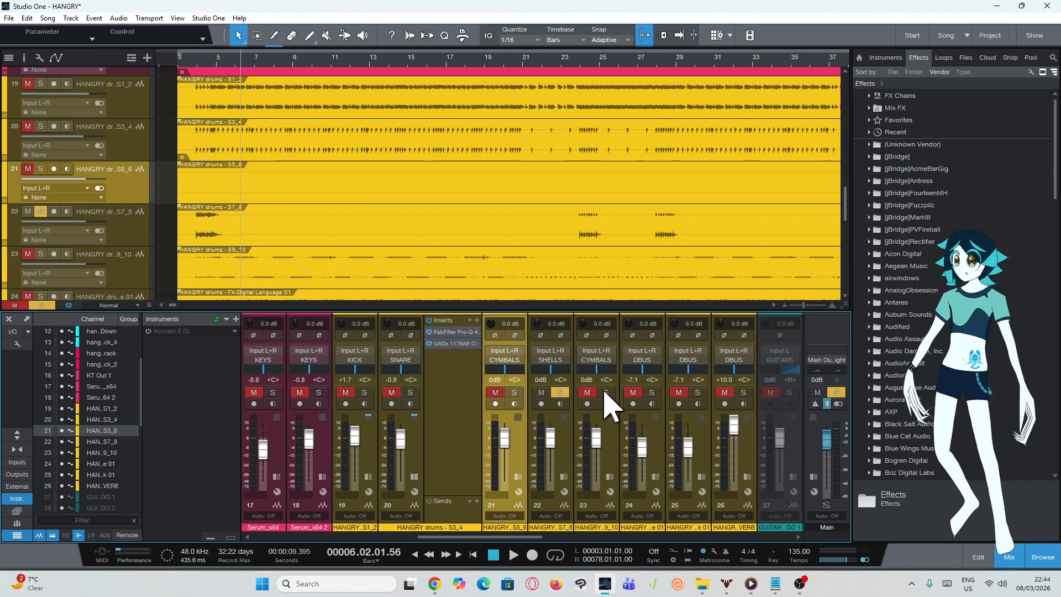
pyautogui.click(560, 393)
pyautogui.click(609, 477)
pyautogui.click(610, 477)
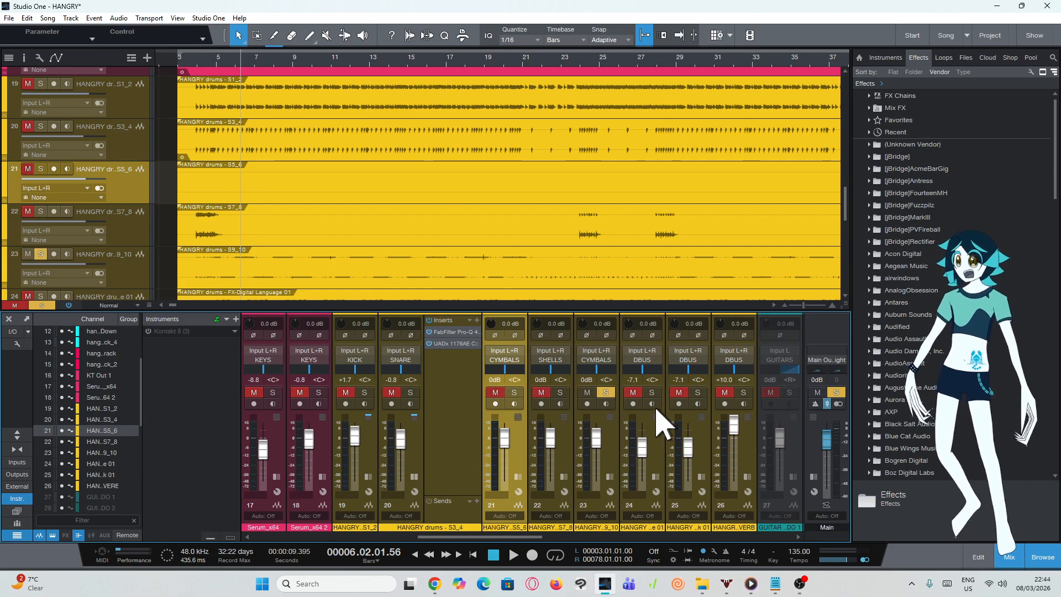
# Solo the drum bus channels 24 and 25 one after the other and check the inserts of each
pyautogui.click(652, 392)
pyautogui.click(606, 393)
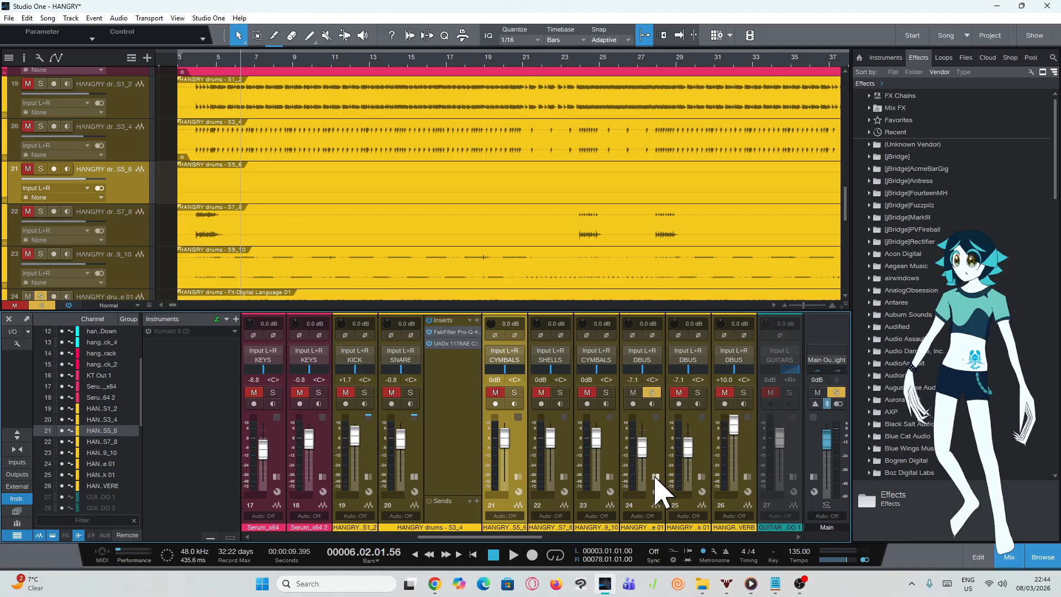
pyautogui.click(655, 477)
pyautogui.click(655, 476)
pyautogui.click(697, 393)
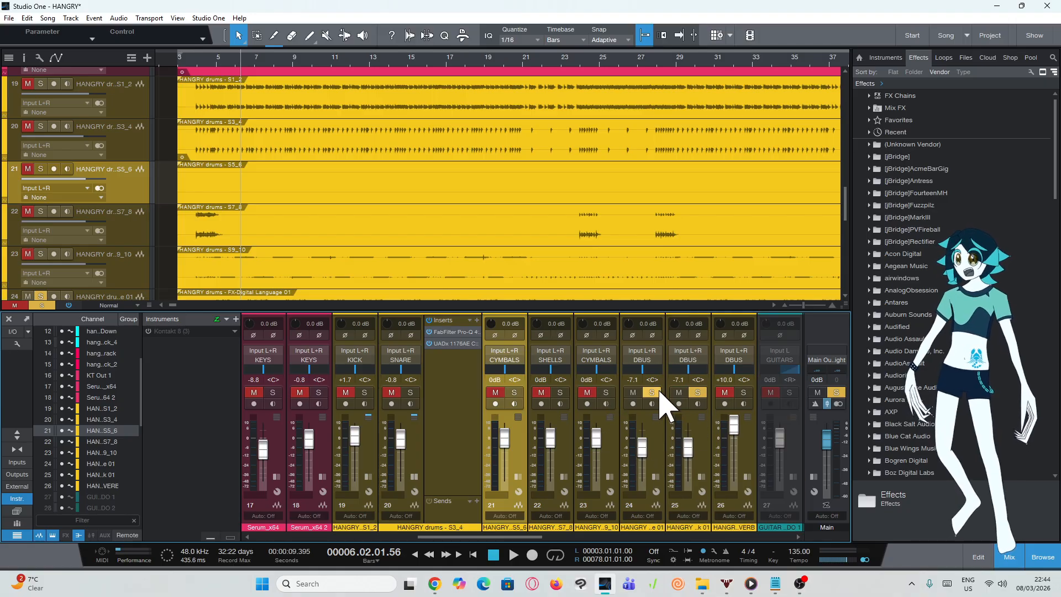
pyautogui.click(653, 393)
pyautogui.click(702, 476)
pyautogui.click(702, 476)
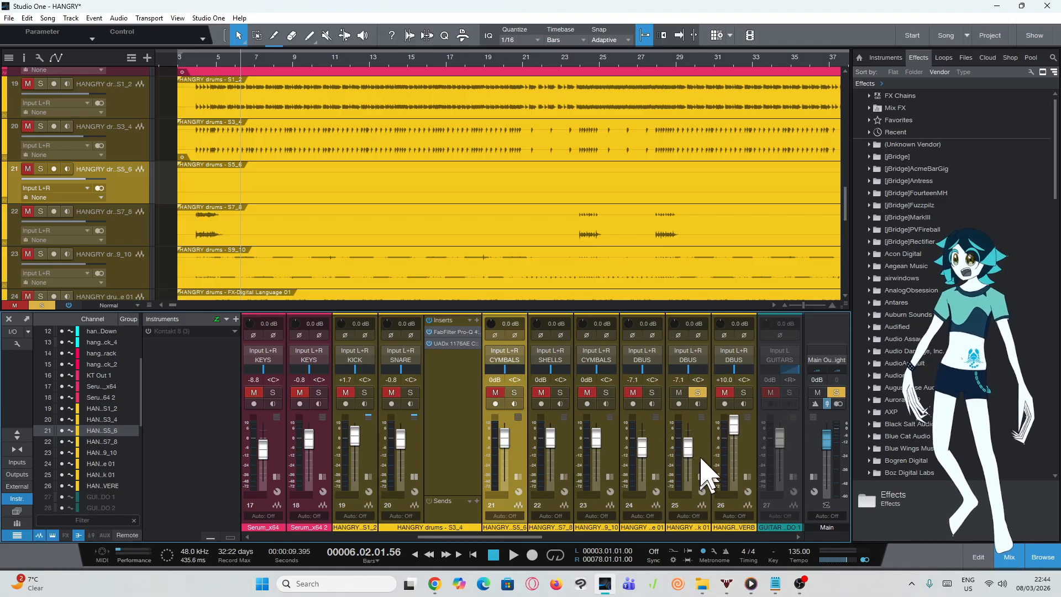
# Solo the HANGRY drums REVERB channel instead, check its inserts, and release the solo
pyautogui.click(743, 393)
pyautogui.click(698, 393)
pyautogui.click(748, 477)
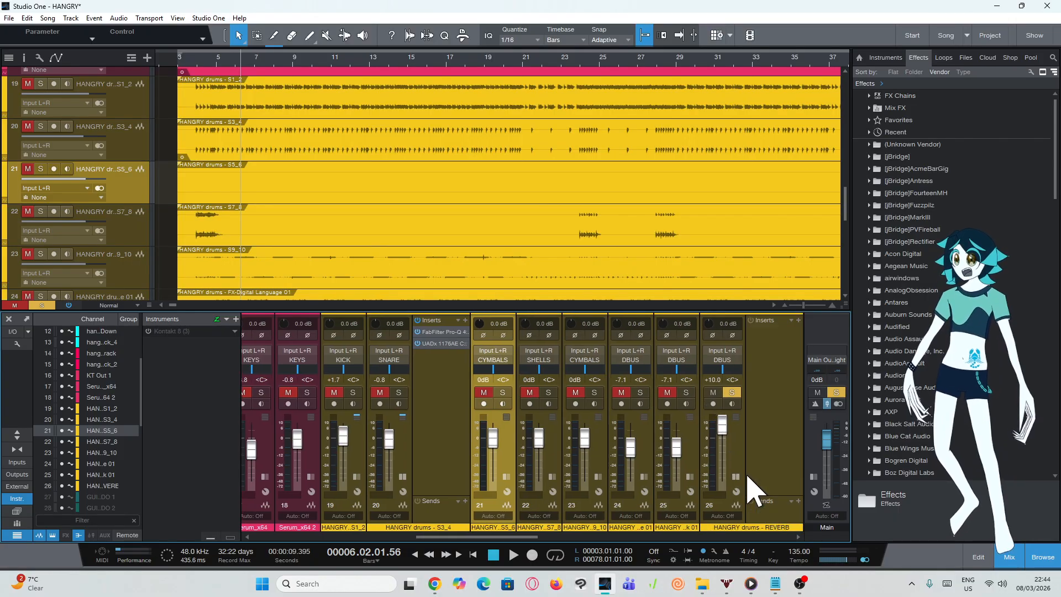
pyautogui.click(737, 477)
pyautogui.click(731, 393)
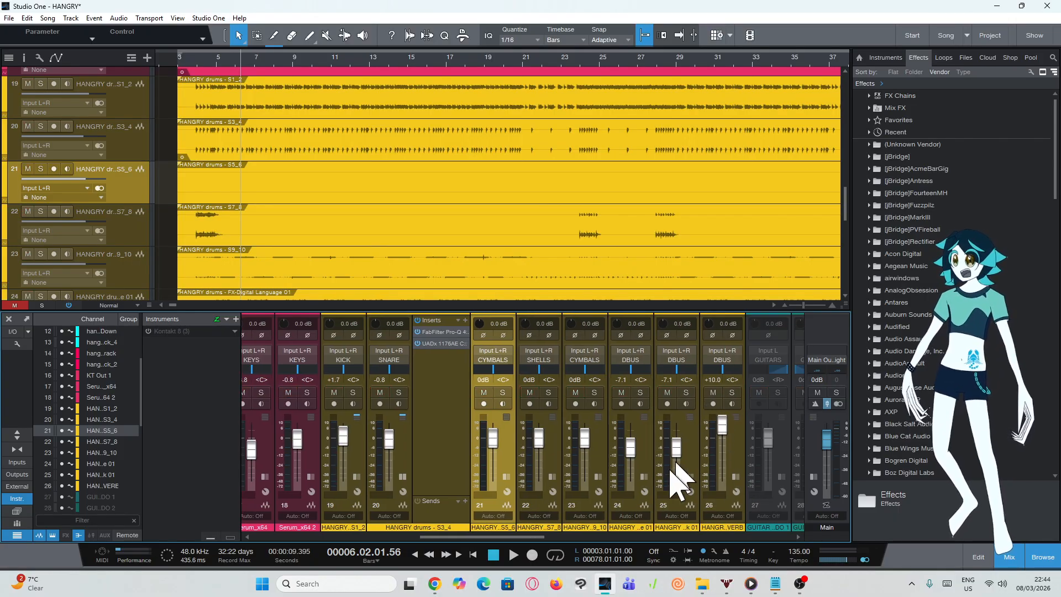
# Hide the snare channel's inserts, select the BASS LOW track, and show its inserts in the console
pyautogui.moveTo(550, 537)
pyautogui.mouseDown()
pyautogui.moveTo(631, 538)
pyautogui.moveTo(561, 539)
pyautogui.moveTo(561, 528)
pyautogui.moveTo(535, 539)
pyautogui.moveTo(555, 534)
pyautogui.mouseUp()
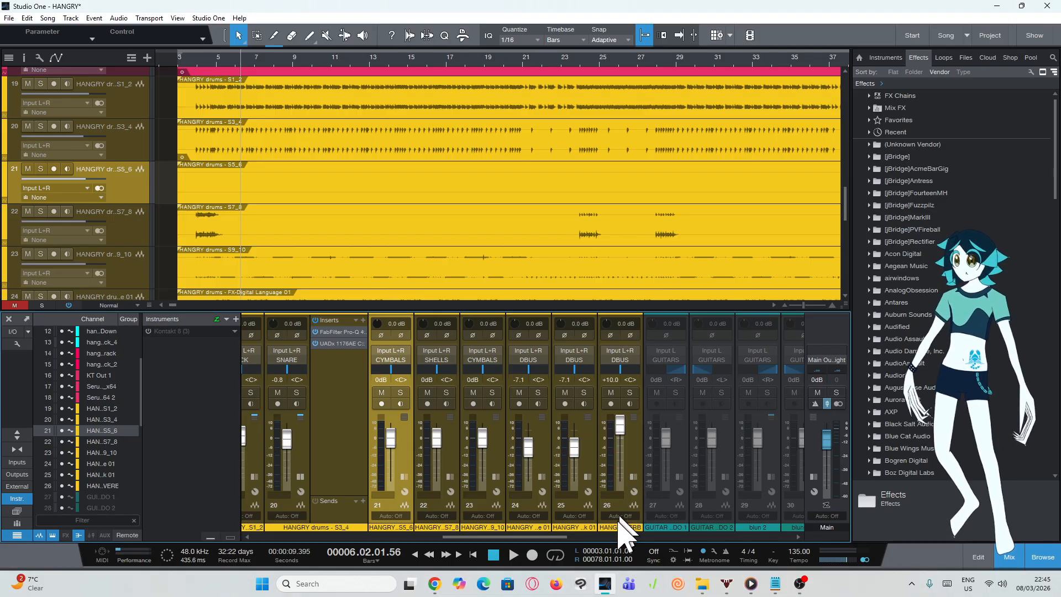
pyautogui.moveTo(546, 538); pyautogui.dragTo(502, 537)
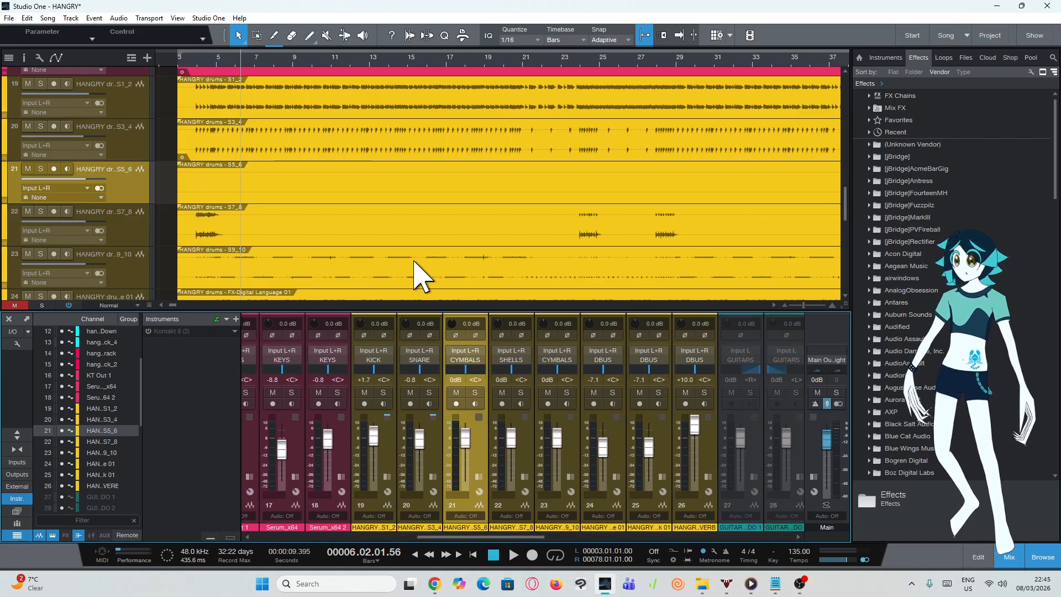
pyautogui.scroll(5, 418, 272)
pyautogui.scroll(5, 418, 272)
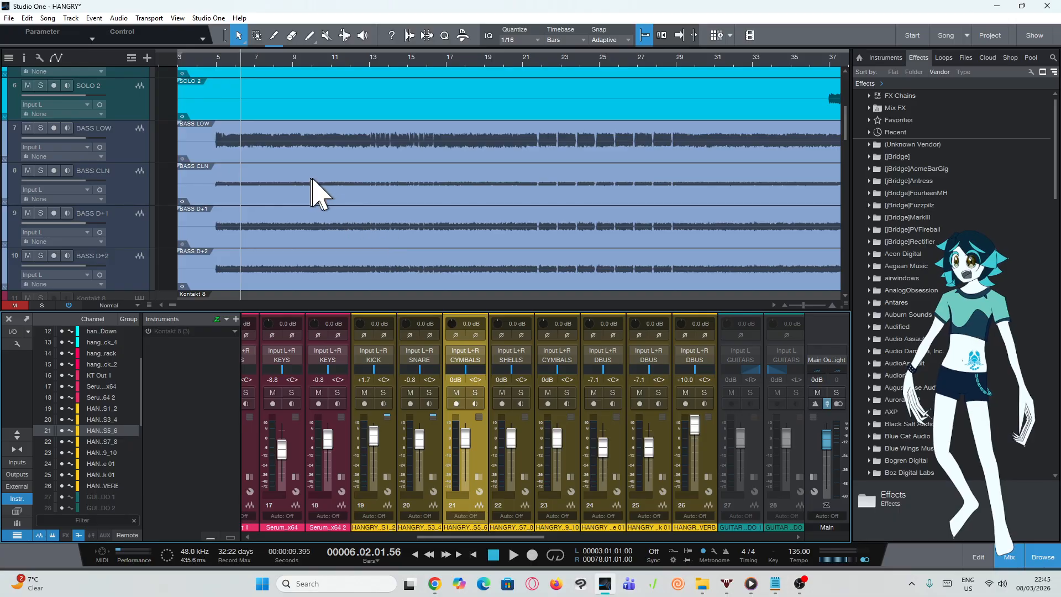
pyautogui.click(137, 142)
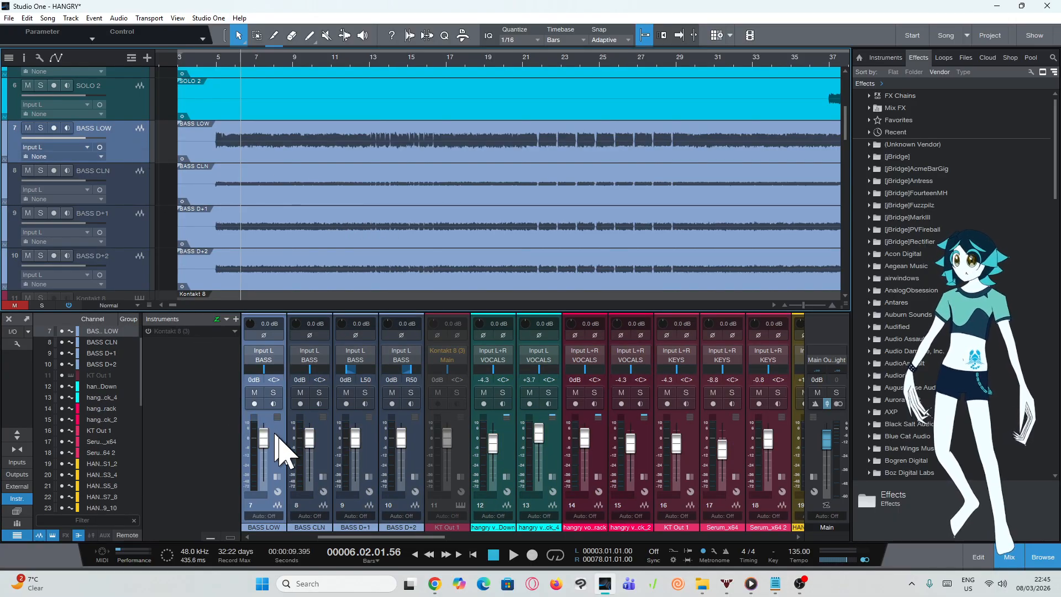
pyautogui.click(277, 476)
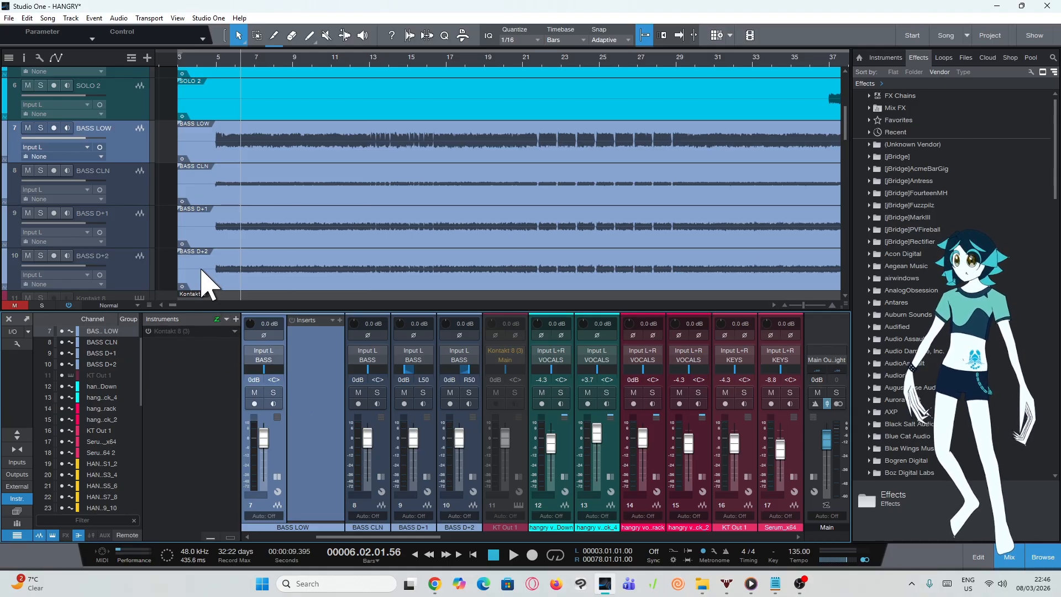
# Transform the four bass tracks, BASS LOW through BASS D+2, to realtime audio
pyautogui.keyDown('shift'); pyautogui.click(120, 250); pyautogui.keyUp('shift')
pyautogui.rightClick(130, 154)
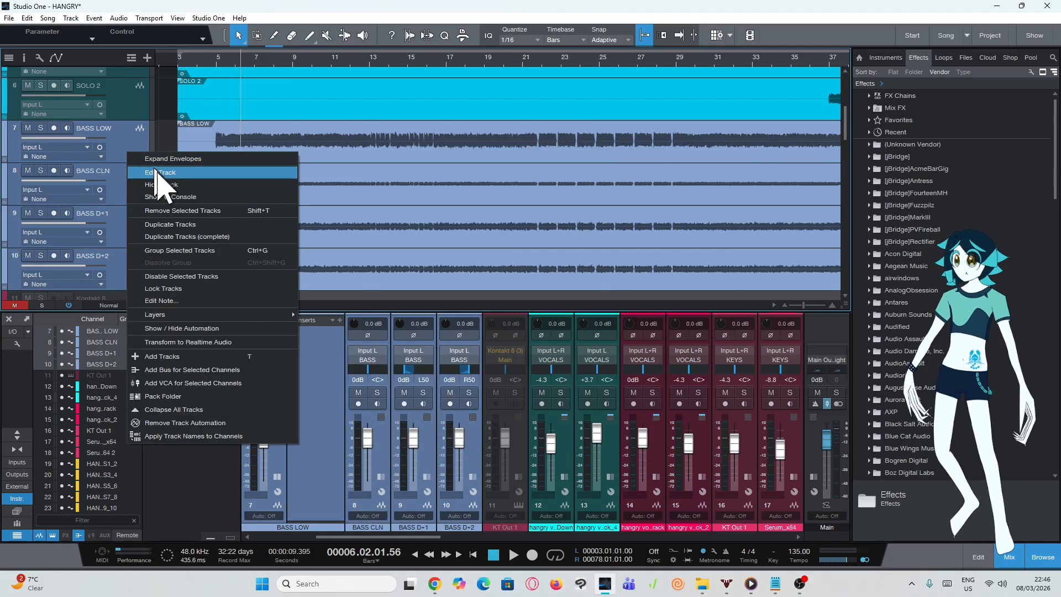
pyautogui.click(254, 342)
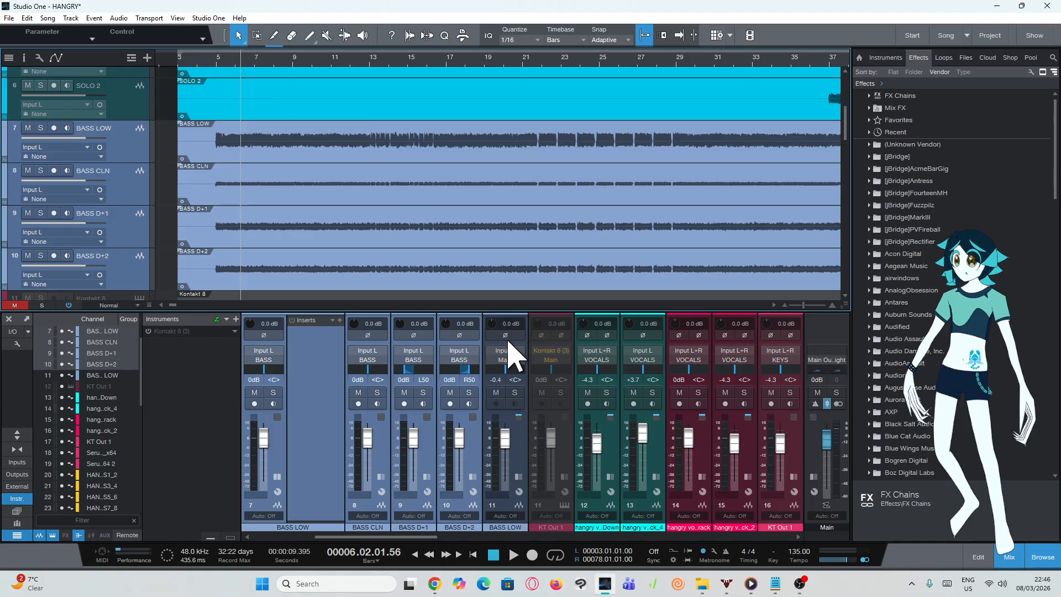
pyautogui.hotkey('ctrl', 'z')
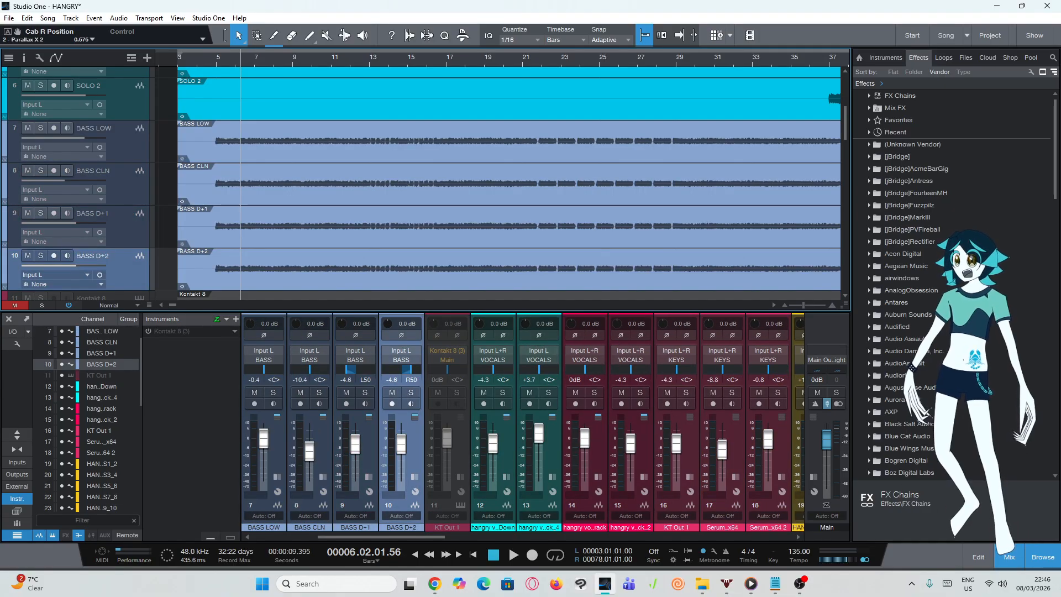
# Show the BASS LOW channel's inserts, open its FabFilter Pro-Q 4 to examine the EQ bands, and close it
pyautogui.scroll(-3, 279, 255)
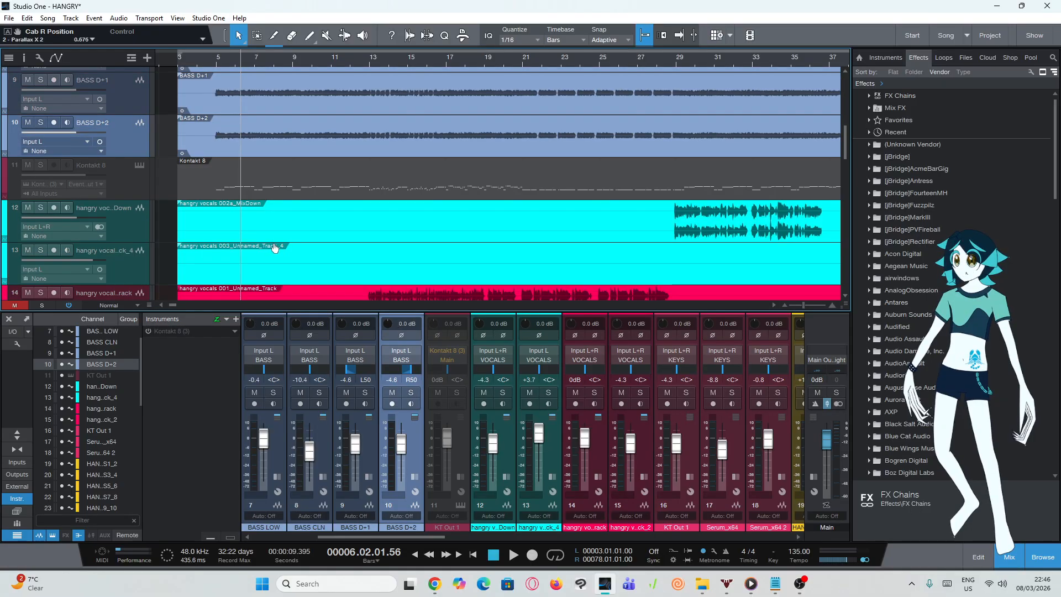
pyautogui.scroll(3, 260, 243)
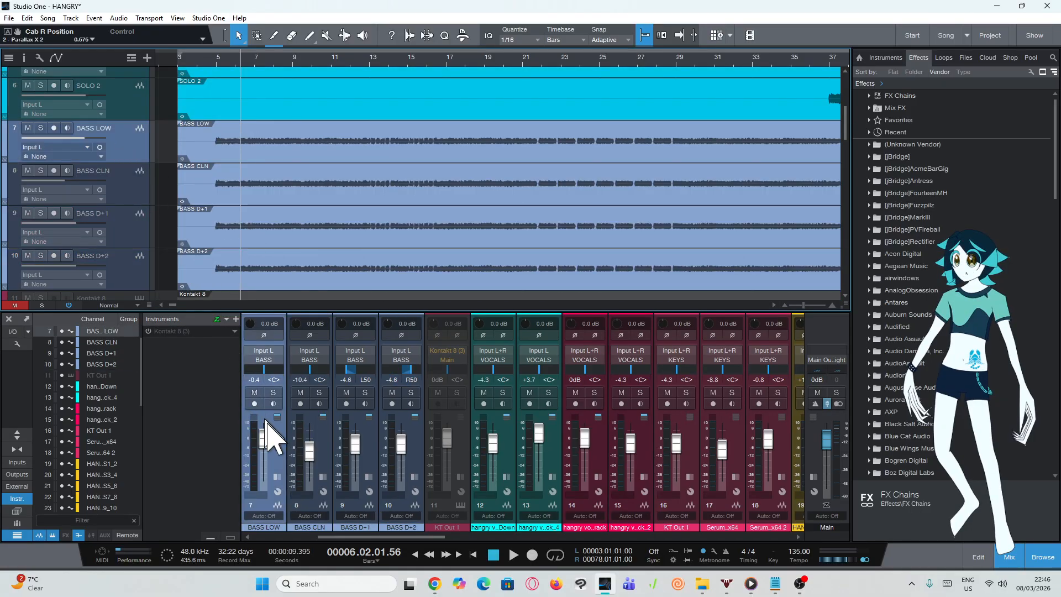
pyautogui.click(277, 491)
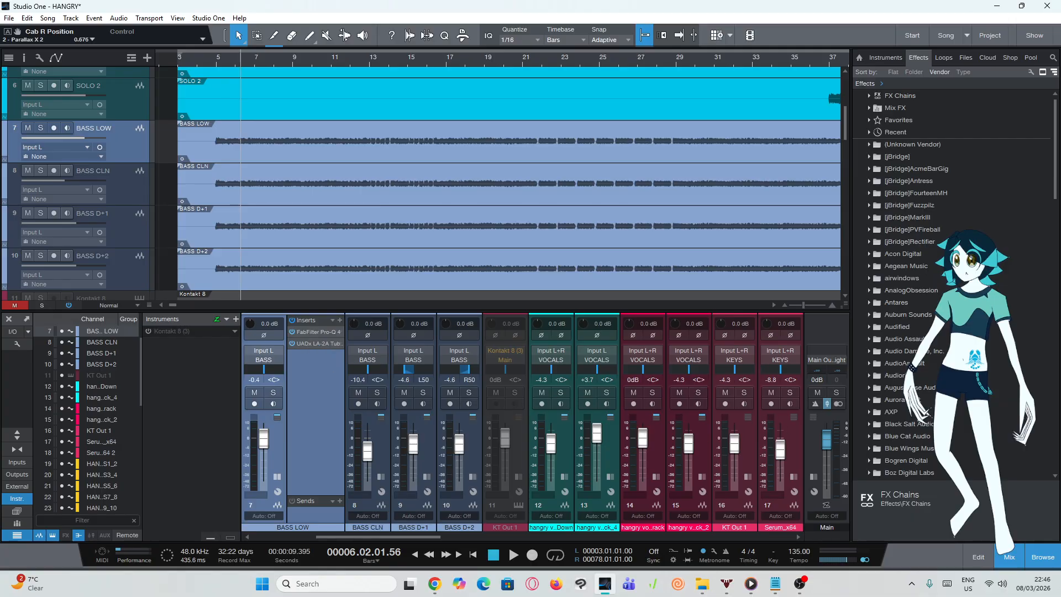
pyautogui.moveTo(1060, 191); pyautogui.dragTo(594, 103)
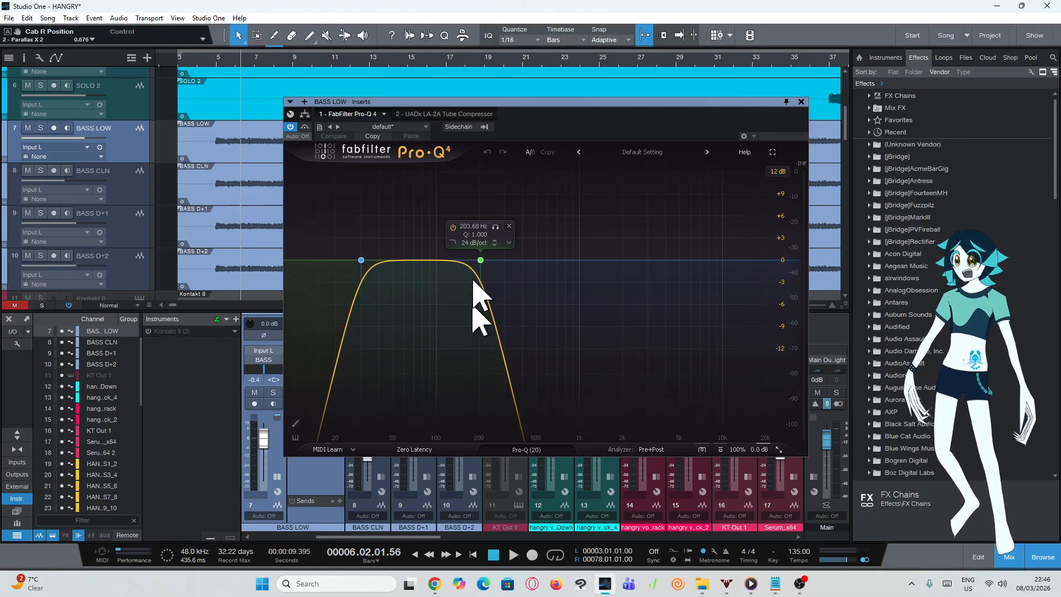
pyautogui.click(801, 101)
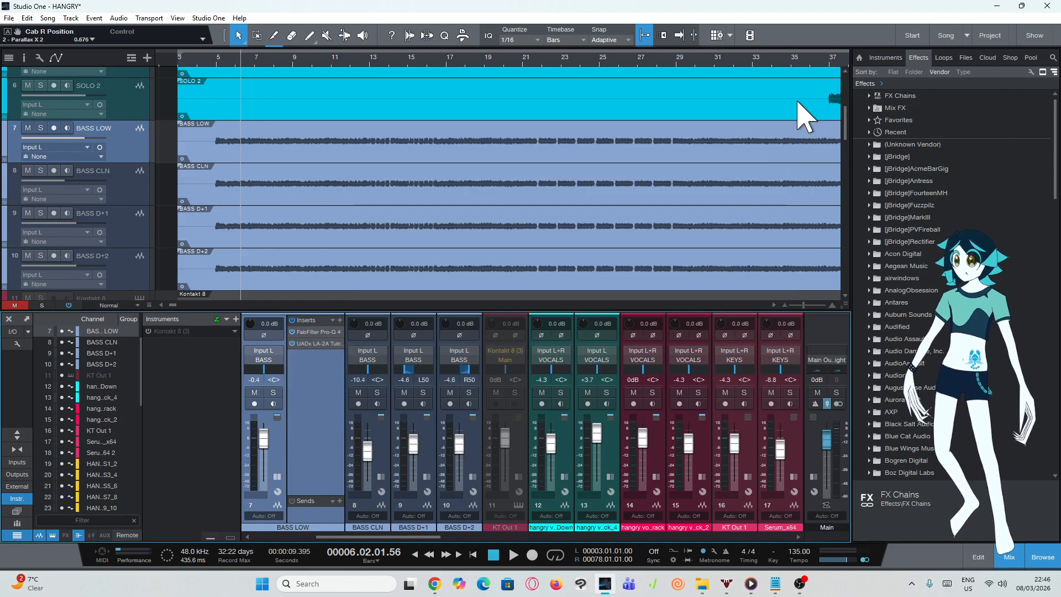
# Solo the BASS LOW channel and play it from about bar 5
pyautogui.click(277, 393)
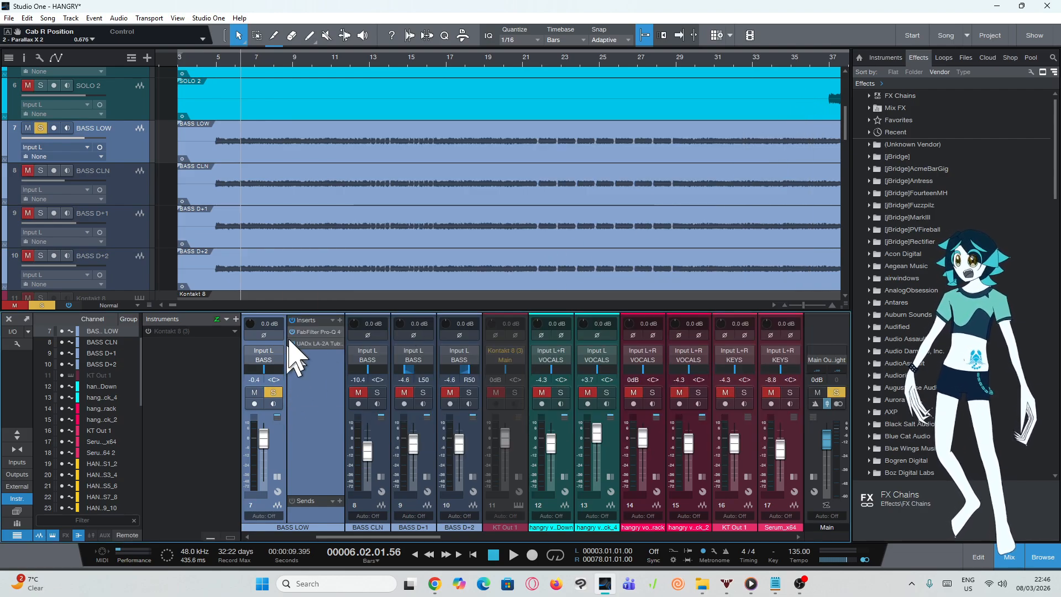
pyautogui.click(221, 59)
pyautogui.press('space')
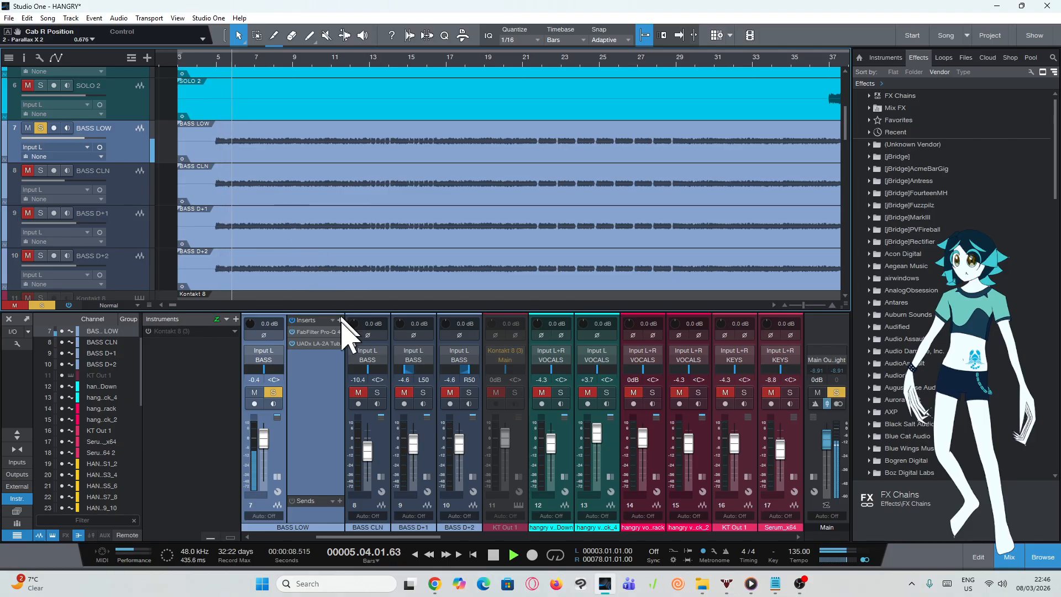
# Stop playback, move the solo from BASS LOW to BASS CLN, and open the BASS CLN channel's UADx Empirical Labs Distressor
pyautogui.click(377, 393)
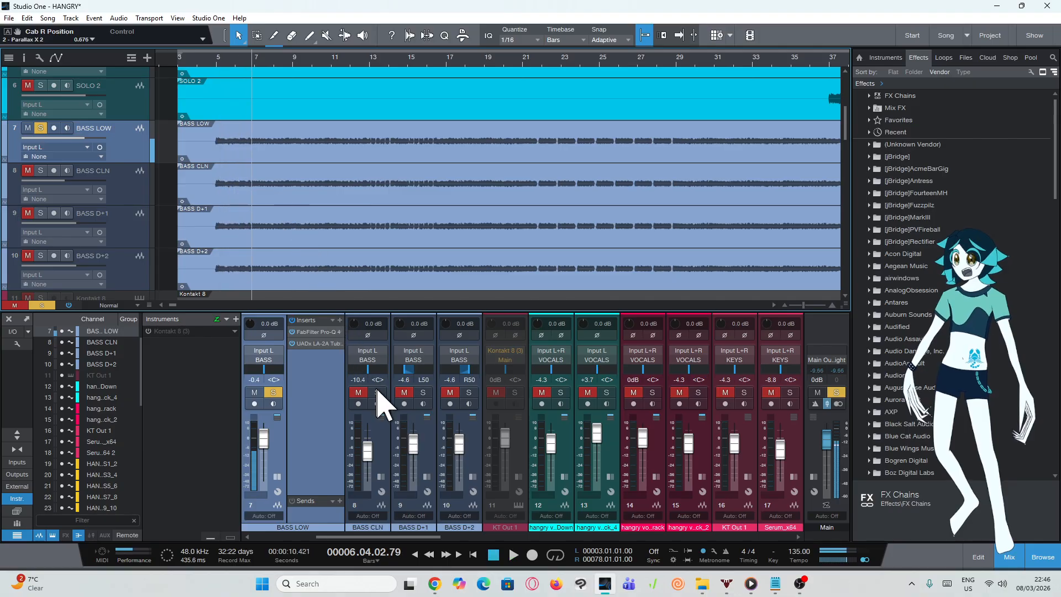
pyautogui.press('space')
pyautogui.click(274, 393)
pyautogui.click(381, 477)
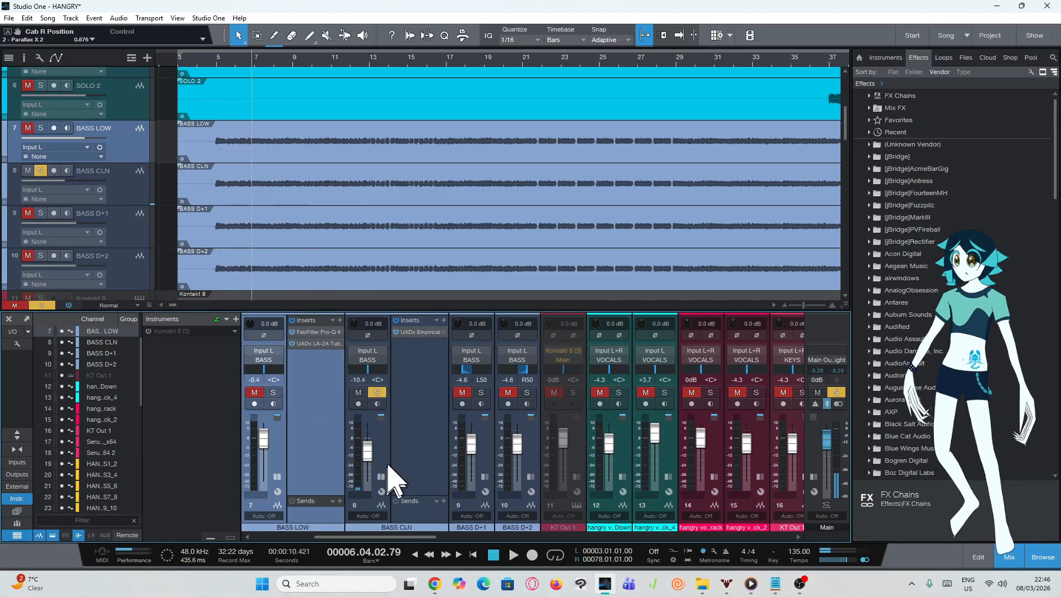
pyautogui.doubleClick(427, 332)
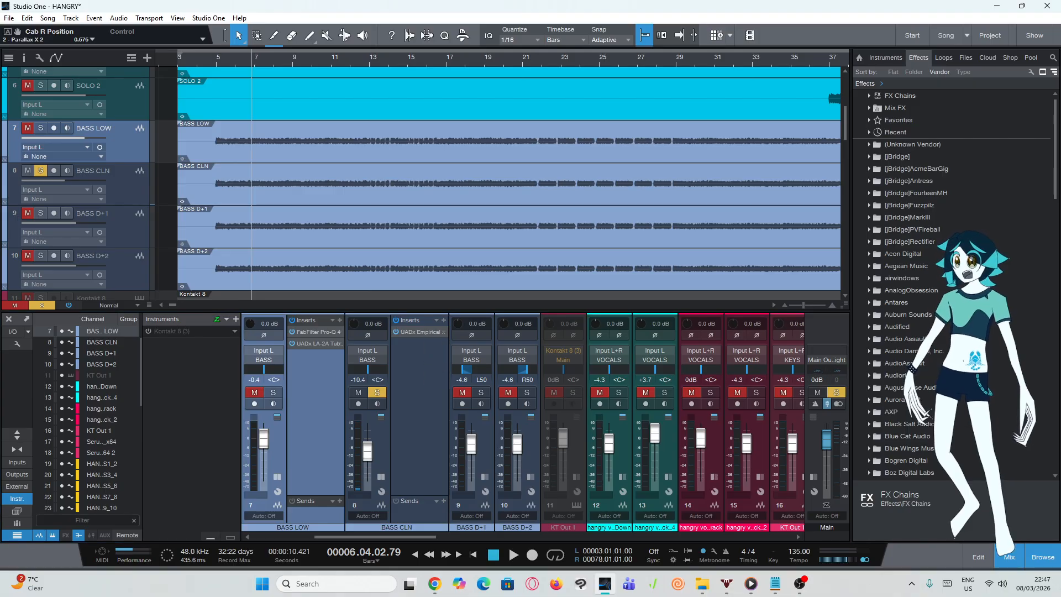
pyautogui.moveTo(681, 91); pyautogui.dragTo(557, 86)
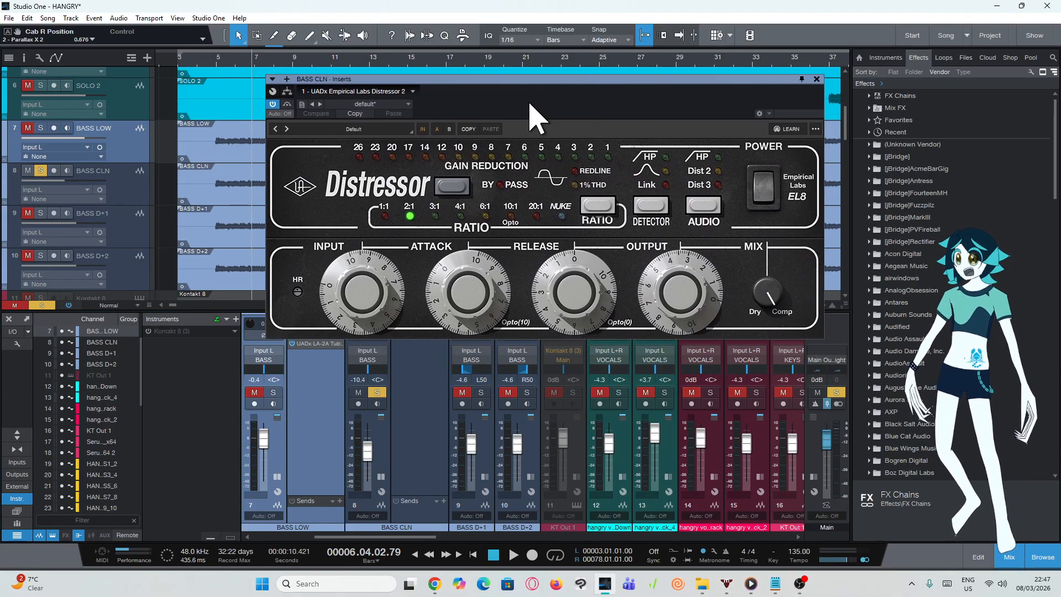
# Play BASS CLN from about bar 5 while watching the Distressor's gain reduction, stop playback, and close the compressor
pyautogui.click(214, 57)
pyautogui.press('space')
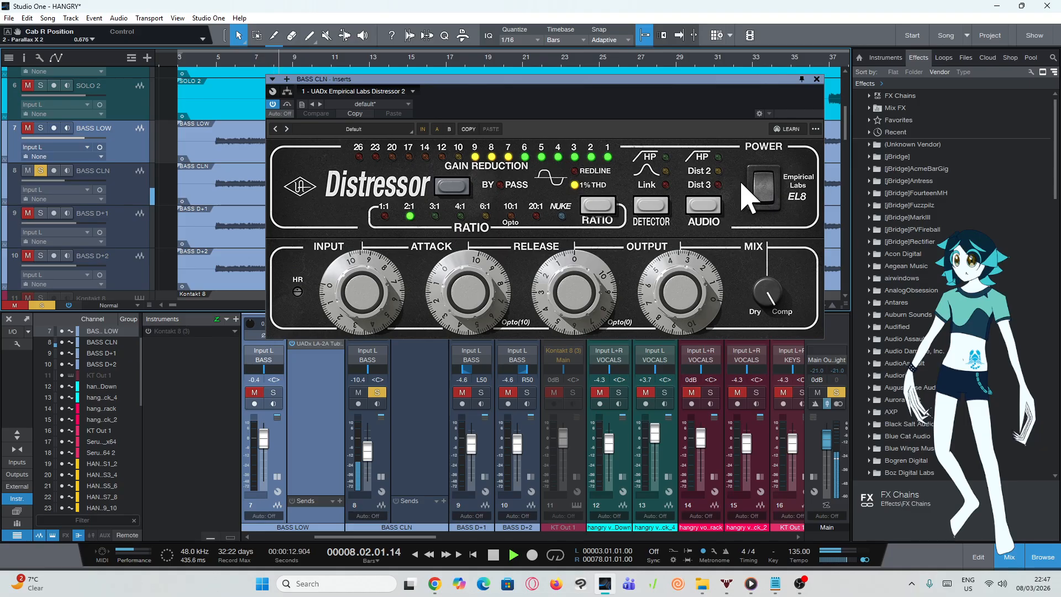
pyautogui.click(757, 164)
pyautogui.press('space')
pyautogui.click(816, 79)
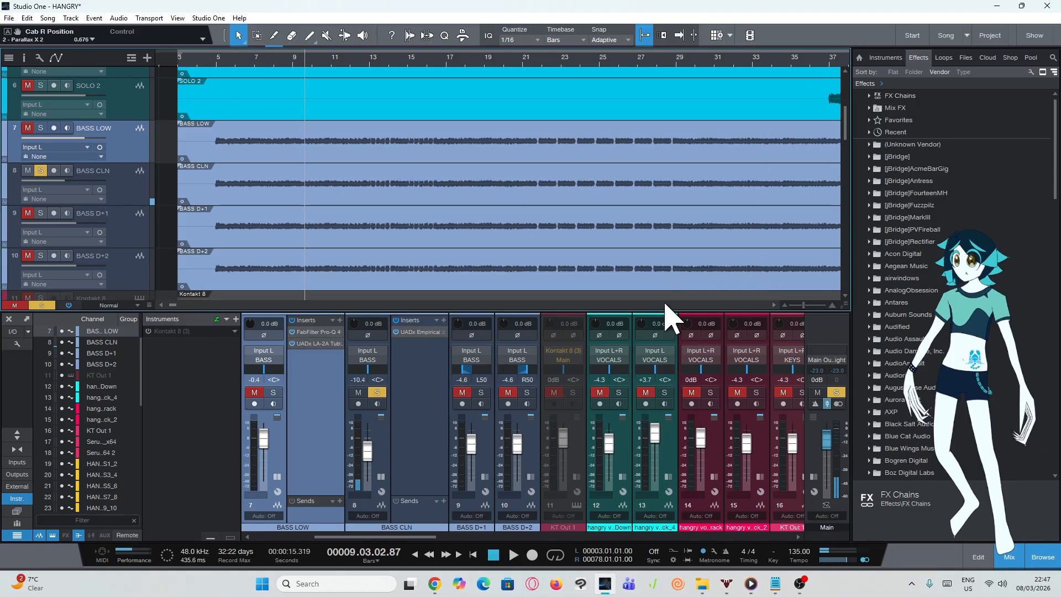
# Show the inserts of BASS D+1 and BASS D+2 and place their Darkglass Ultra plug-ins side by side for comparison
pyautogui.click(485, 477)
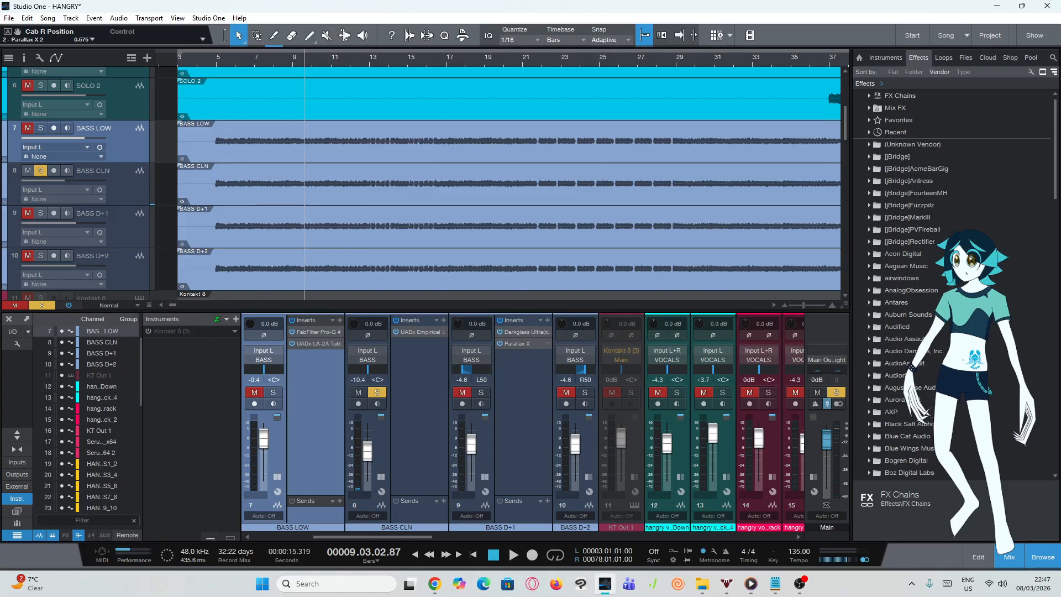
pyautogui.click(589, 477)
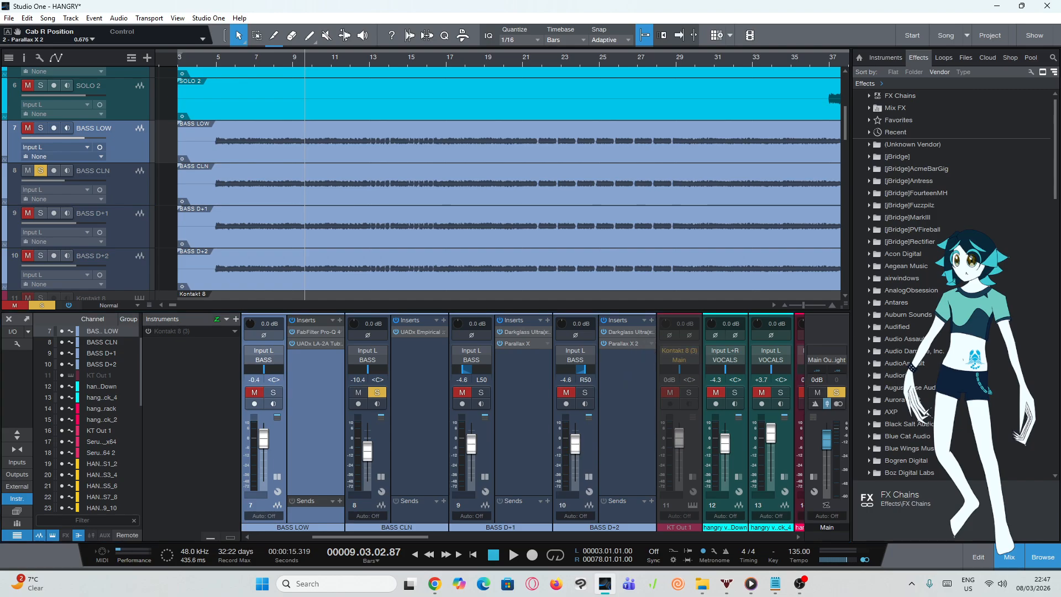
pyautogui.moveTo(1027, 128); pyautogui.dragTo(839, 56)
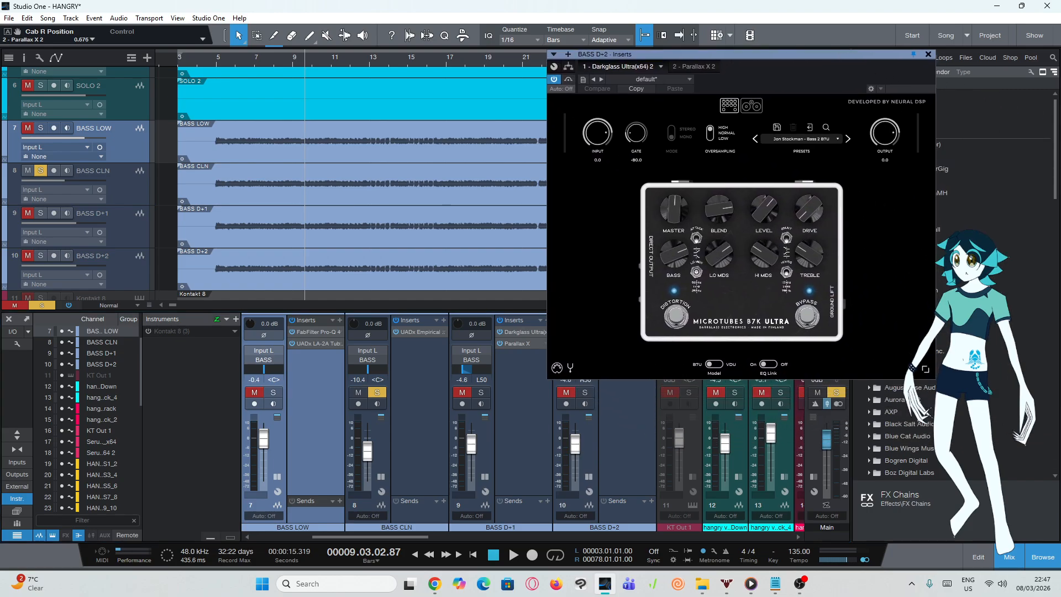
pyautogui.moveTo(1060, 116); pyautogui.dragTo(352, 2)
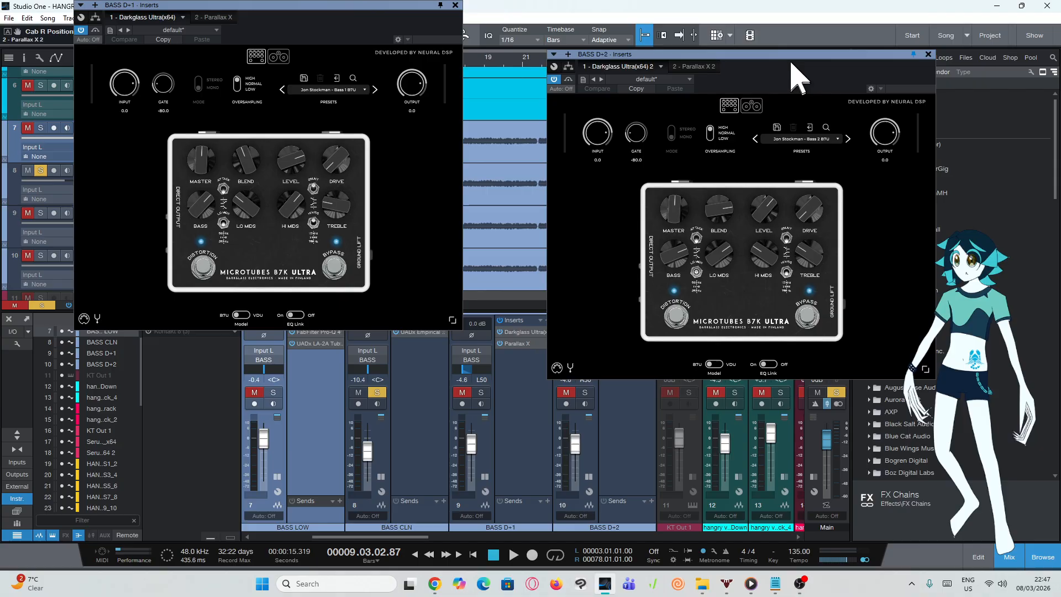
pyautogui.moveTo(781, 54); pyautogui.dragTo(710, 20)
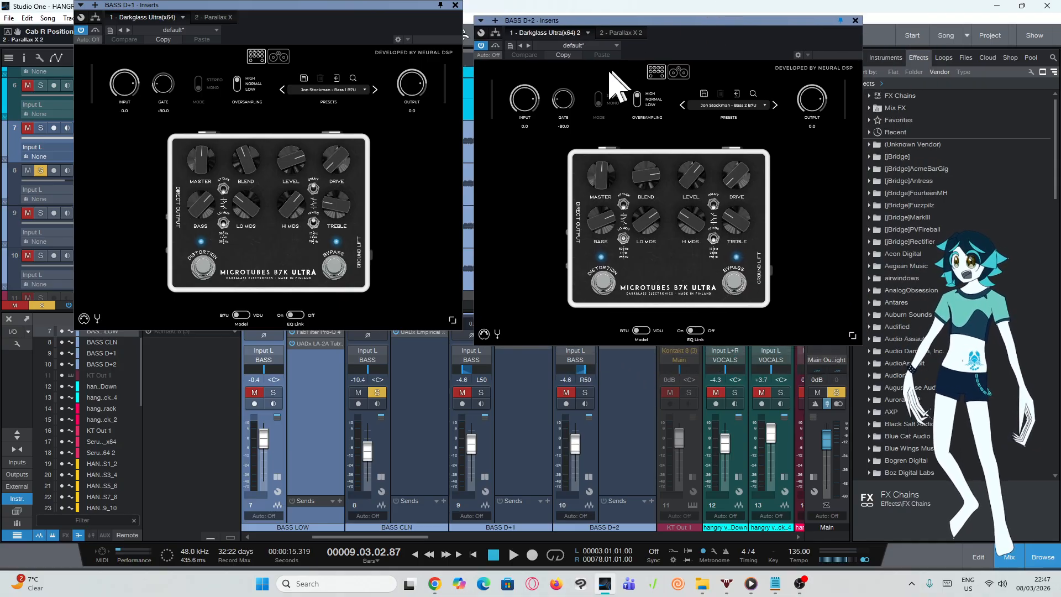
# Close both Darkglass Ultra windows, inspect the Parallax X plug-in on BASS D+1, and close it
pyautogui.click(455, 5)
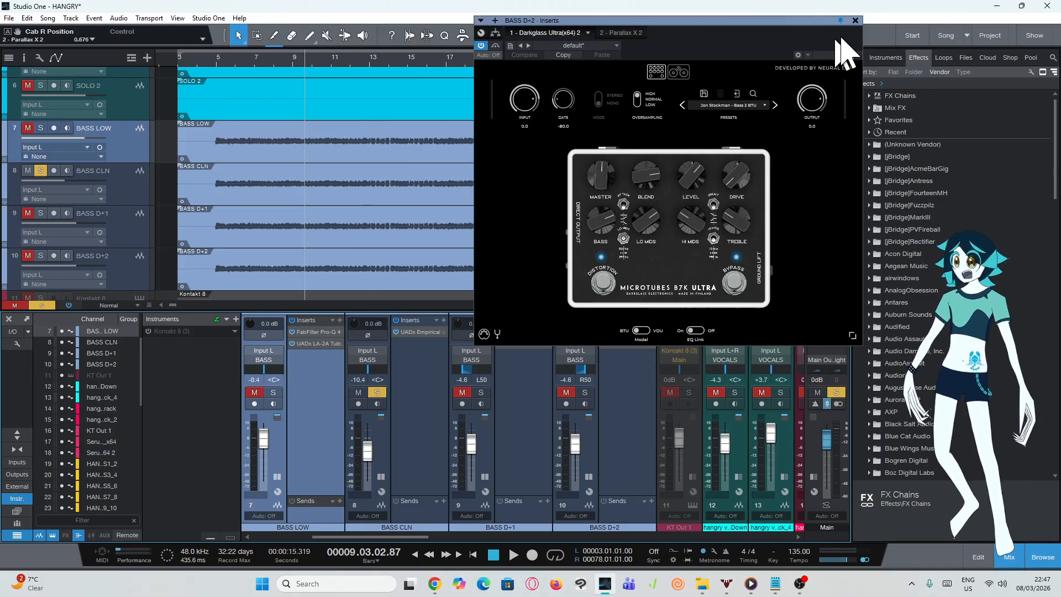
pyautogui.click(856, 20)
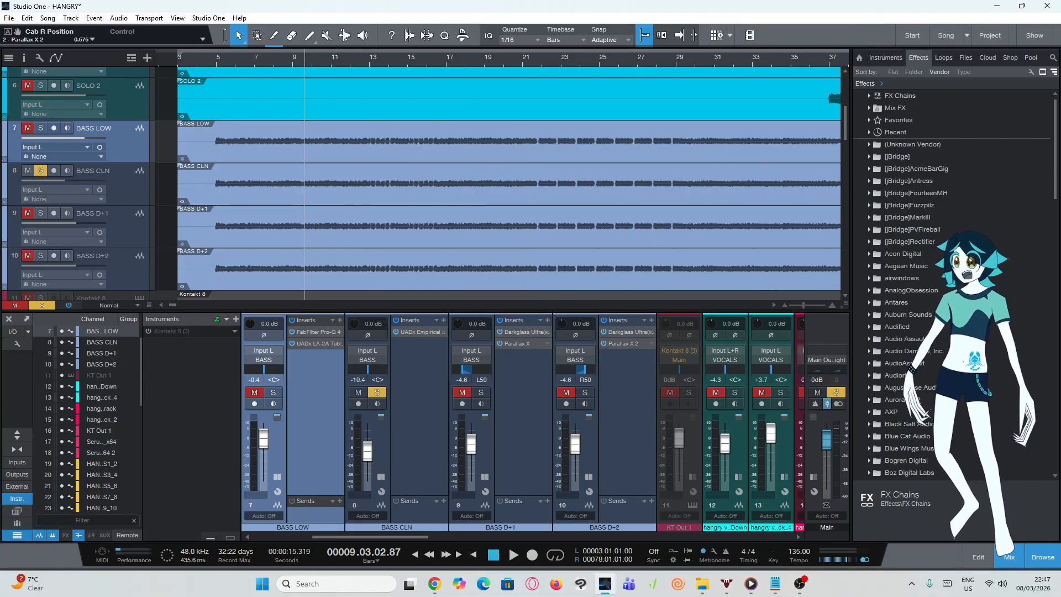
pyautogui.moveTo(485, 147); pyautogui.dragTo(308, 107)
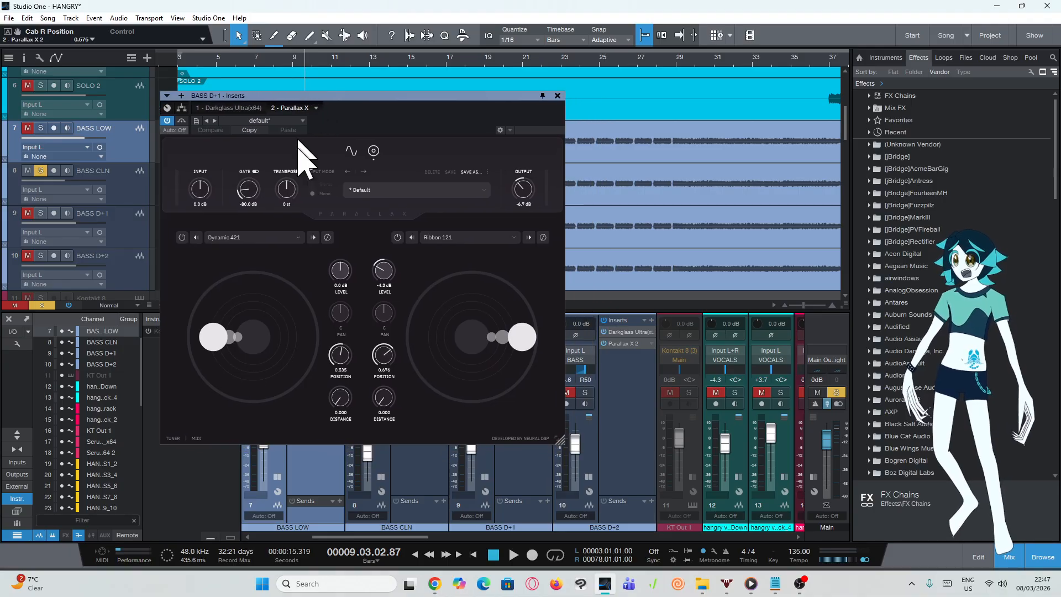
pyautogui.click(558, 95)
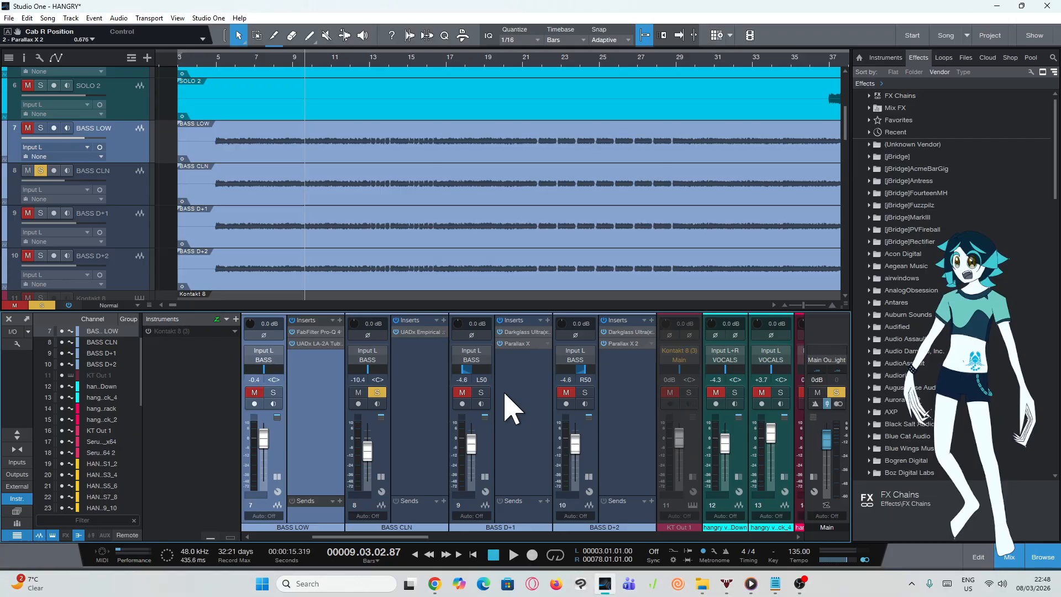
# Solo BASS D+1 and BASS D+2 in place of BASS CLN and play the pair from bar 5
pyautogui.click(481, 393)
pyautogui.click(585, 392)
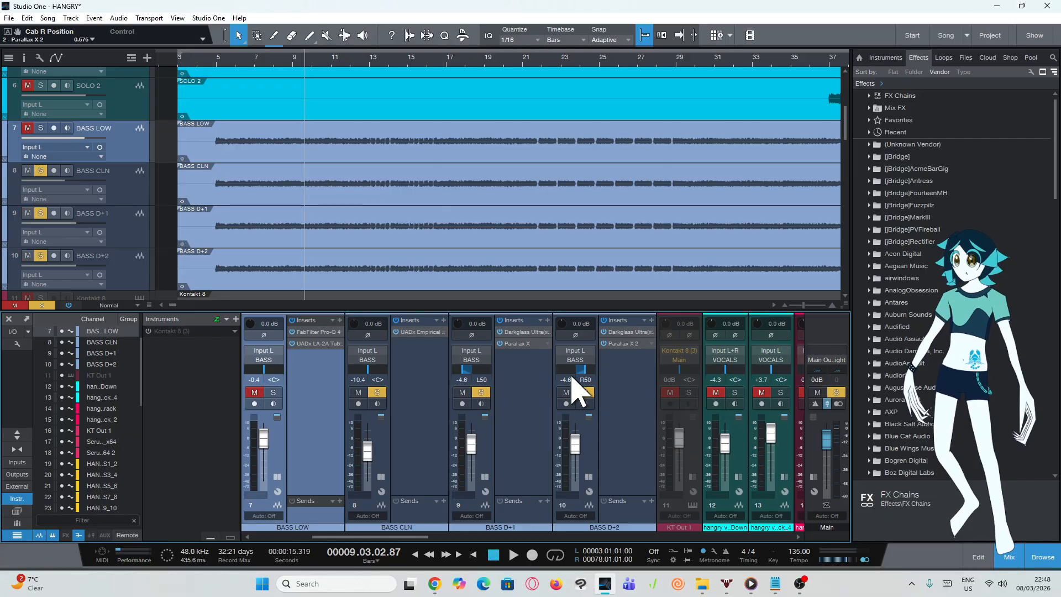
pyautogui.click(377, 393)
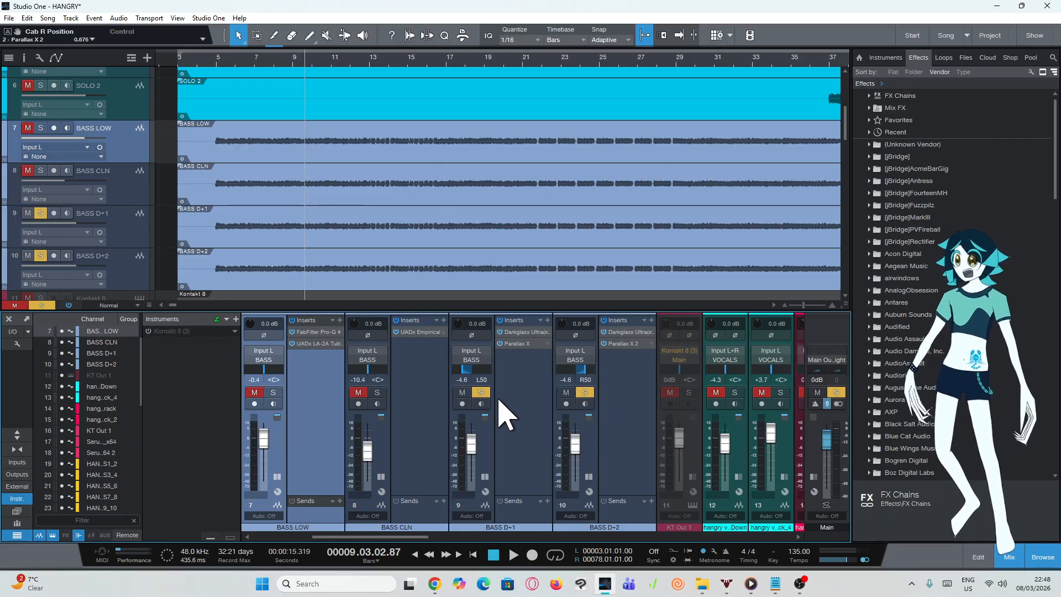
pyautogui.scroll(-3, 371, 221)
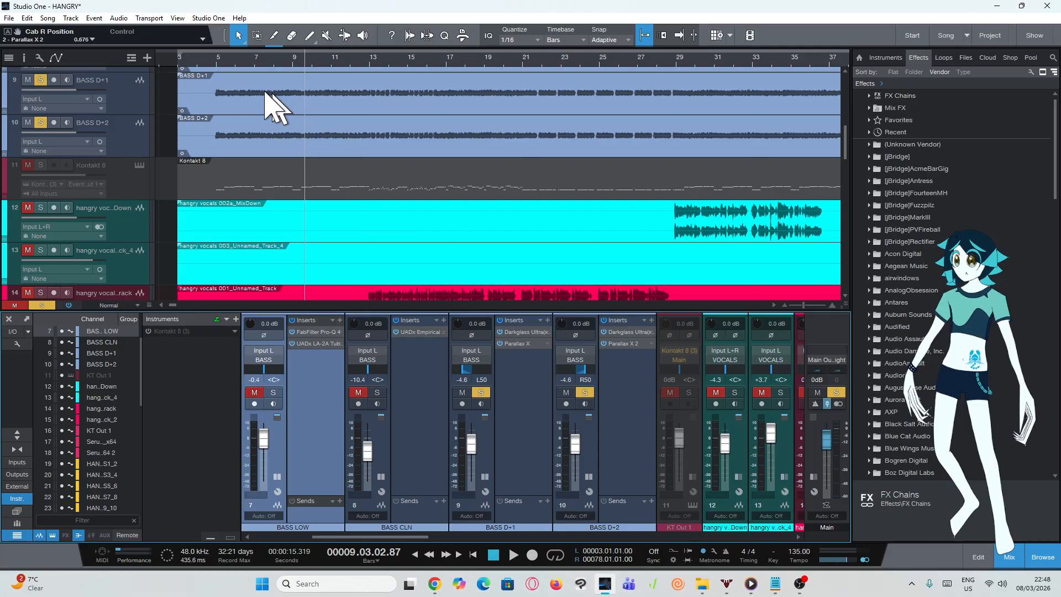
pyautogui.click(216, 64)
pyautogui.press('space')
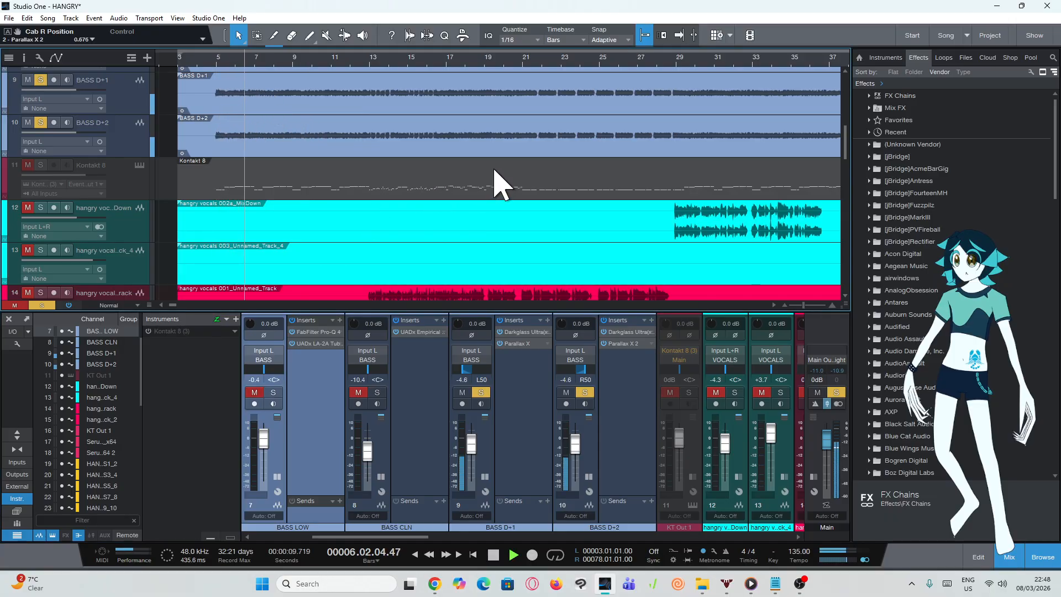
pyautogui.press('space')
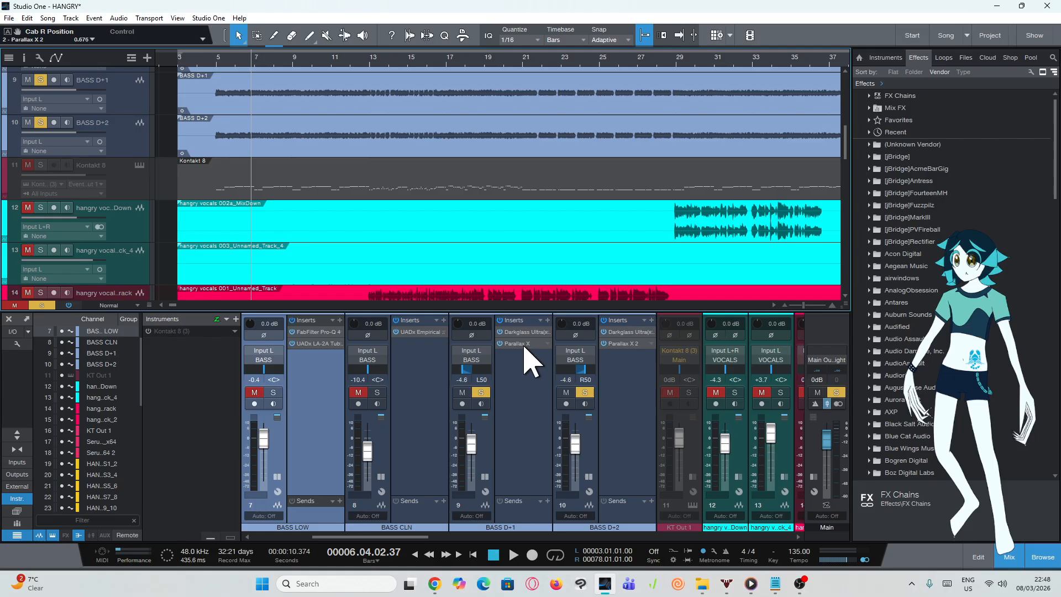
# Add BASS CLN to the soloed distorted bass channels and play the three layers together
pyautogui.click(434, 344)
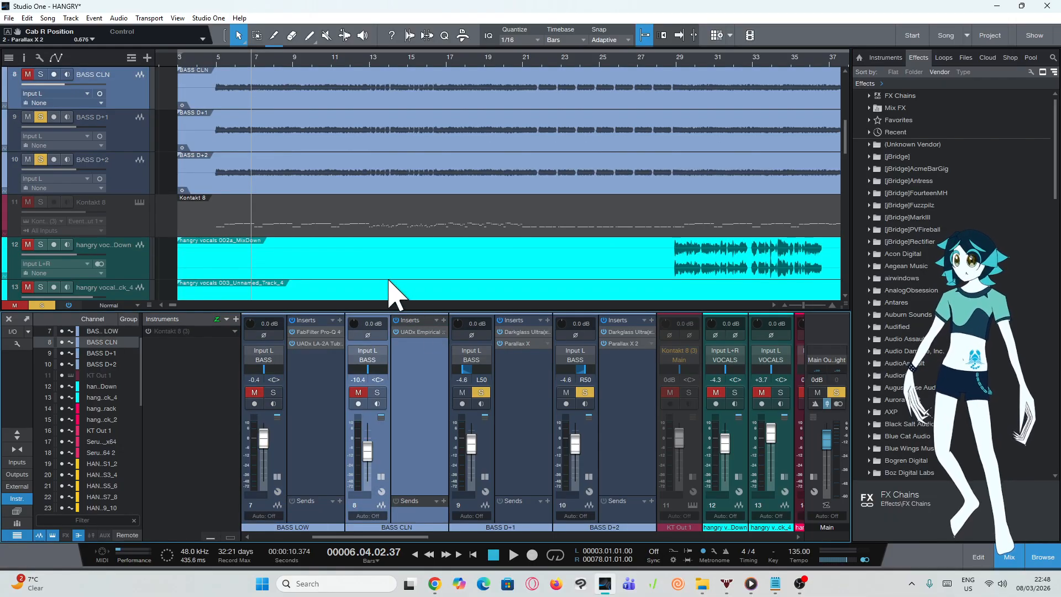
pyautogui.click(377, 393)
pyautogui.scroll(3, 354, 205)
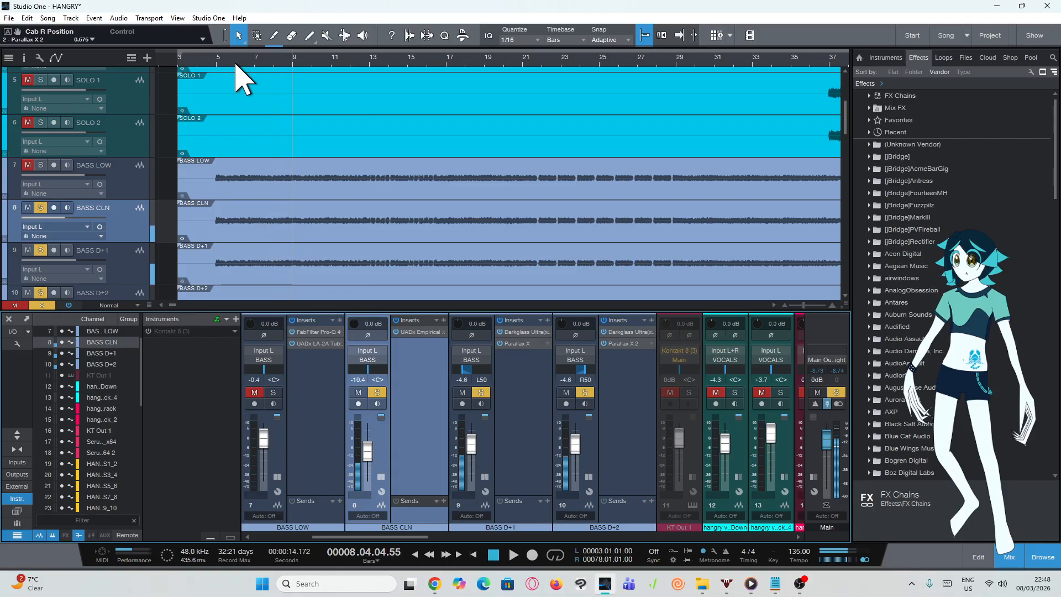
pyautogui.press('space')
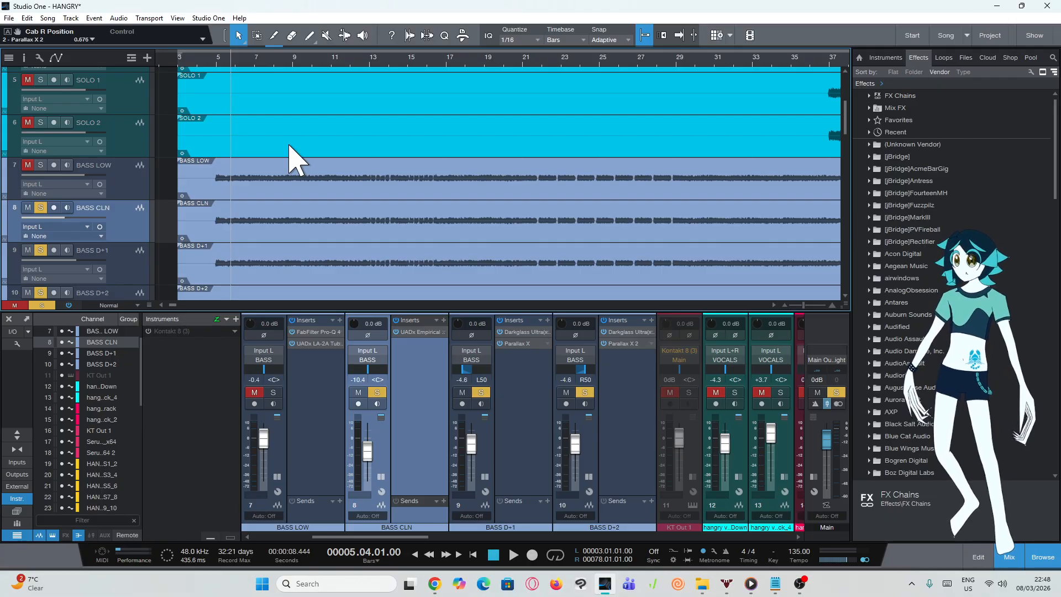
# Solo BASS LOW as well and play all four bass layers together from bar 5
pyautogui.click(273, 392)
pyautogui.press('space')
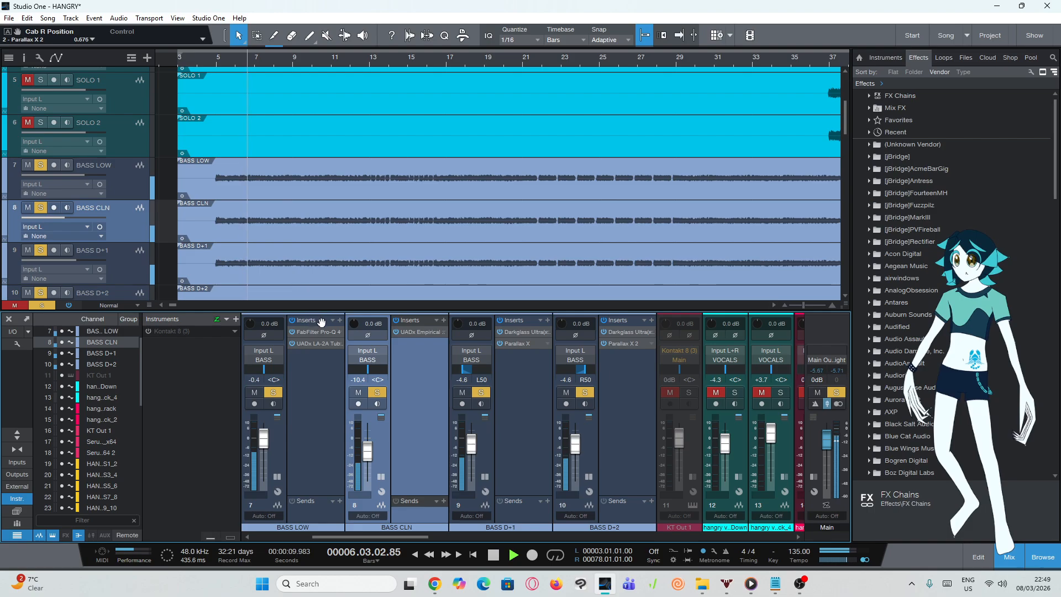
pyautogui.click(229, 62)
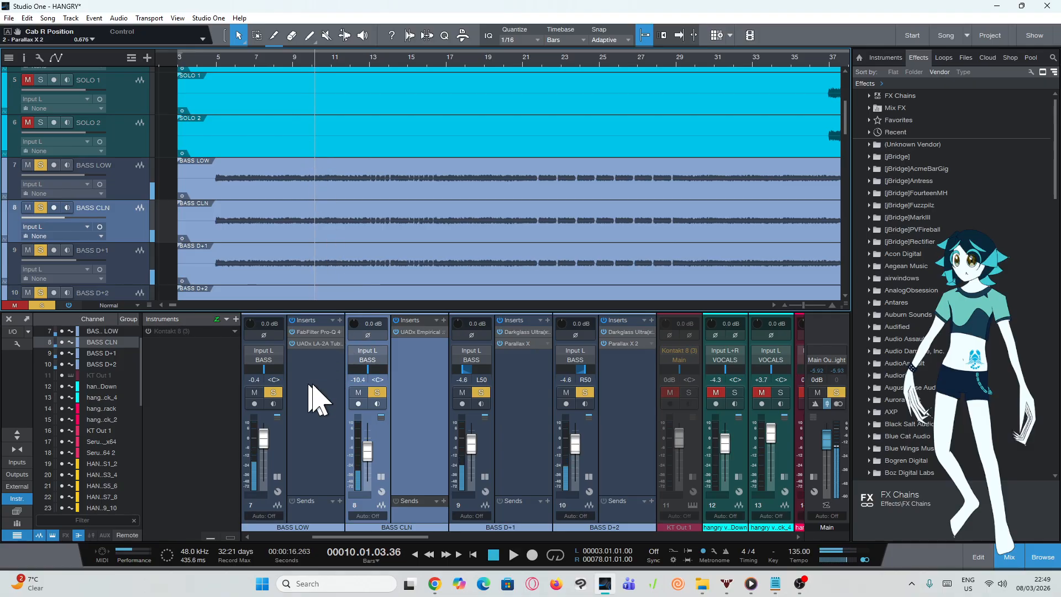
# Select the BASS LOW, BASS CLN, BASS D+1 and BASS D+2 tracks and transform them to rendered audio
pyautogui.click(143, 191)
pyautogui.scroll(-3, 141, 194)
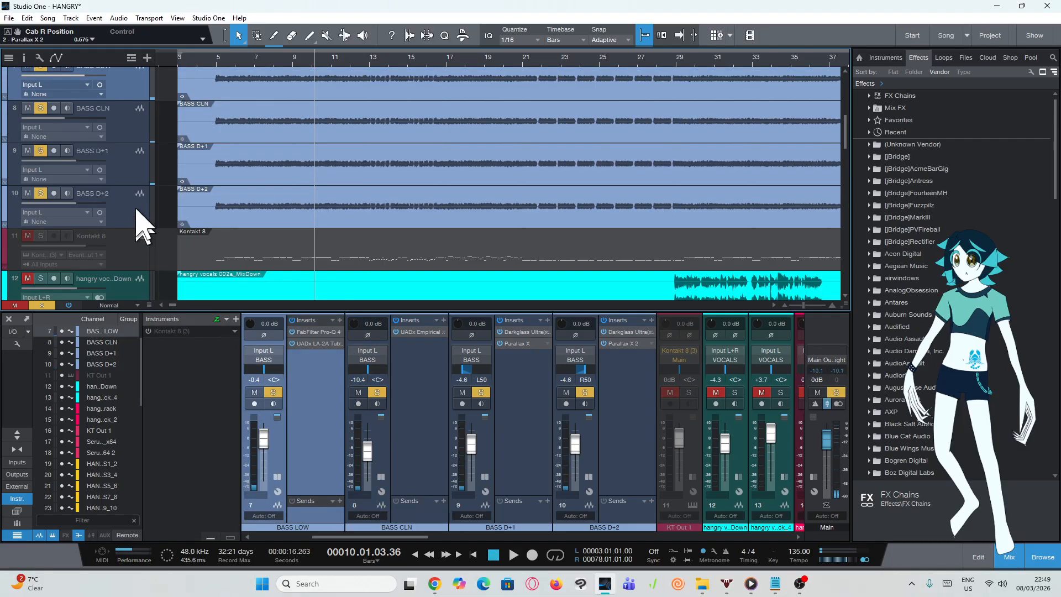
pyautogui.click(136, 206)
pyautogui.scroll(1, 138, 203)
pyautogui.keyDown('shift'); pyautogui.click(134, 201); pyautogui.keyUp('shift')
pyautogui.keyDown('shift'); pyautogui.click(136, 166); pyautogui.keyUp('shift')
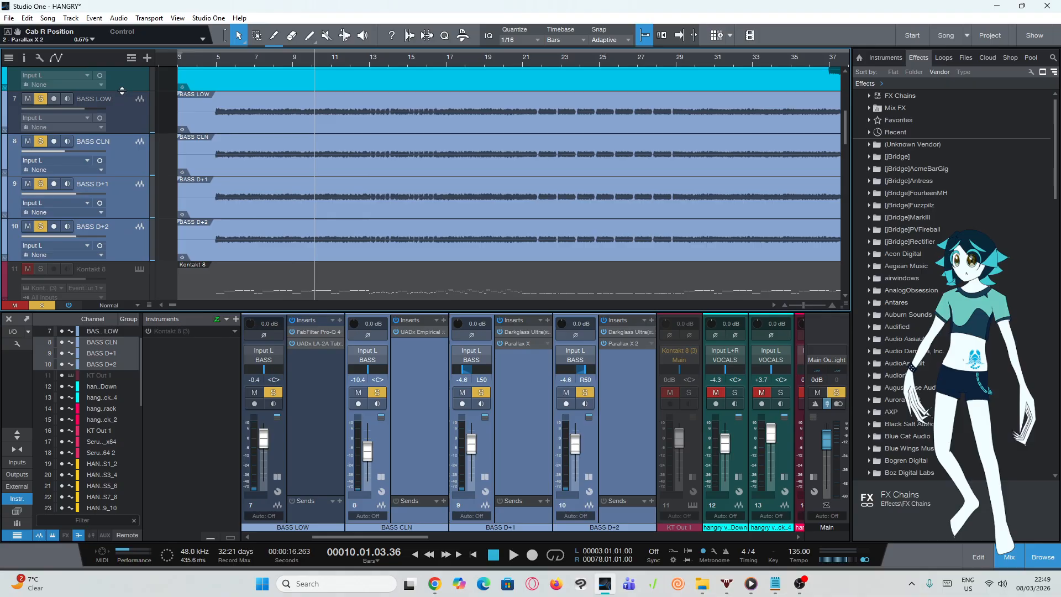
pyautogui.keyDown('shift'); pyautogui.click(127, 126); pyautogui.keyUp('shift')
pyautogui.rightClick(122, 116)
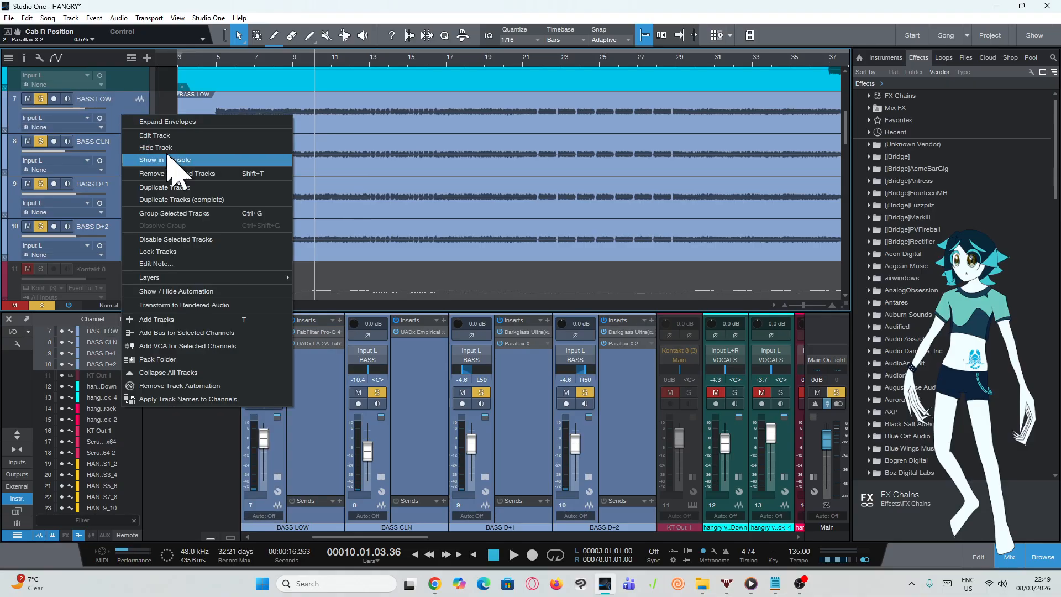
pyautogui.click(252, 303)
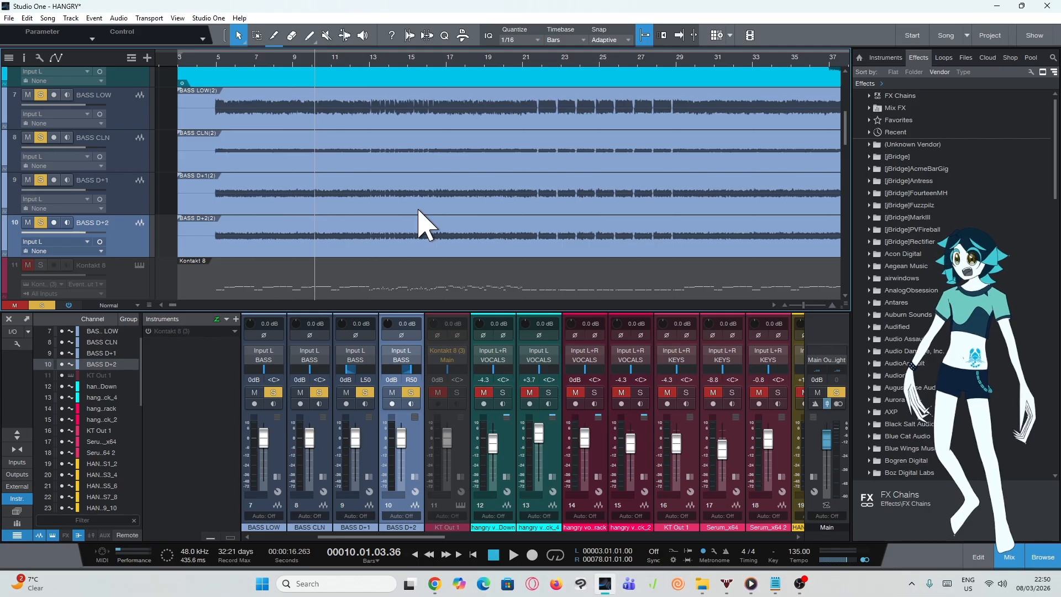
# Examine the rendered bass tracks in the arrangement and look through the song's audio files in the Pool
pyautogui.scroll(-5, 422, 225)
pyautogui.scroll(5, 423, 225)
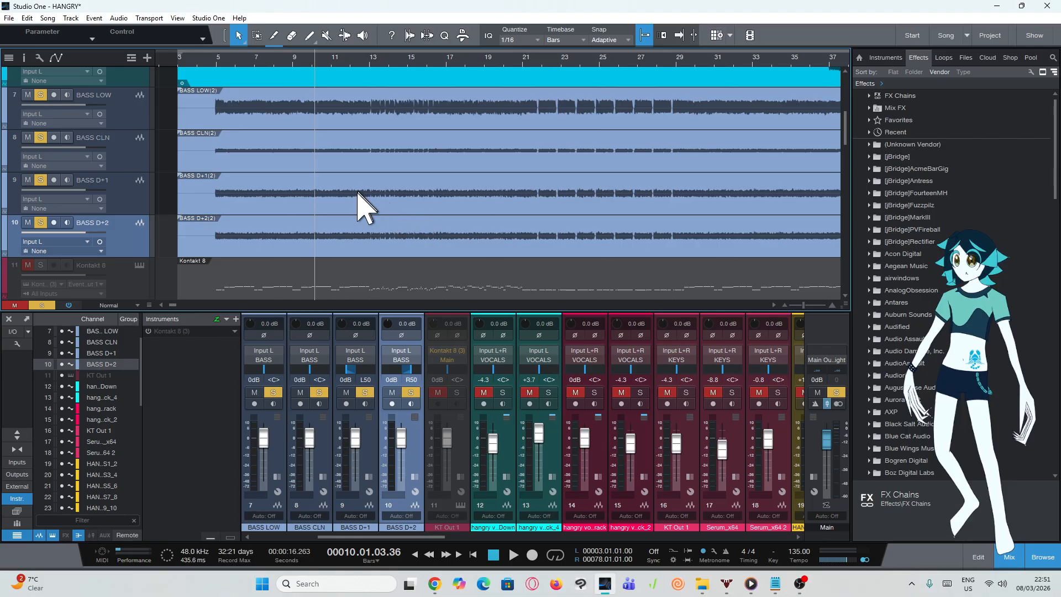
pyautogui.scroll(-1, 357, 202)
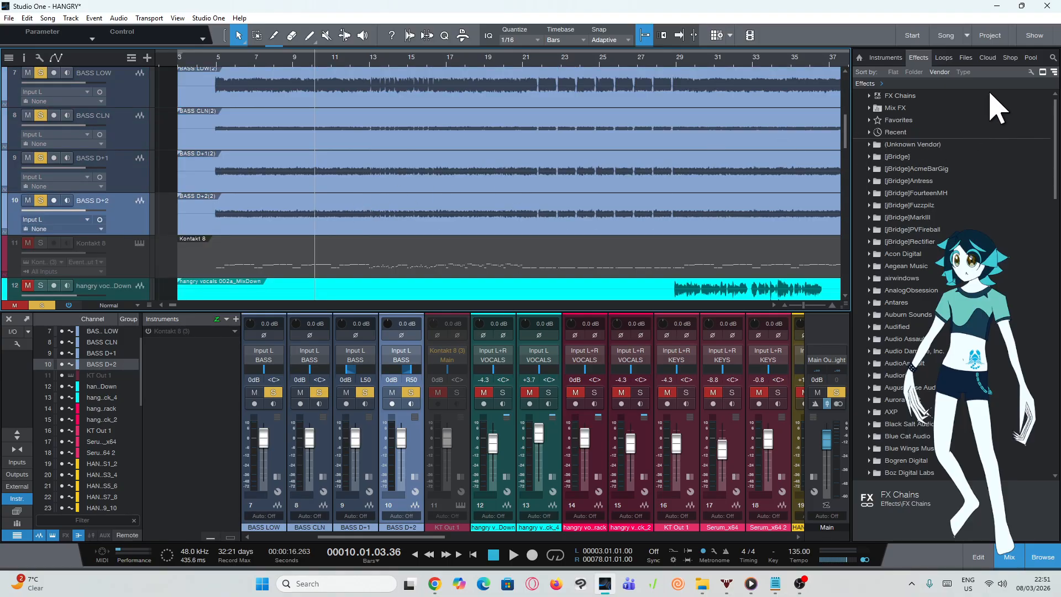
pyautogui.click(1031, 57)
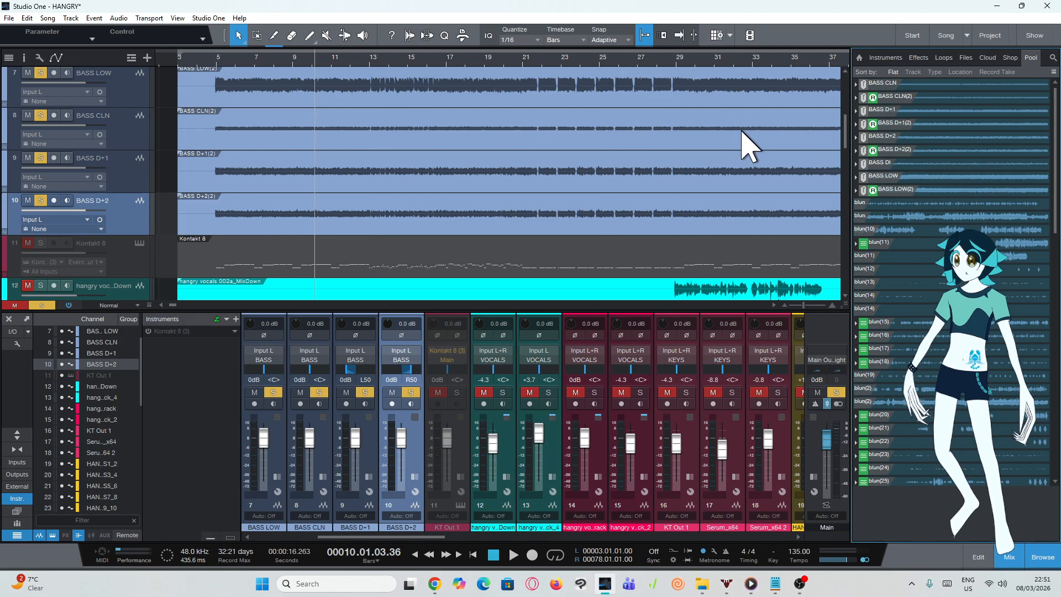
pyautogui.scroll(-15, 884, 326)
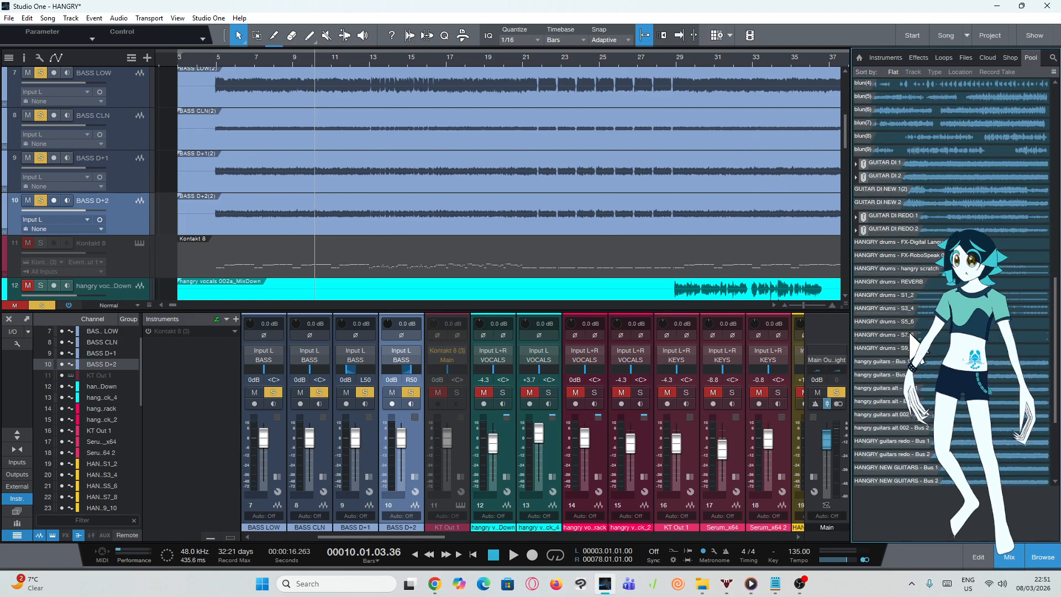
pyautogui.scroll(15, 912, 342)
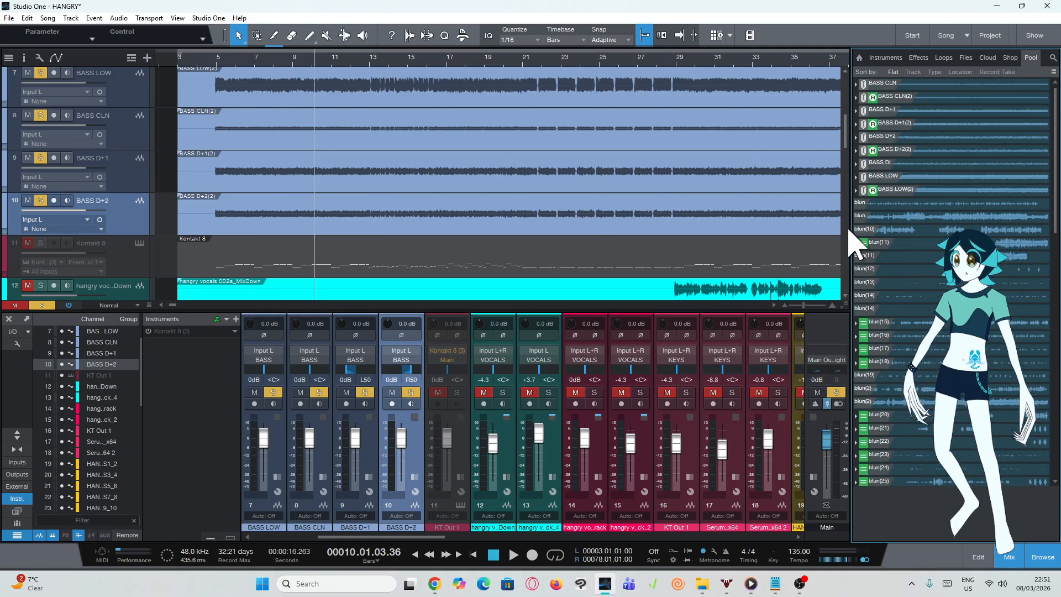
pyautogui.scroll(4, 580, 237)
pyautogui.scroll(-4, 535, 227)
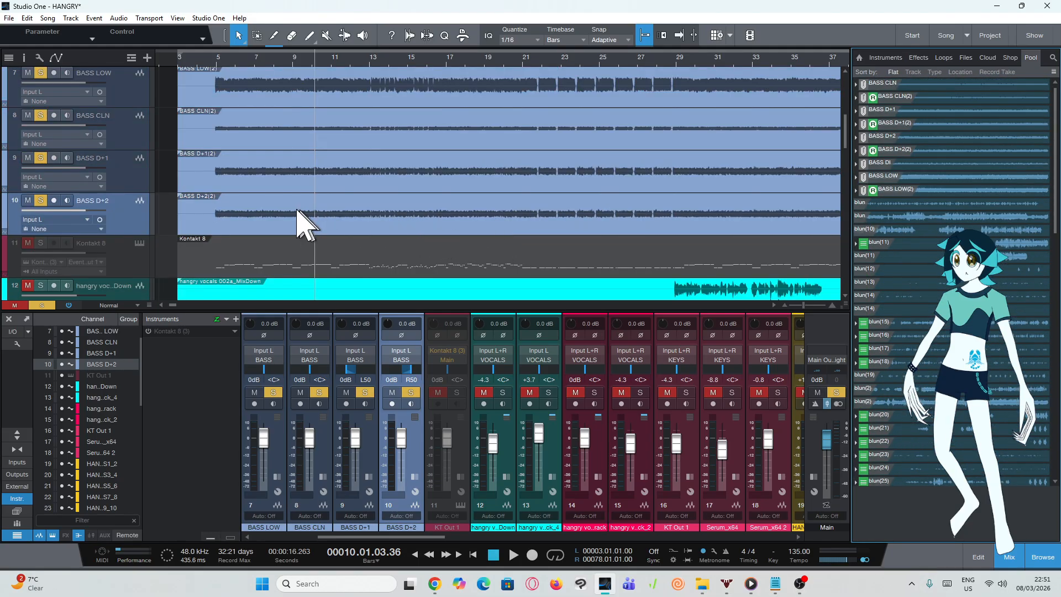
# Turn off solo on the BASS D+2, BASS D+1, BASS CLN and BASS LOW tracks
pyautogui.click(40, 200)
pyautogui.click(41, 158)
pyautogui.click(40, 115)
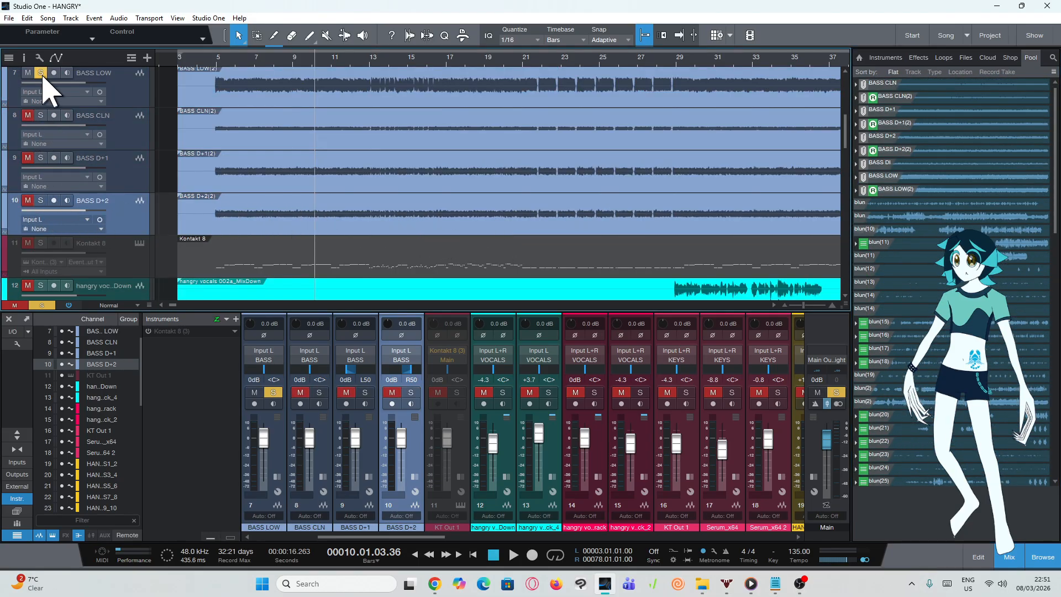
pyautogui.click(40, 72)
# Show the whole song length in the arrangement and briefly play the full mix from bar 10
pyautogui.scroll(6, 221, 144)
pyautogui.scroll(-4, 301, 185)
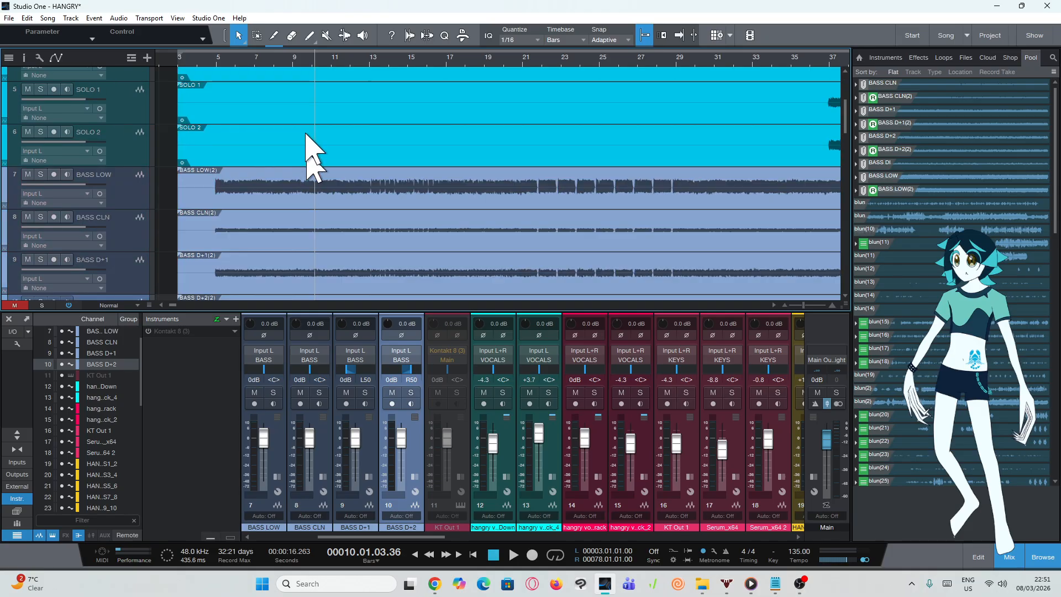
pyautogui.press('w')
pyautogui.press('w')
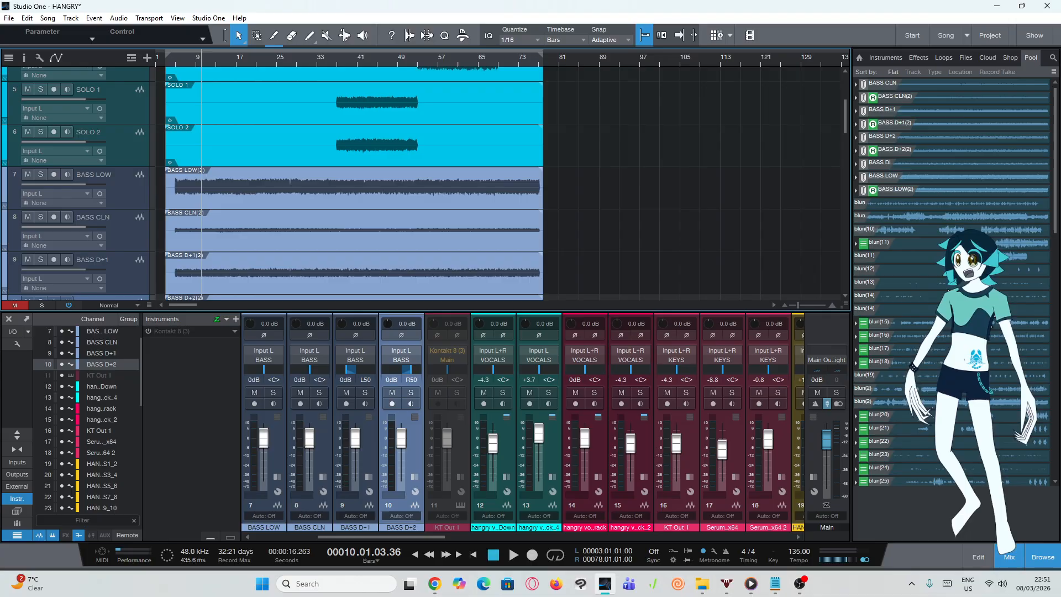
pyautogui.press('space')
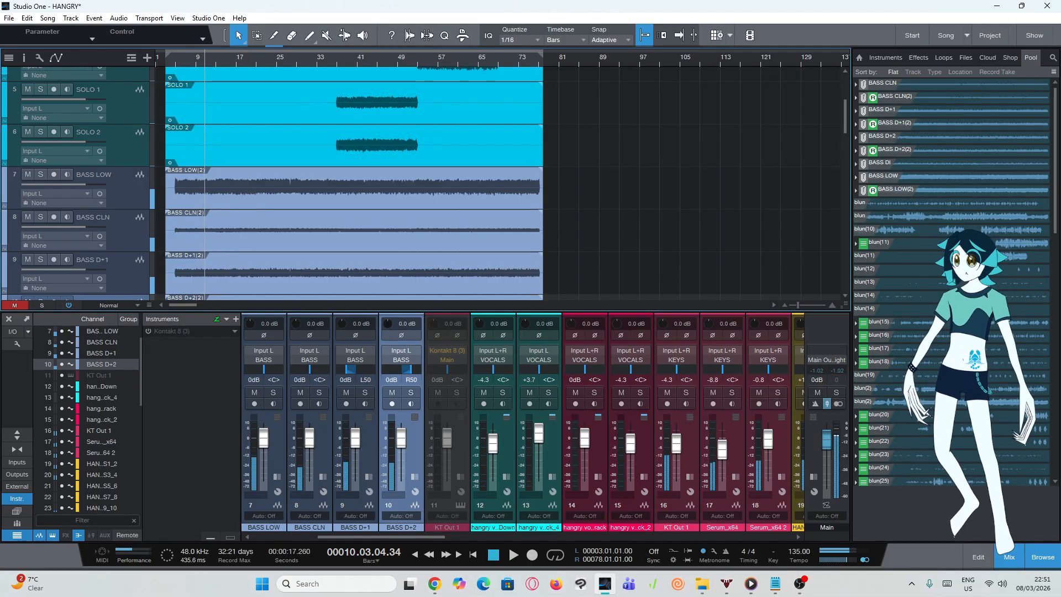
# Place the playhead at bar 36, bring the guitar and solo tracks into view, and return the browser to the effects list
pyautogui.click(334, 57)
pyautogui.scroll(5, 334, 66)
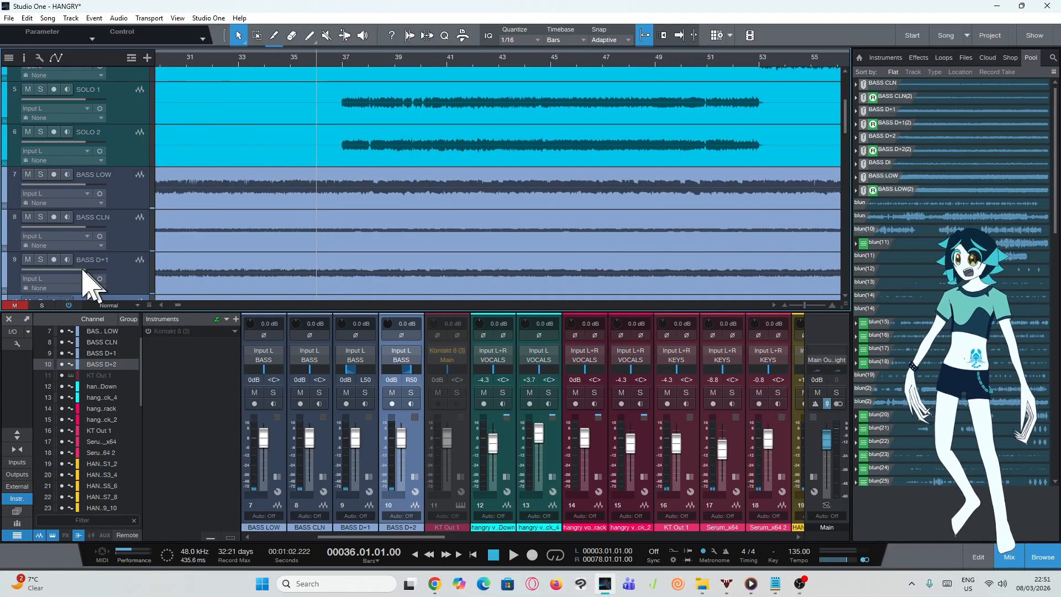
pyautogui.scroll(3, 266, 227)
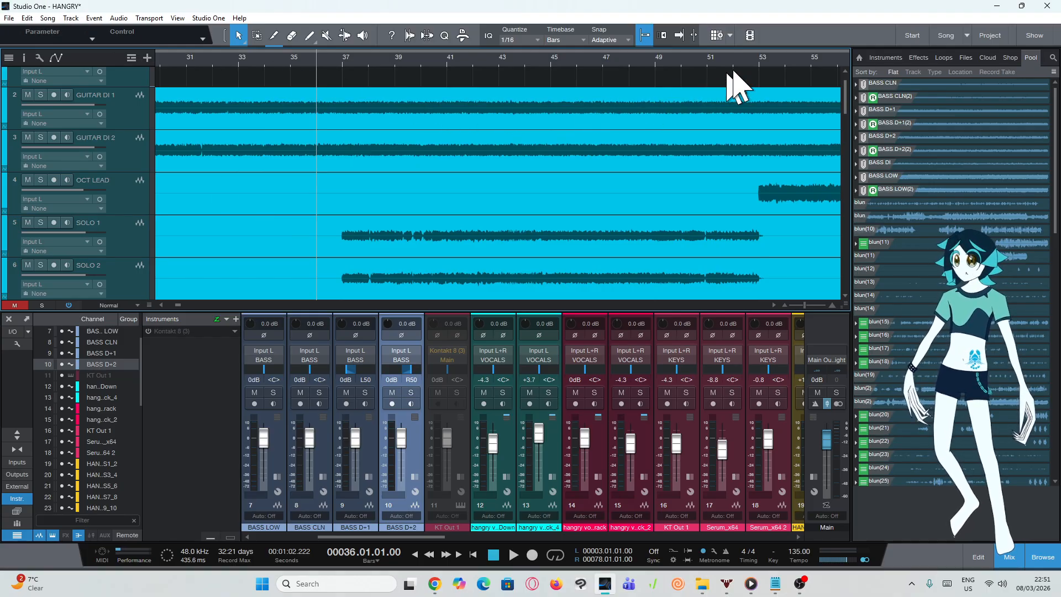
pyautogui.click(918, 57)
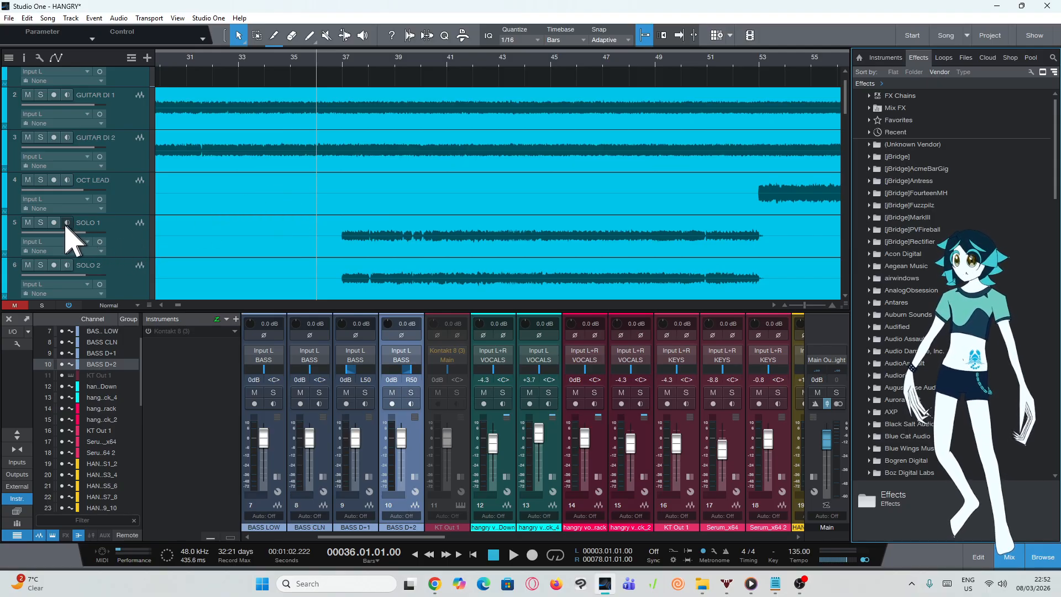
# Solo the SOLO 1 and SOLO 2 tracks, play them from bar 36, and stop playback
pyautogui.click(41, 222)
pyautogui.click(40, 265)
pyautogui.press('space')
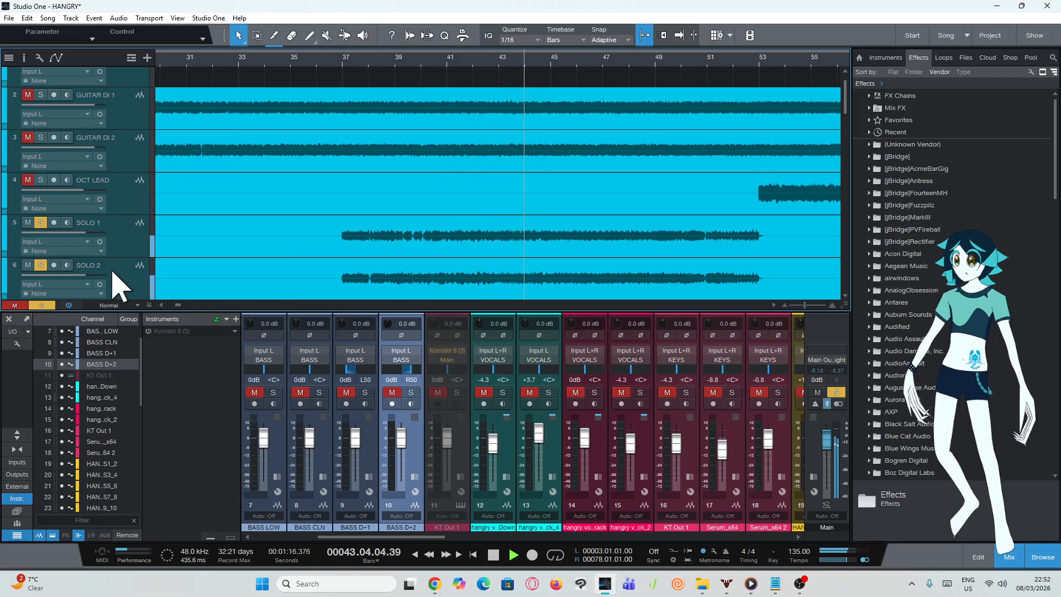
pyautogui.press('space')
# Clear the solos on SOLO 2 and SOLO 1 and place the playhead in bar 53, near the start of OCT LEAD
pyautogui.click(28, 265)
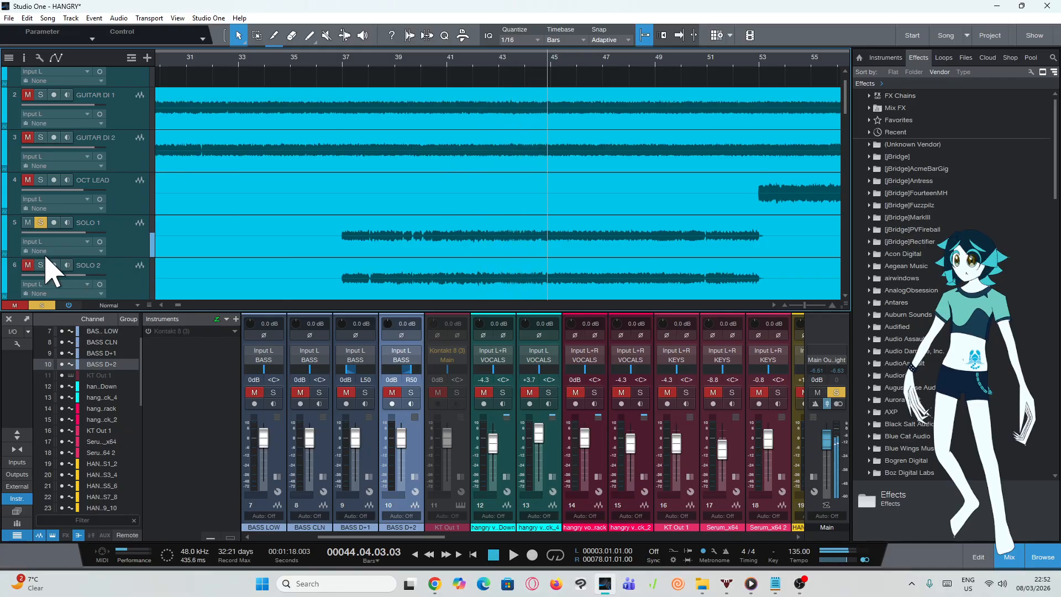
pyautogui.click(40, 222)
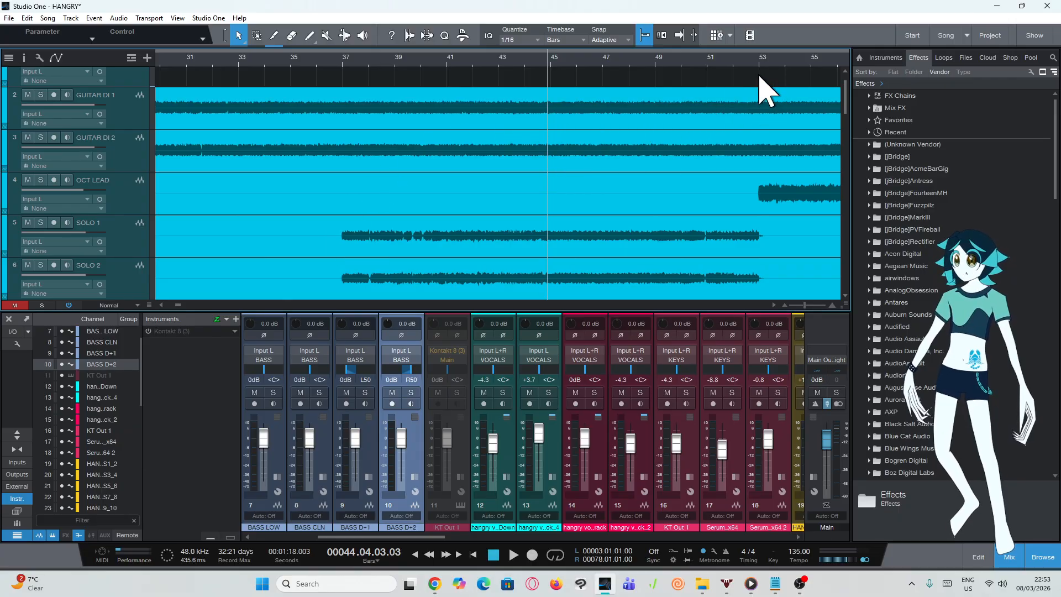
pyautogui.click(779, 69)
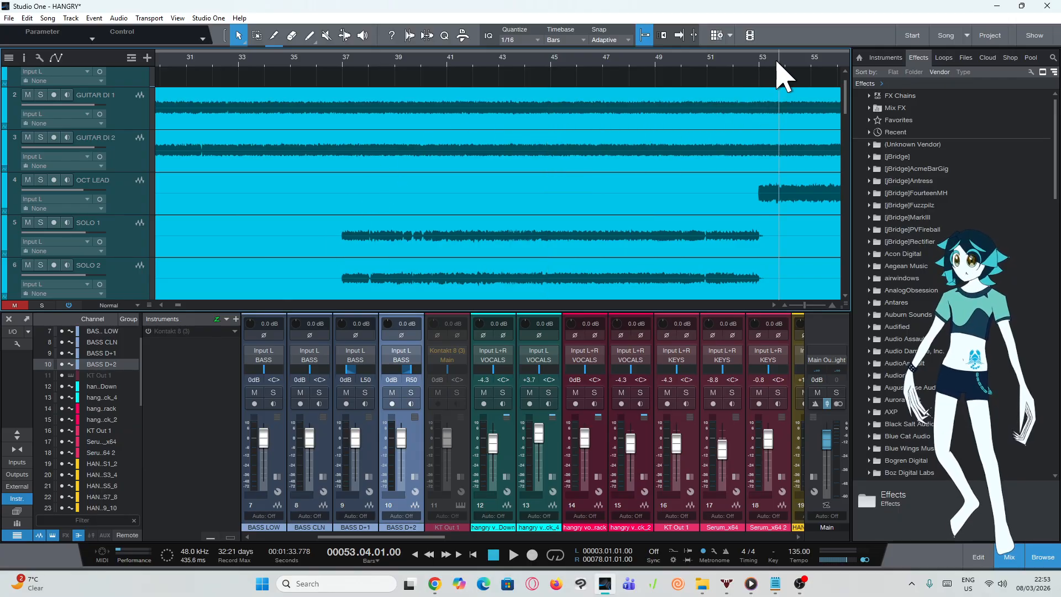
# Solo the OCT LEAD track, play it from its start at bar 53, stop playback and clear its solo
pyautogui.click(40, 180)
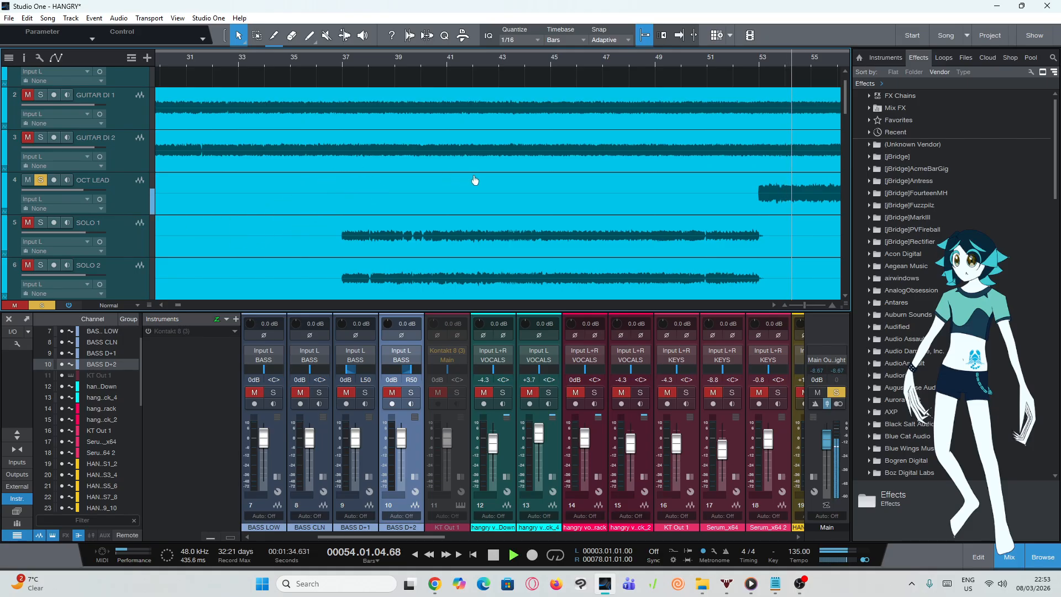
pyautogui.click(760, 77)
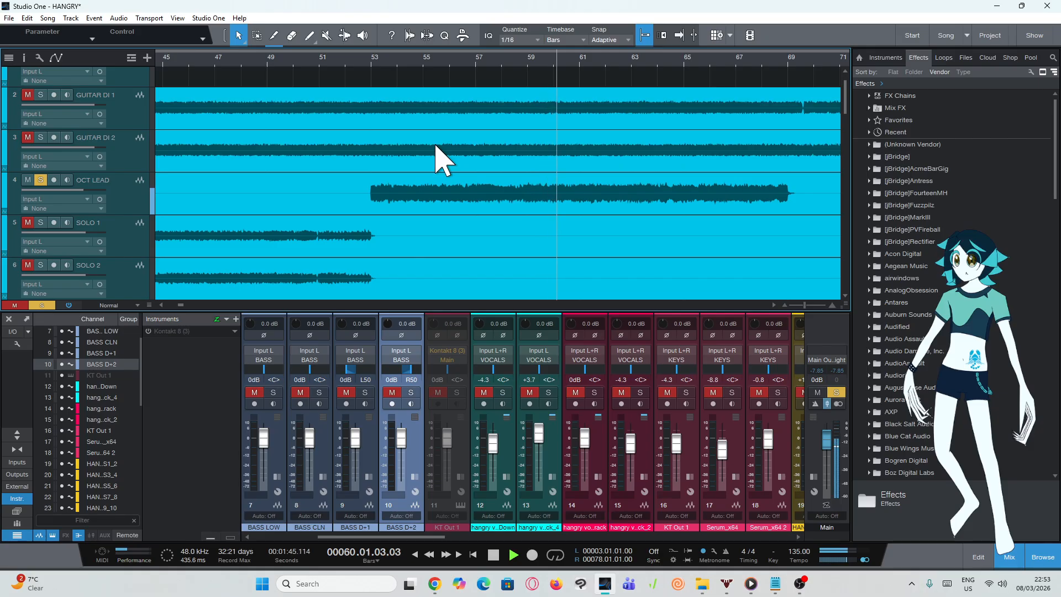
pyautogui.press('space')
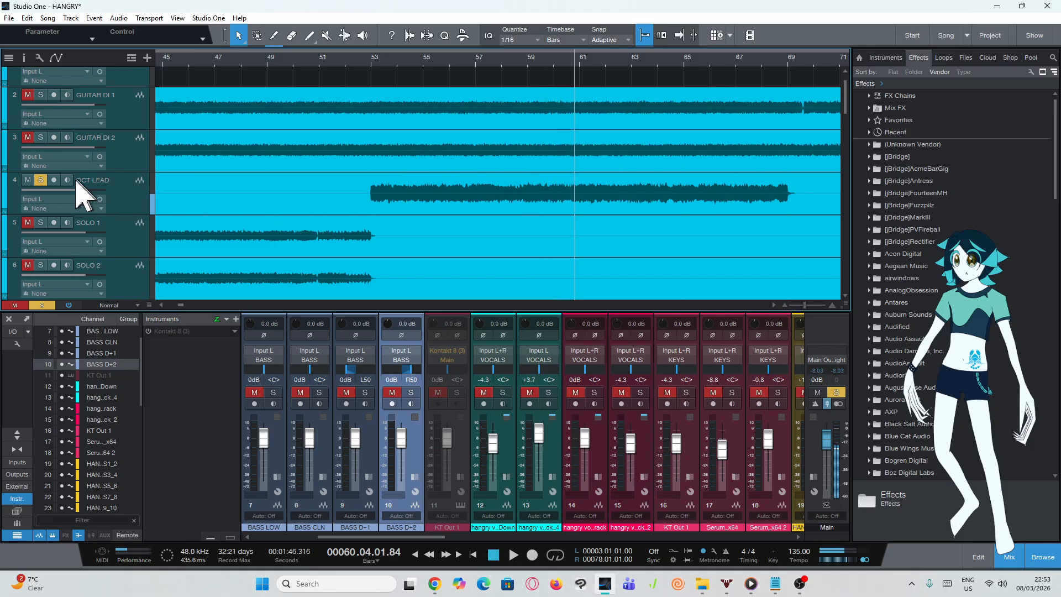
pyautogui.click(41, 181)
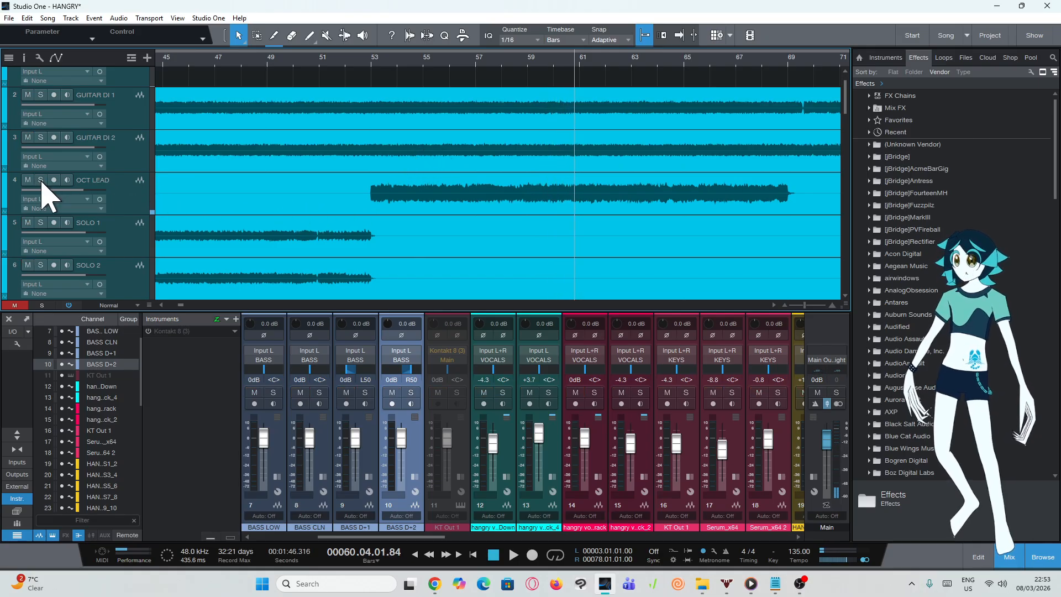
# Solo GUITAR DI 1 and GUITAR DI 2, play them from bar 5, stop playback and clear both solos
pyautogui.click(41, 137)
pyautogui.click(40, 94)
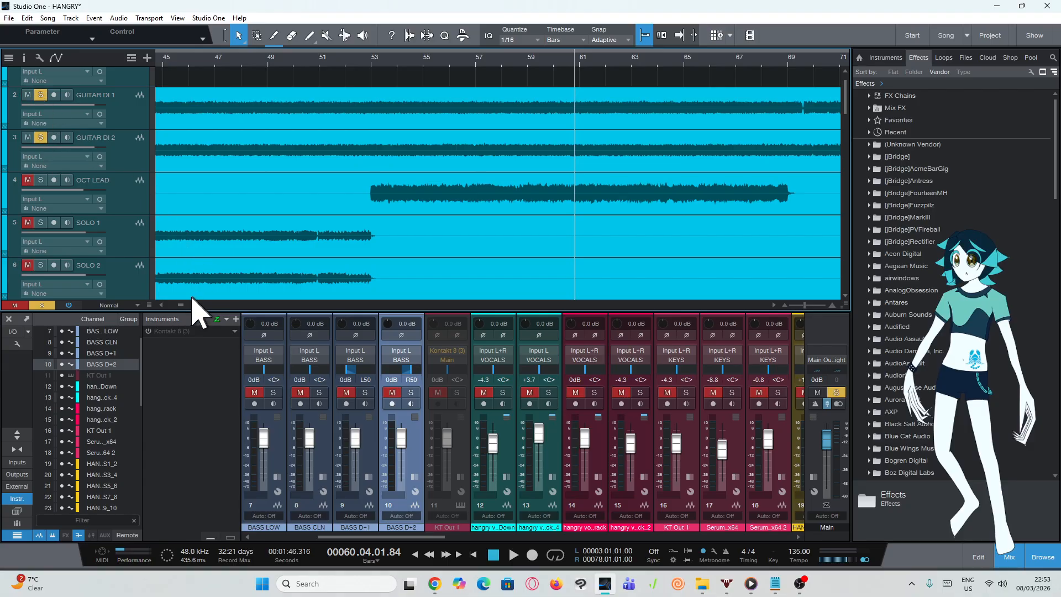
pyautogui.moveTo(182, 305); pyautogui.dragTo(171, 307)
pyautogui.click(260, 64)
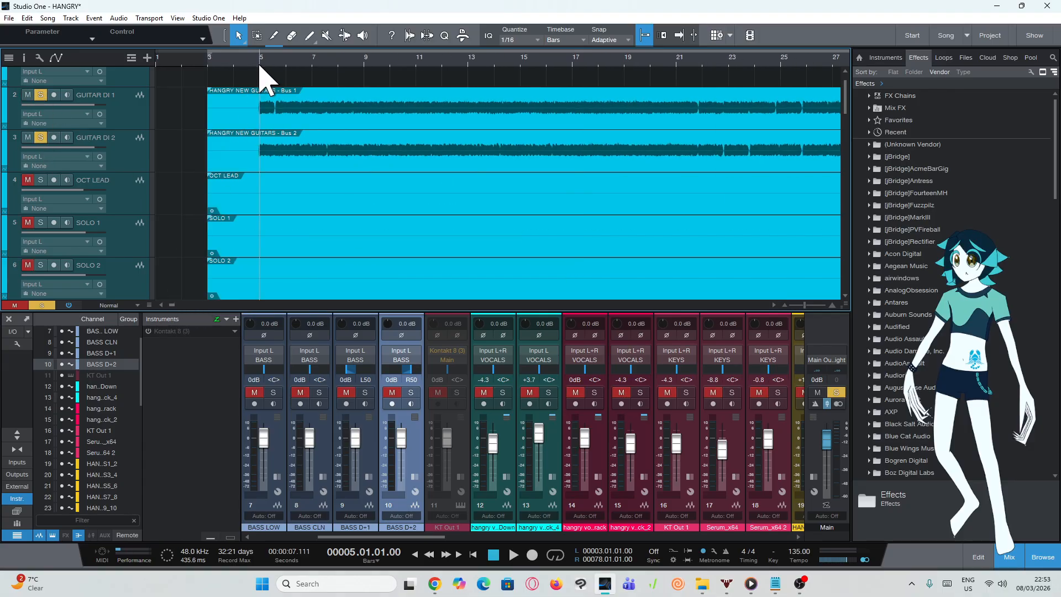
pyautogui.press('space')
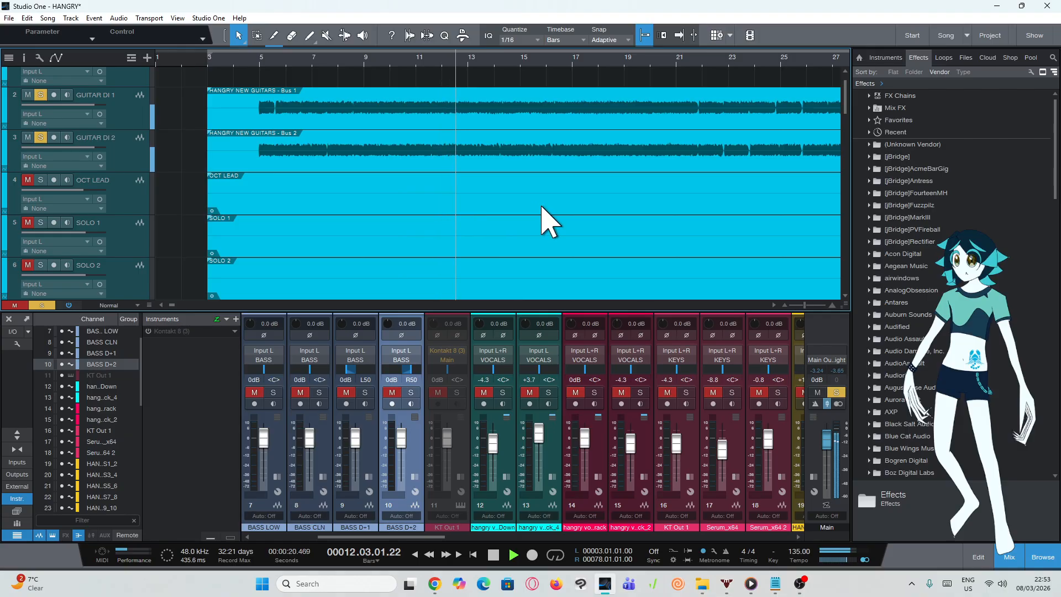
pyautogui.press('space')
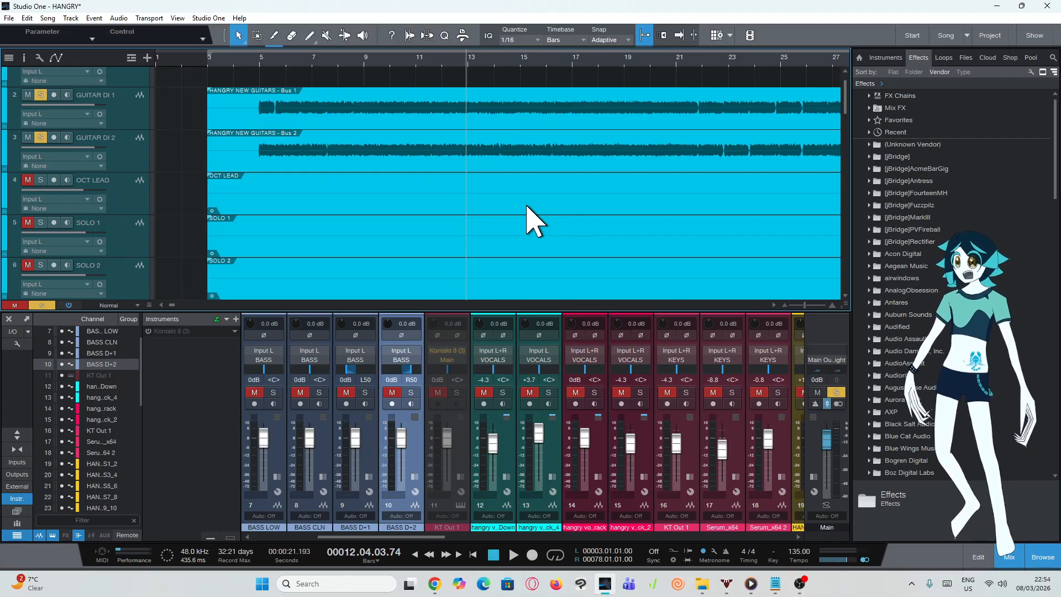
pyautogui.click(42, 137)
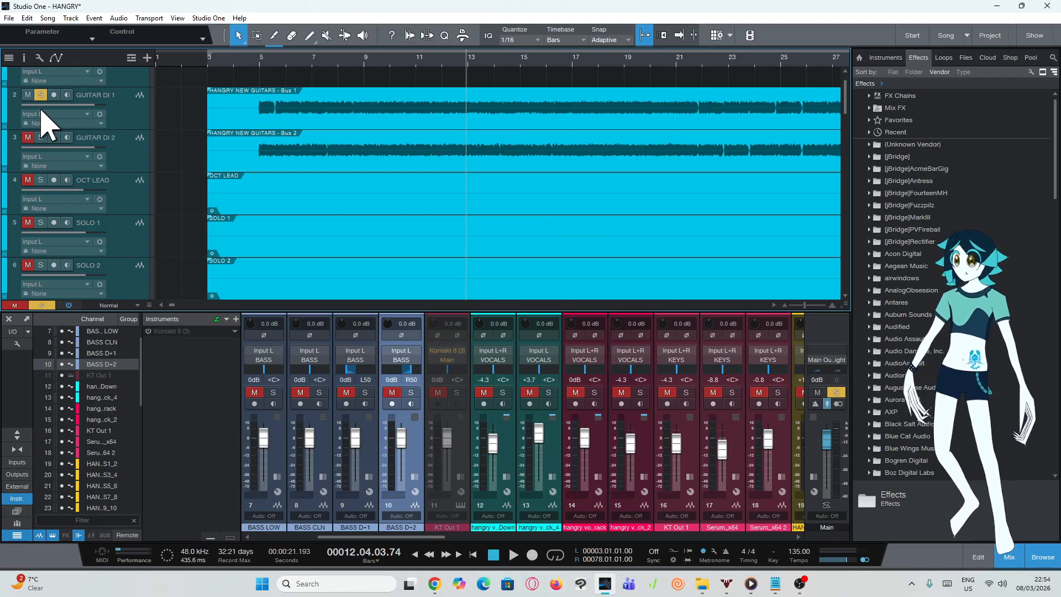
pyautogui.click(42, 96)
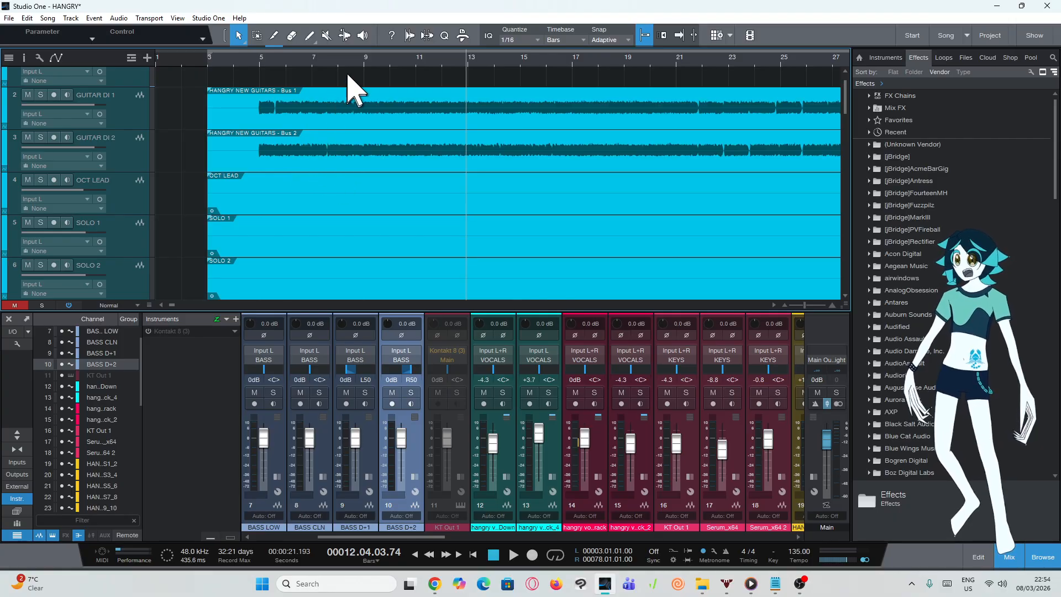
# Solo the KT Out 1 and Serum_x64 2 keys tracks and play them together from bar 5
pyautogui.scroll(-4, 348, 66)
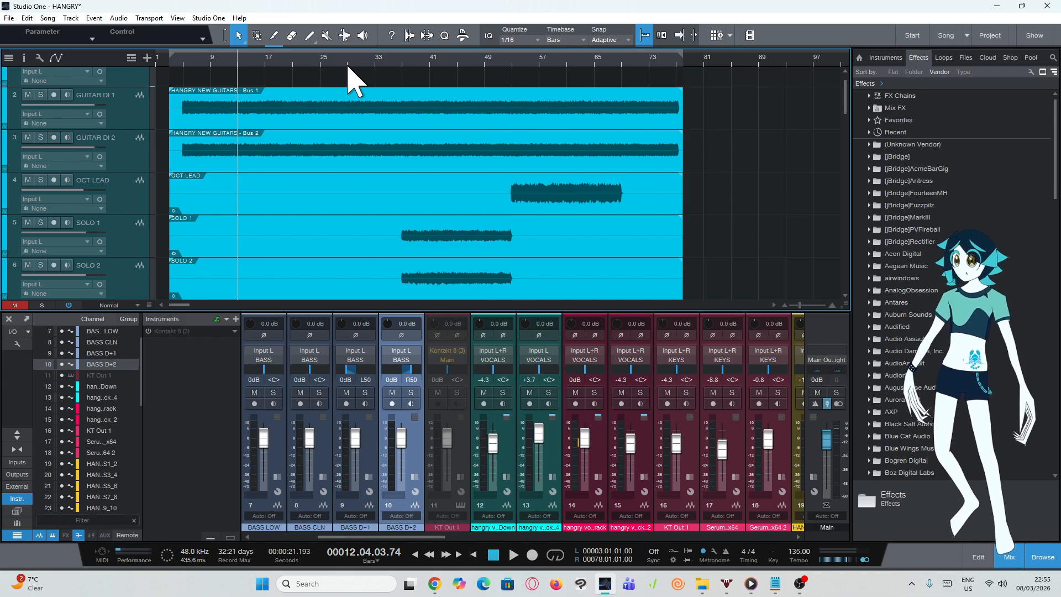
pyautogui.scroll(-10, 367, 162)
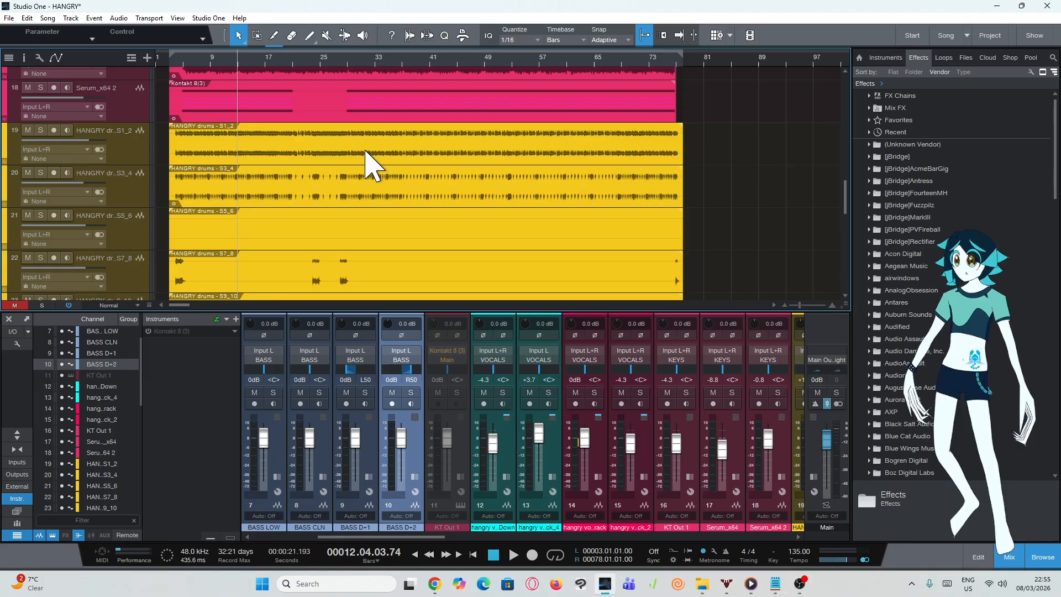
pyautogui.scroll(3, 365, 163)
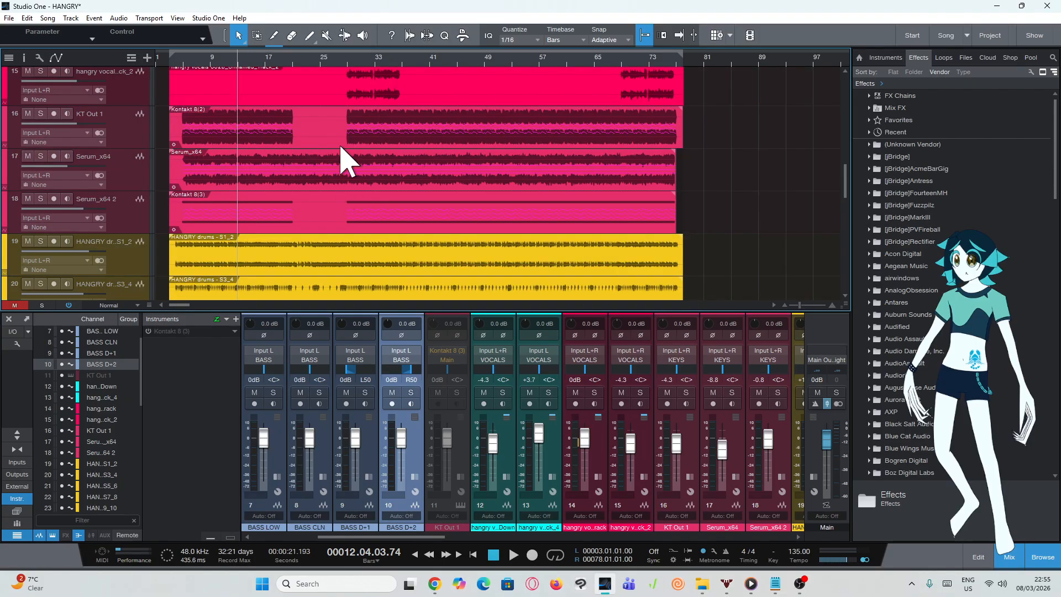
pyautogui.click(40, 113)
pyautogui.click(40, 199)
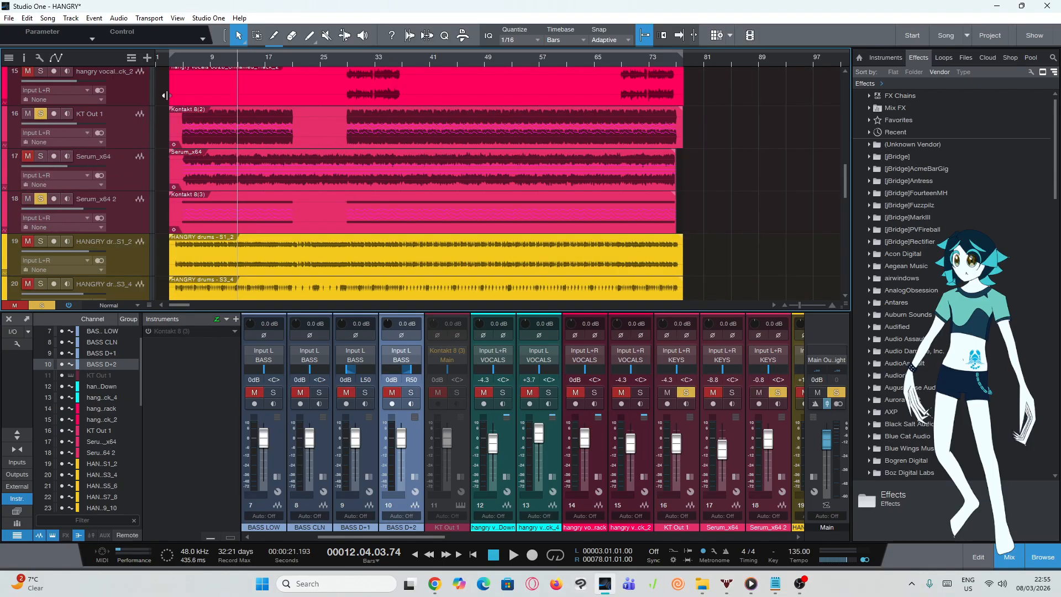
pyautogui.click(188, 59)
pyautogui.press('space')
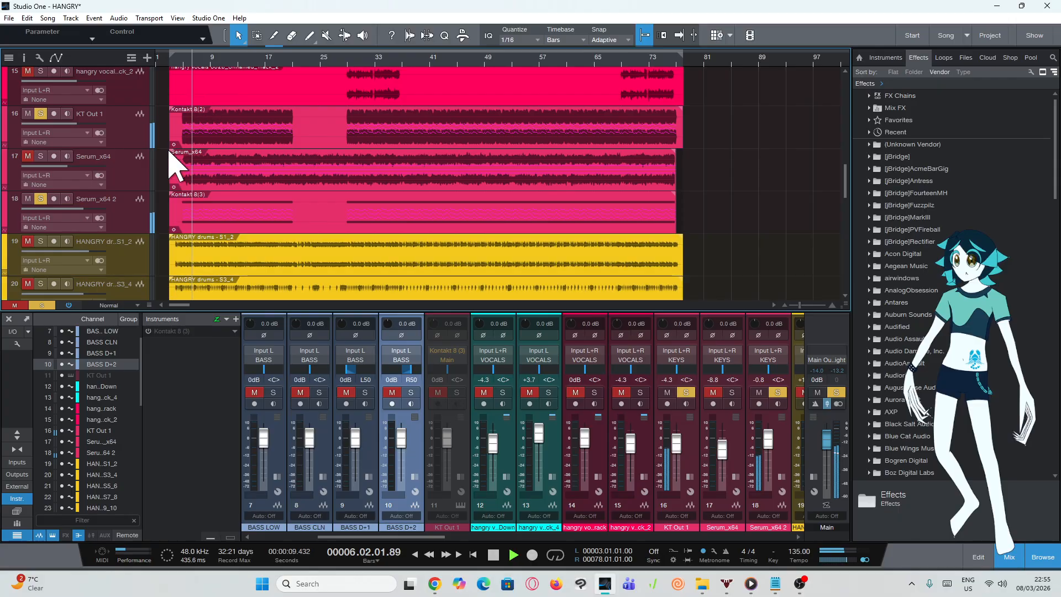
# Compare KT Out 1 and Serum_x64 2 by switching each one's solo off and on during playback, then stop and clear both solos
pyautogui.click(41, 200)
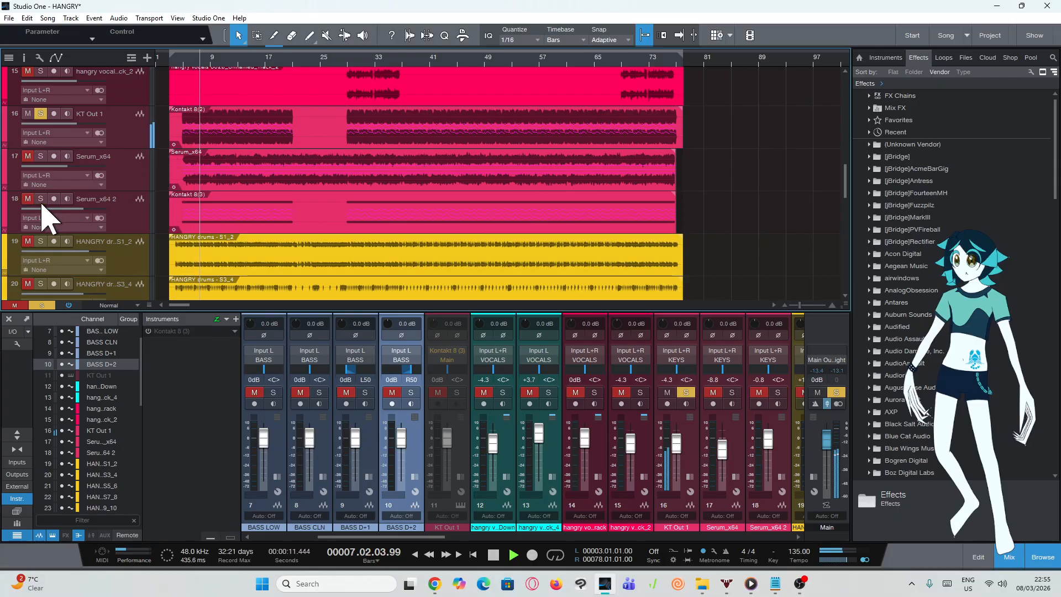
pyautogui.click(40, 199)
pyautogui.click(40, 114)
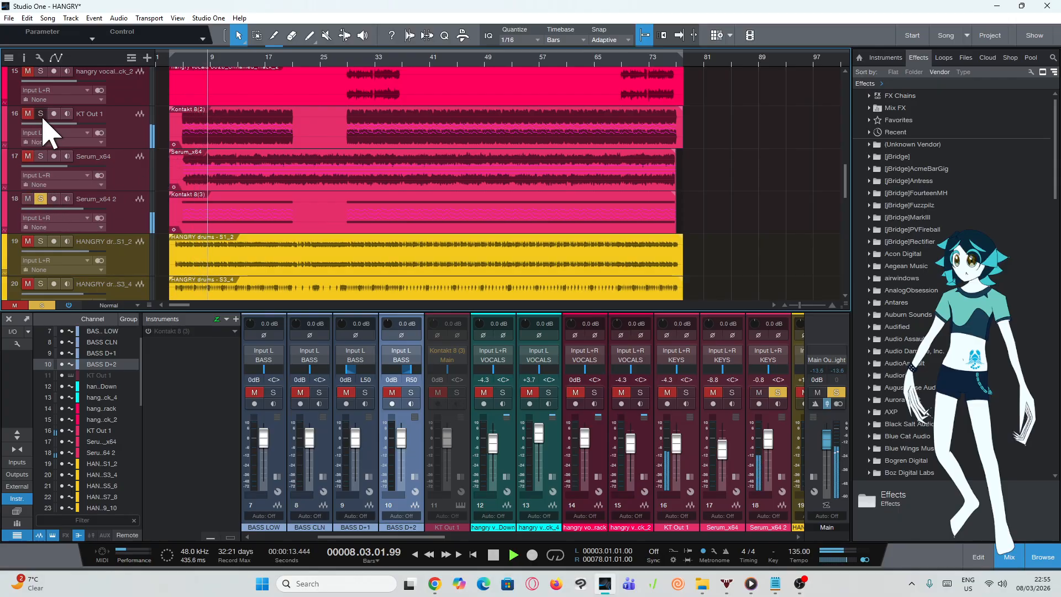
pyautogui.click(40, 114)
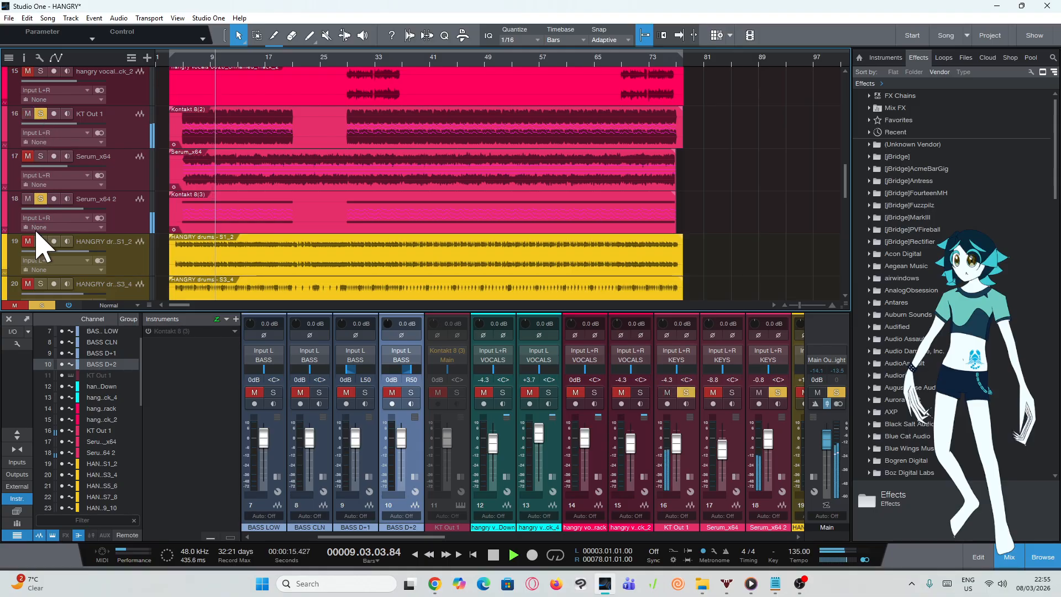
pyautogui.press('space')
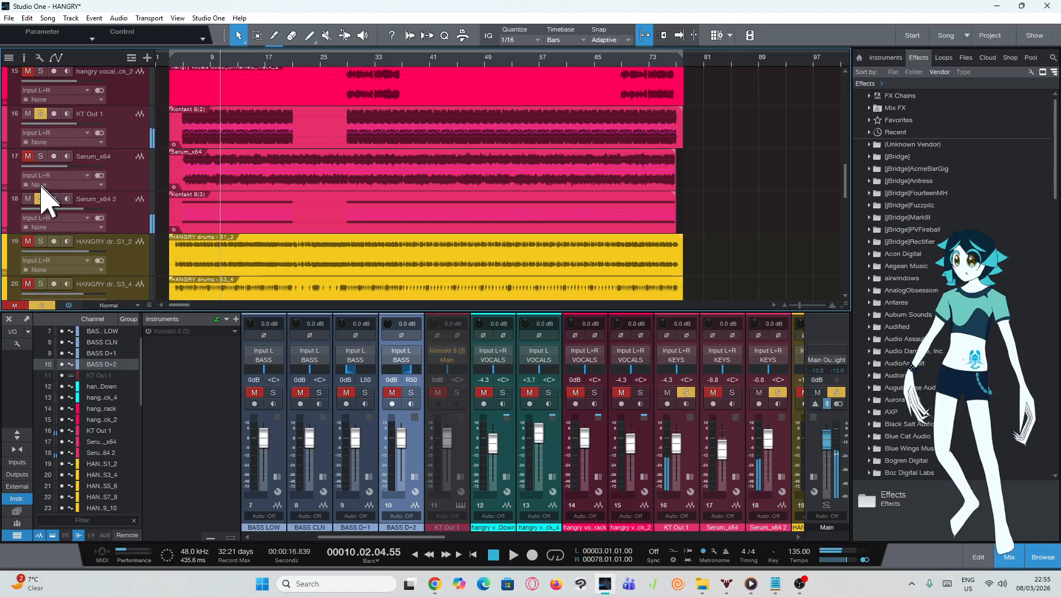
pyautogui.click(40, 199)
pyautogui.click(40, 114)
# Solo the Serum_x64 track, play it from about bar 5, clear its solo during playback and stop
pyautogui.click(41, 156)
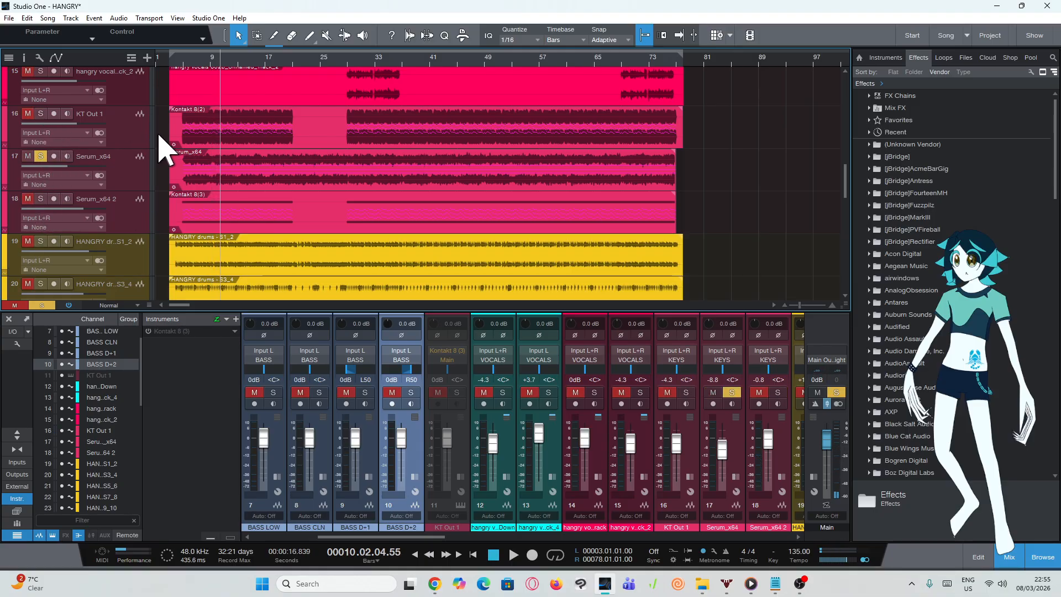
pyautogui.click(190, 63)
pyautogui.press('space')
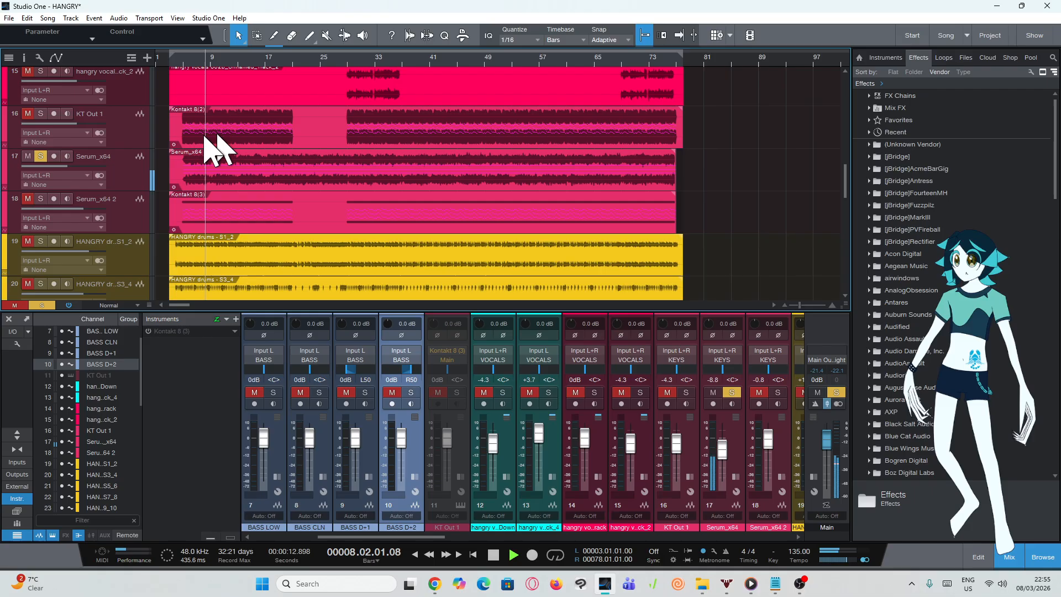
pyautogui.click(42, 158)
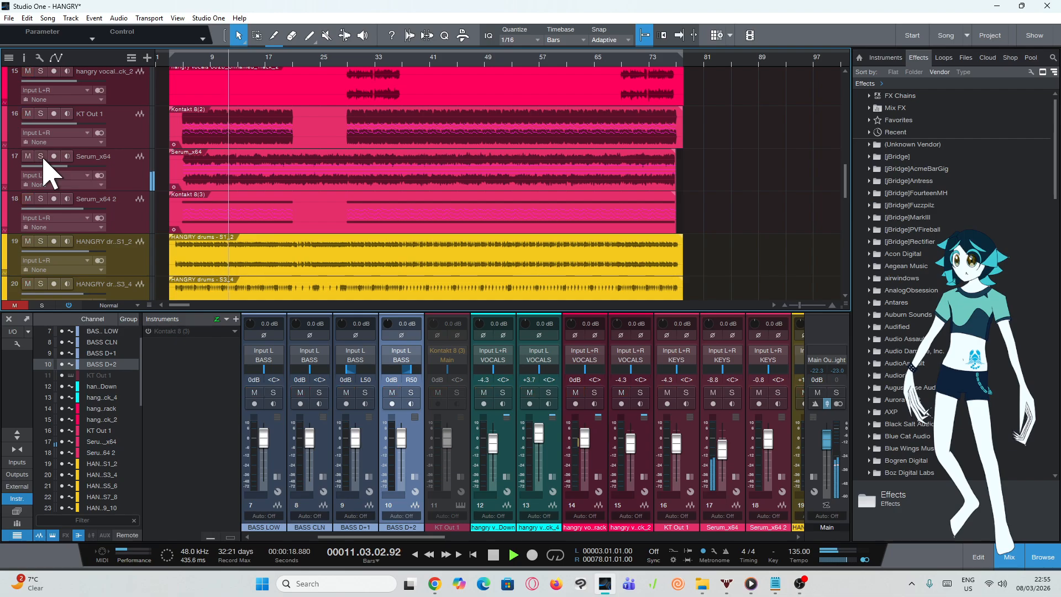
pyautogui.press('space')
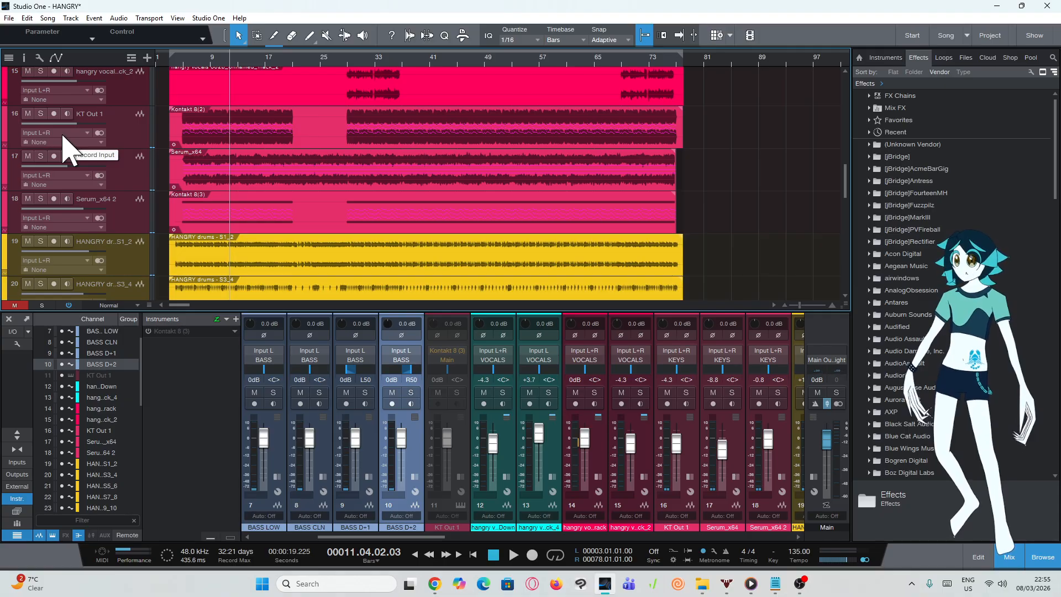
# Solo the four hangry vocals tracks, numbers 12 to 15
pyautogui.scroll(4, 183, 158)
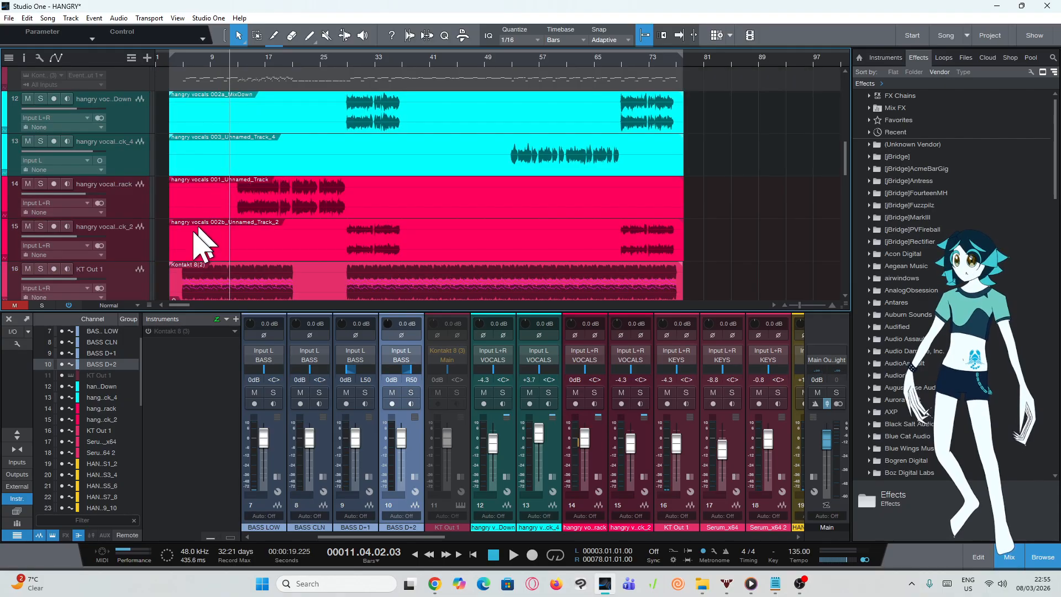
pyautogui.click(41, 226)
pyautogui.click(41, 184)
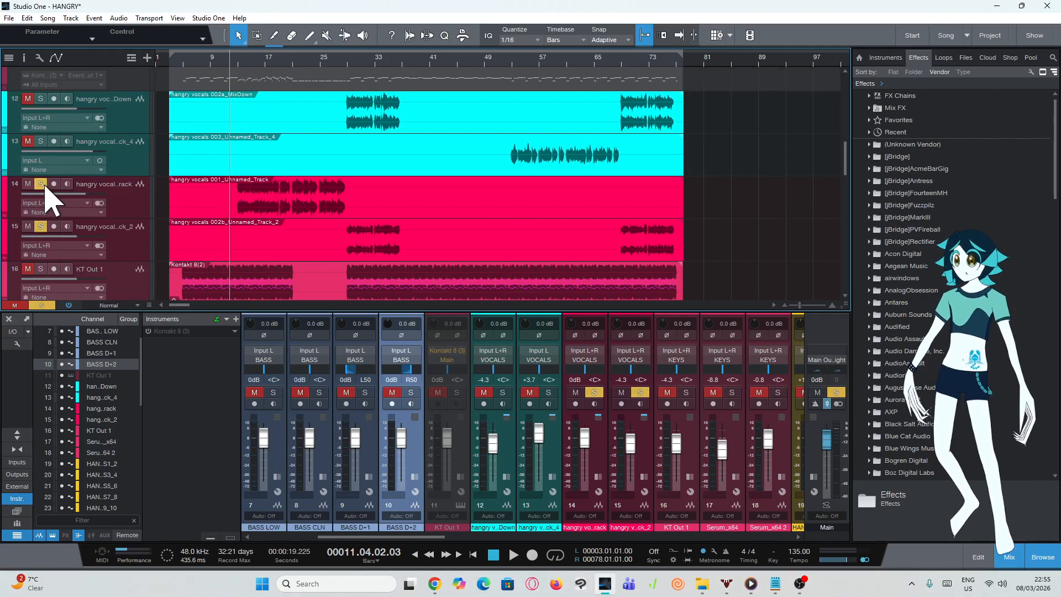
pyautogui.click(40, 141)
pyautogui.click(40, 98)
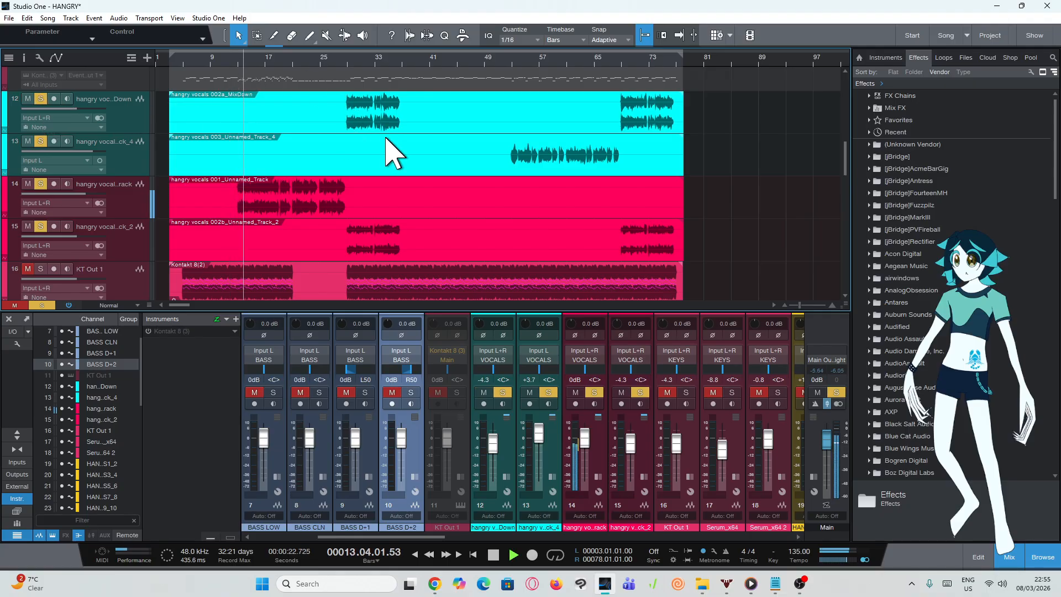
# Listen to the soloed vocals from bar 29, bar 53 and about bar 69, and stop playback
pyautogui.click(348, 77)
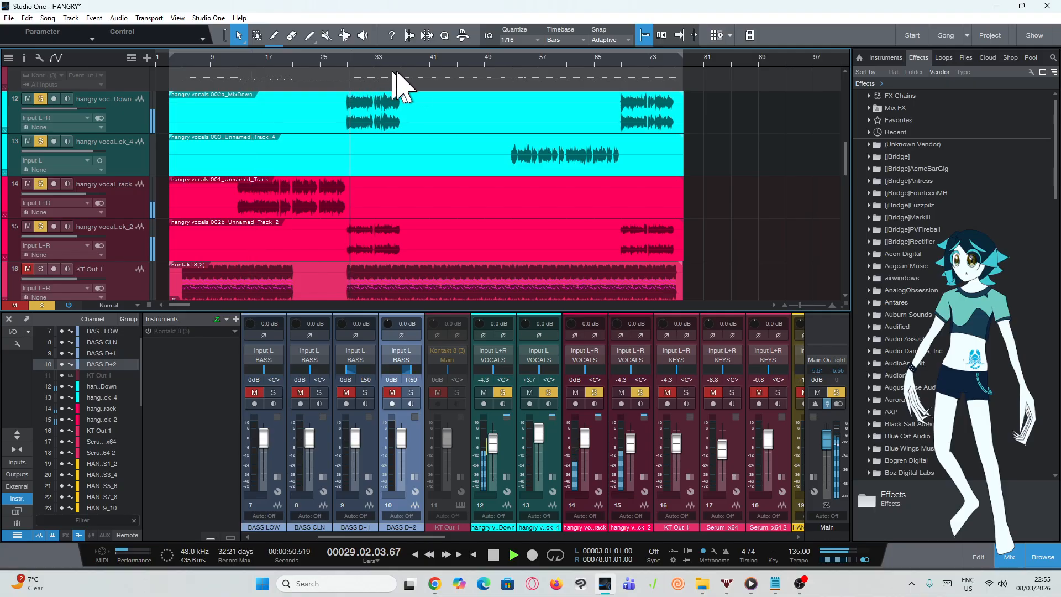
pyautogui.click(511, 77)
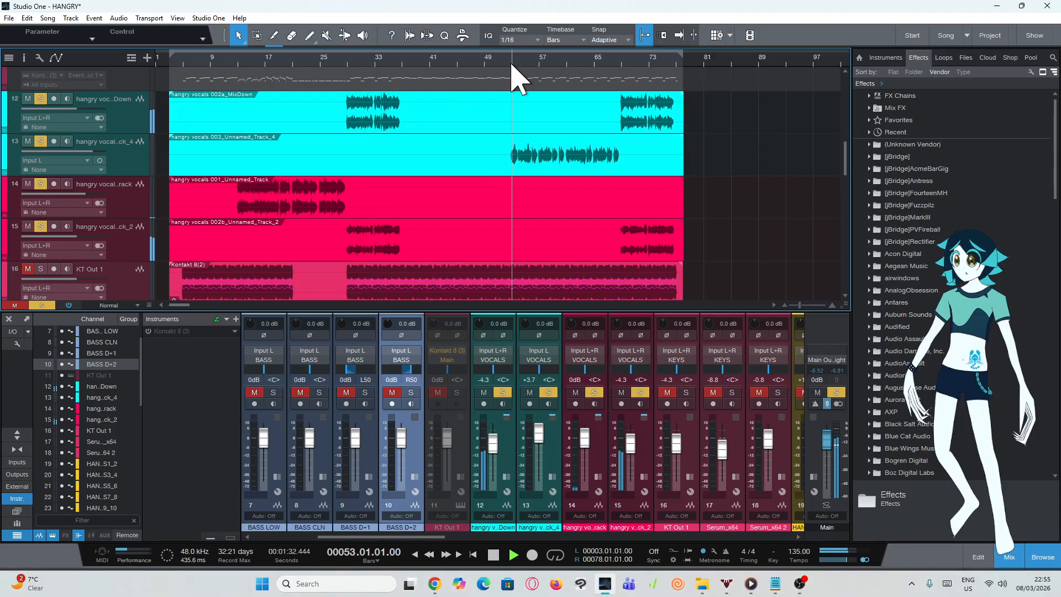
pyautogui.click(623, 77)
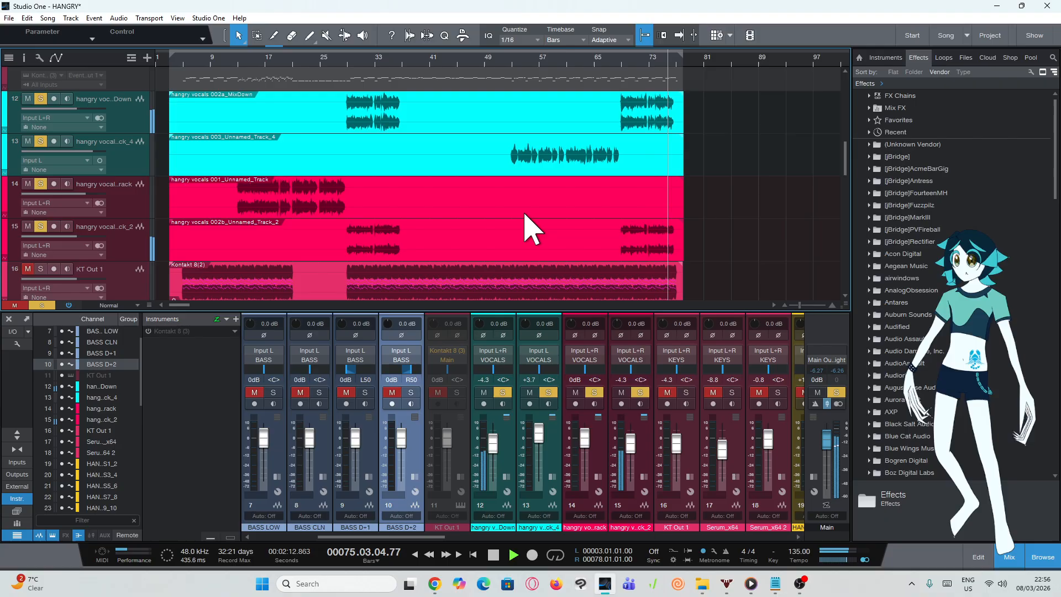
pyautogui.press('space')
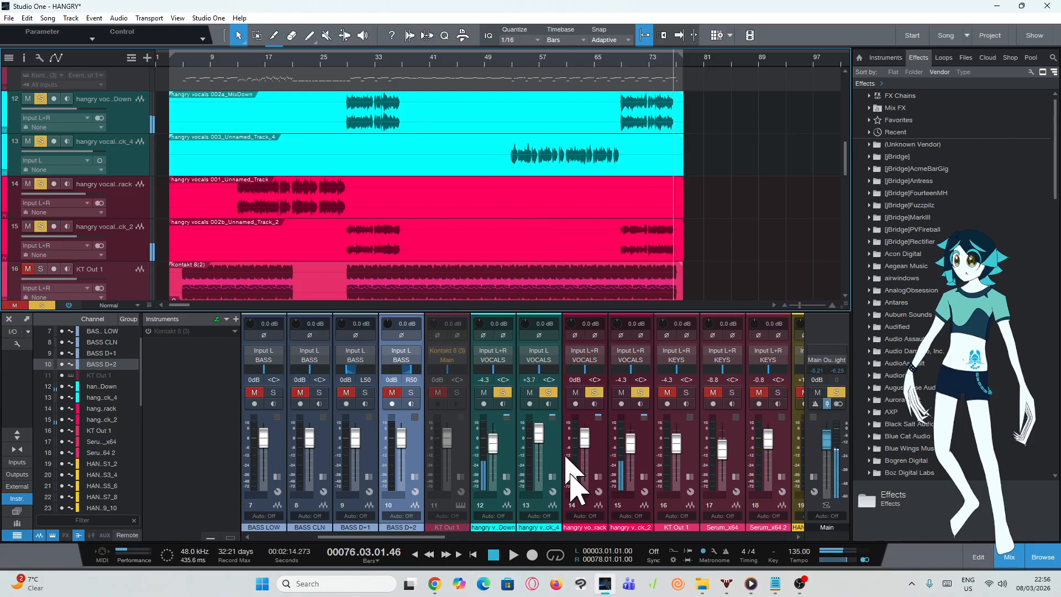
# Expand the hangry vocals 002a_MixDown channel's inserts and view its FabFilter Pro-Q 4 and JW BG-Vocals settings, closing each plug-in
pyautogui.click(506, 477)
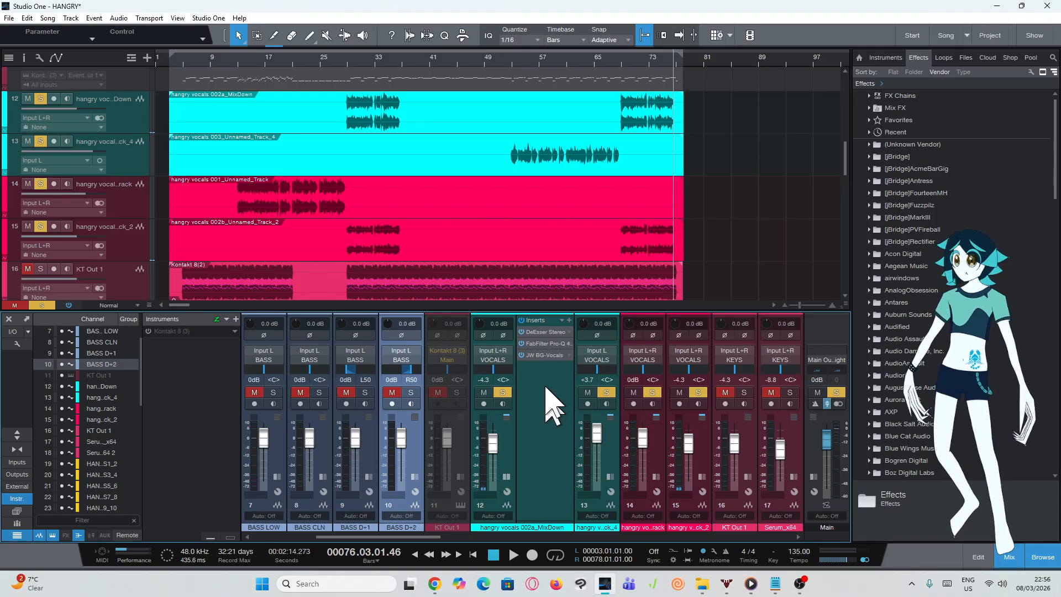
pyautogui.click(547, 344)
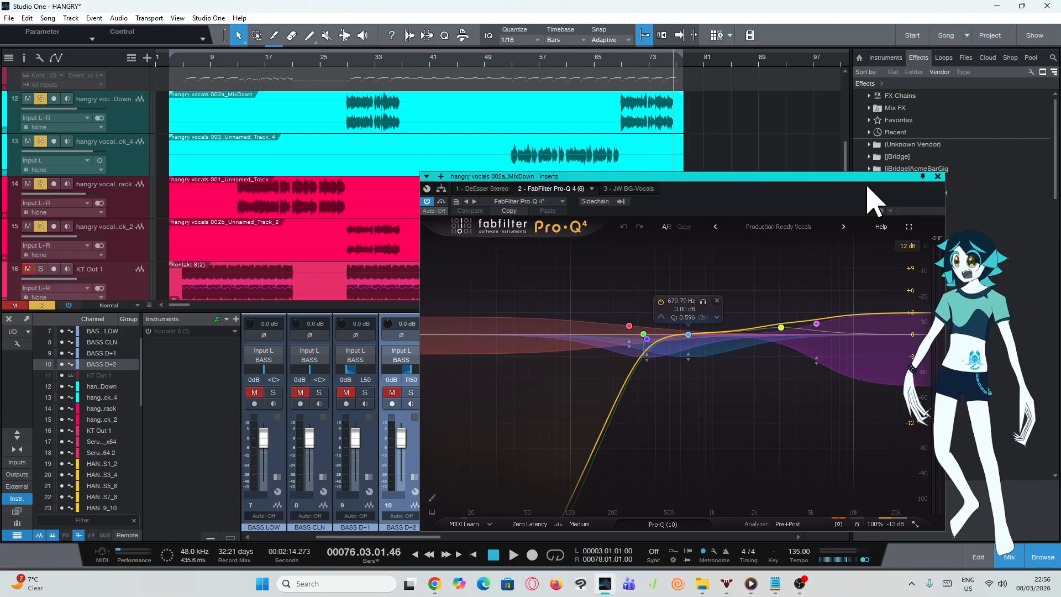
pyautogui.click(937, 177)
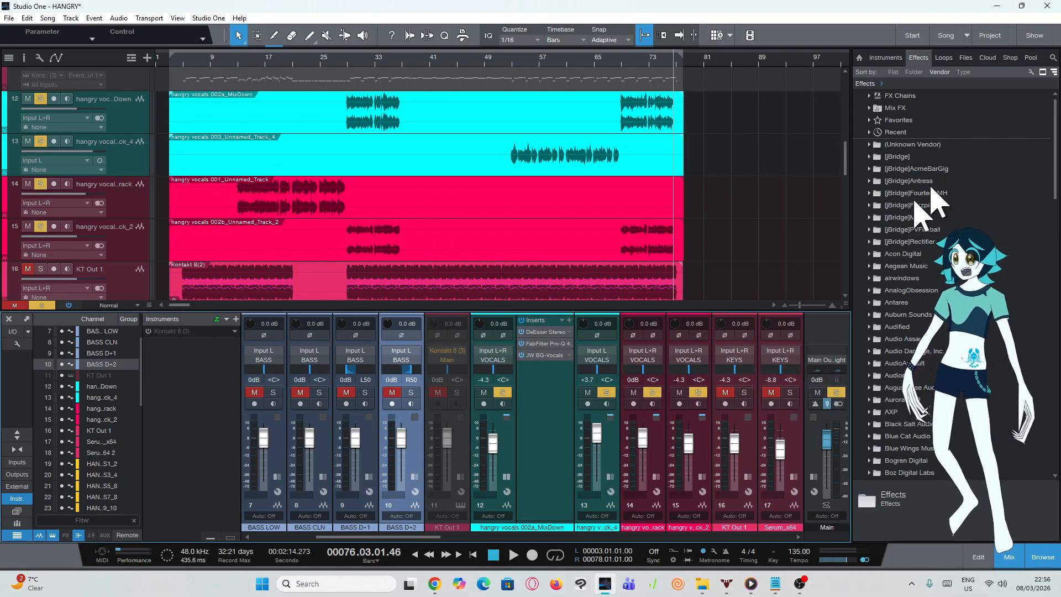
pyautogui.click(553, 356)
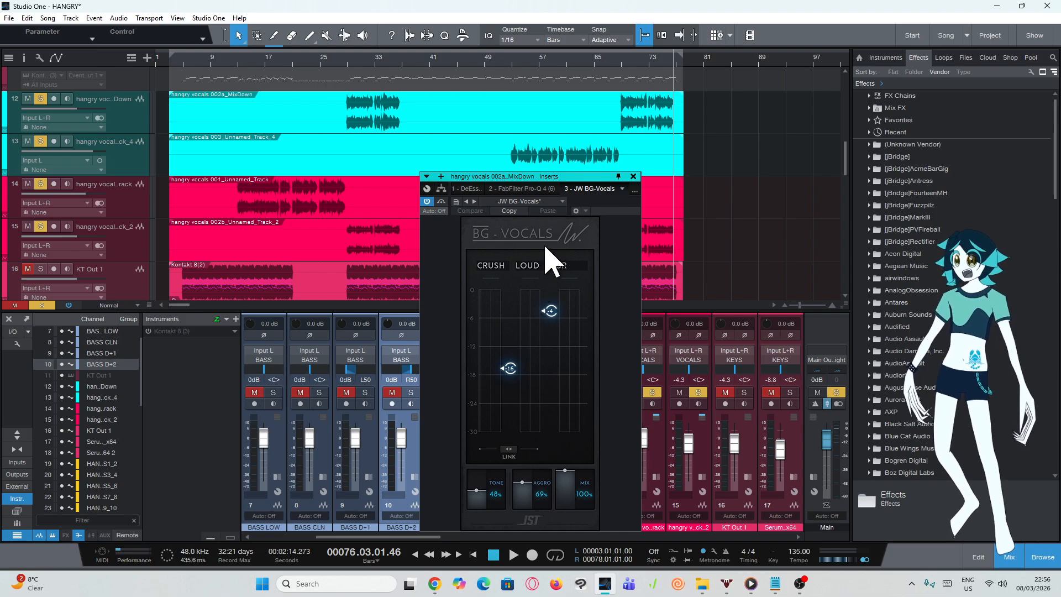
pyautogui.click(633, 177)
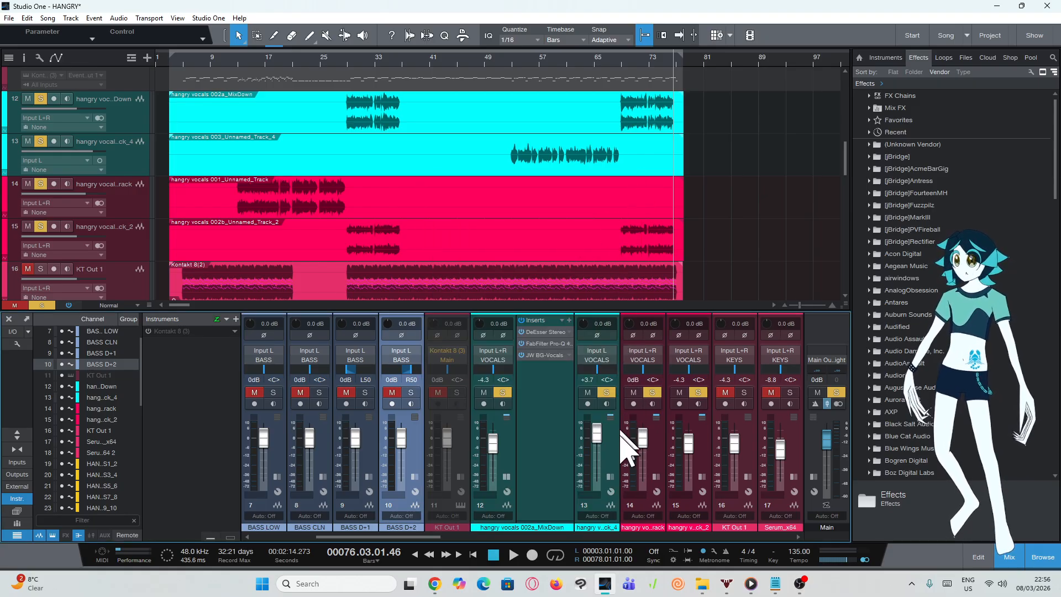
# Collapse the hangry vocals 002a_MixDown channel and expand the inserts of hangry vocals 001_Unnamed_Track
pyautogui.click(611, 477)
pyautogui.click(611, 477)
pyautogui.click(656, 476)
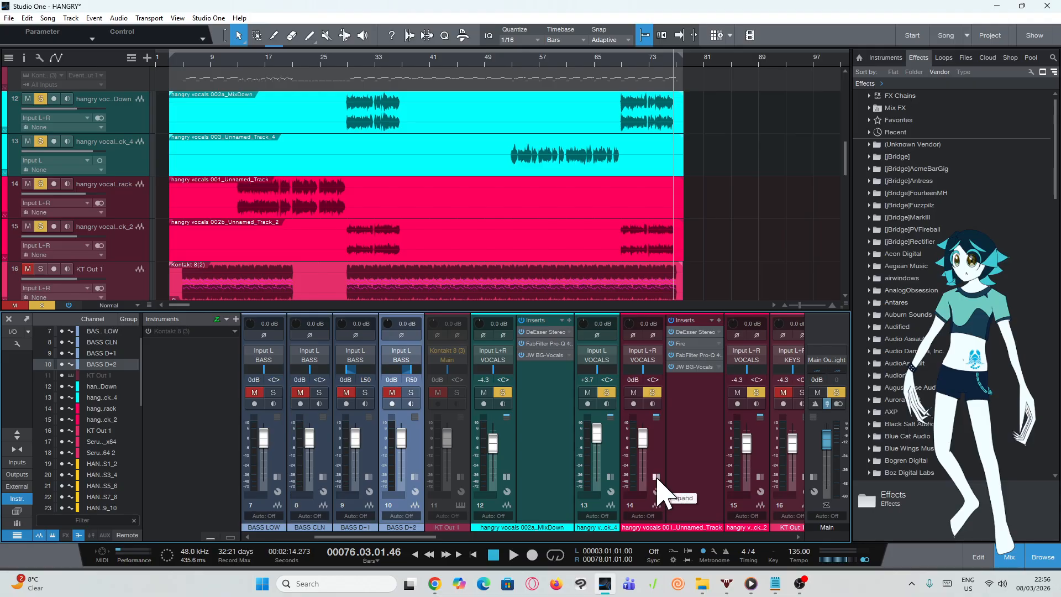
pyautogui.click(656, 477)
pyautogui.click(507, 477)
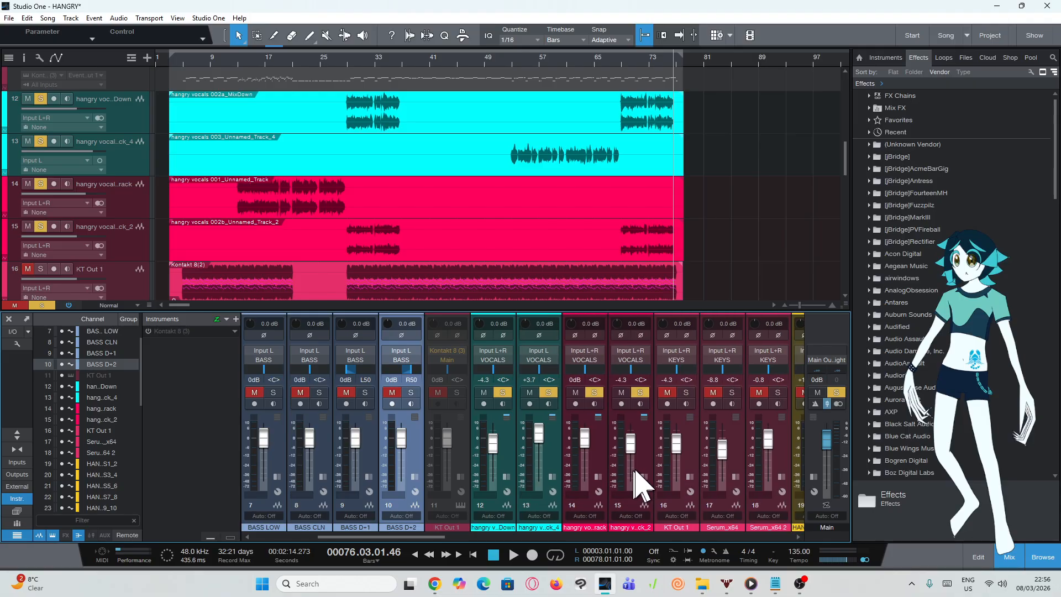
pyautogui.click(598, 476)
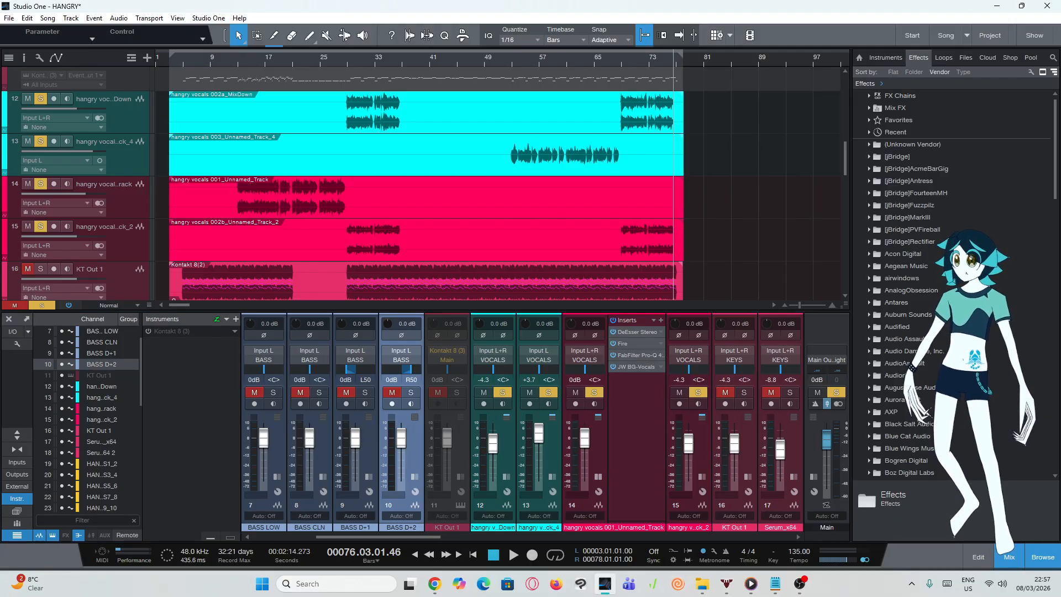
# View the Fire, FabFilter Pro-Q 4 and JW BG-Vocals settings on hangry vocals 001_Unnamed_Track, closing each plug-in, and collapse the channel
pyautogui.moveTo(1060, 191); pyautogui.dragTo(540, 161)
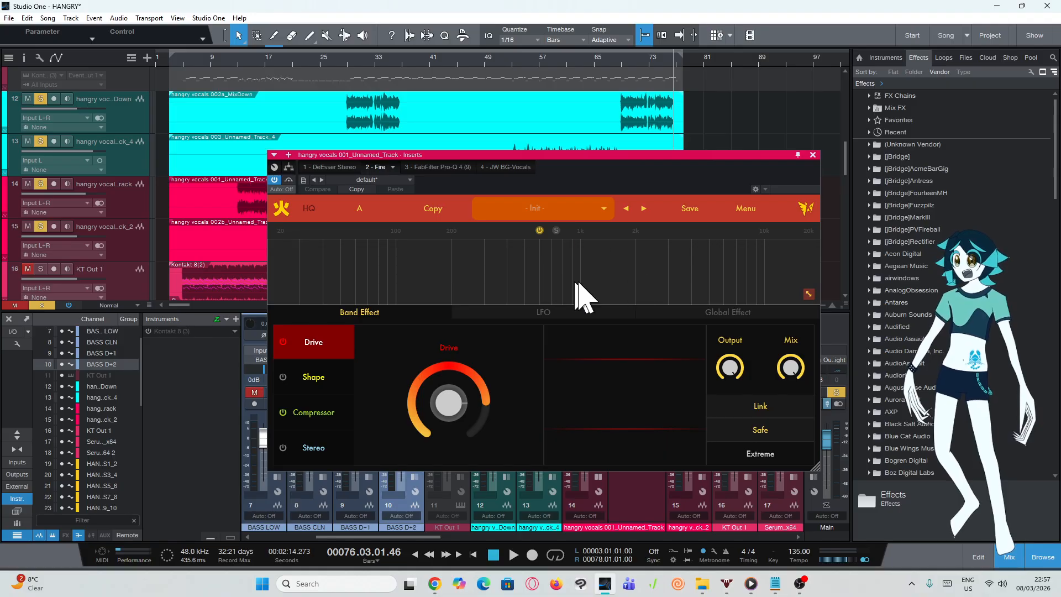
pyautogui.click(813, 155)
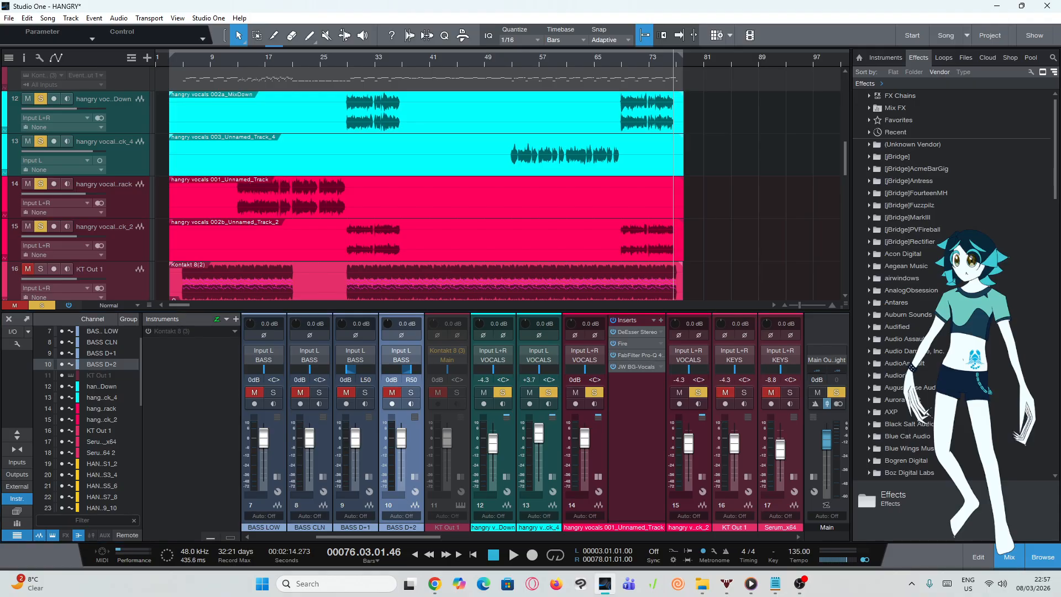
pyautogui.moveTo(836, 145); pyautogui.dragTo(614, 119)
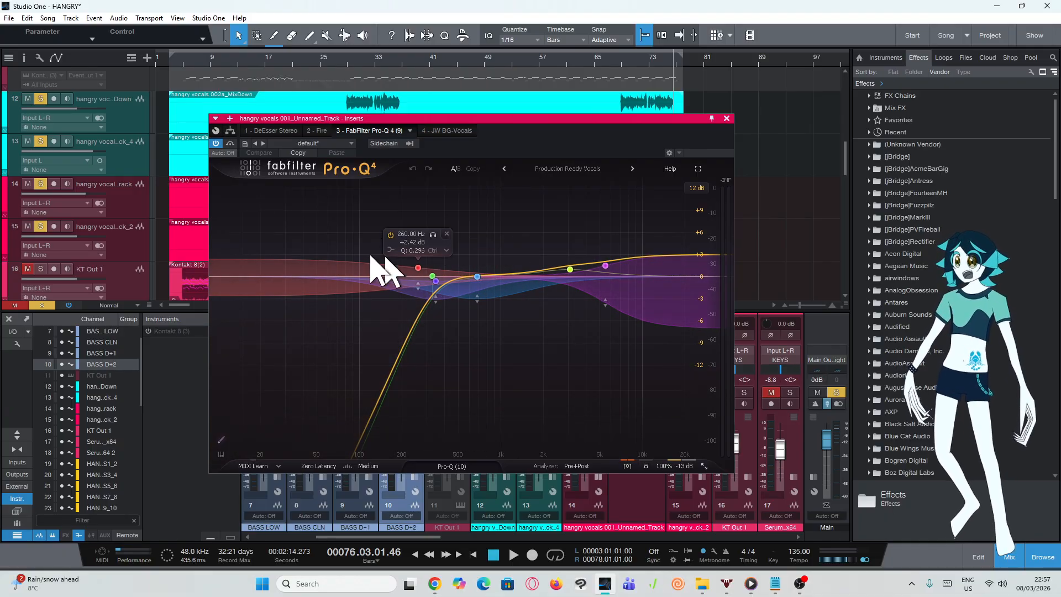
pyautogui.click(727, 118)
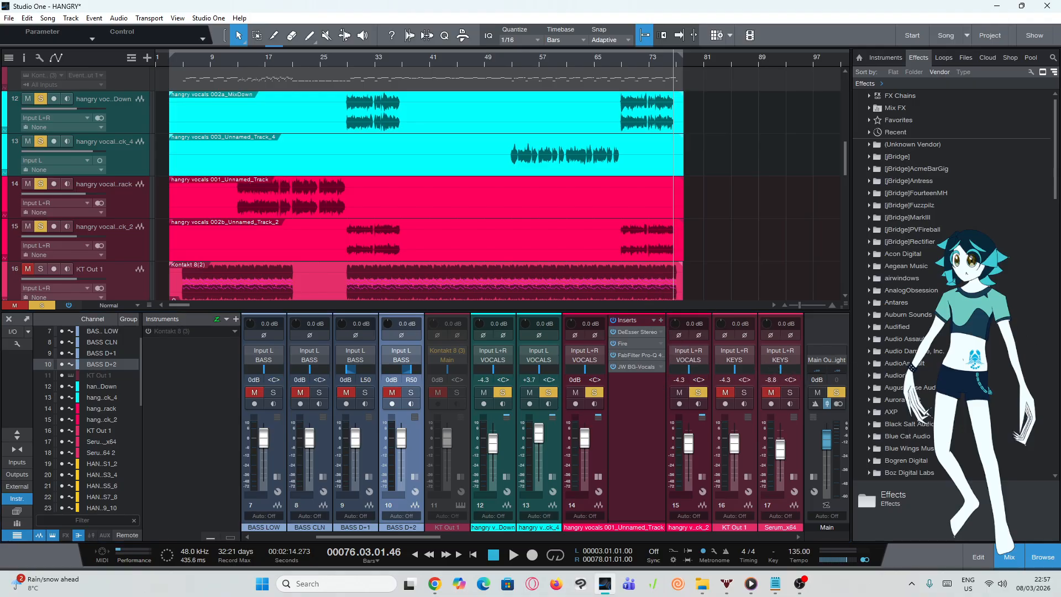
pyautogui.moveTo(721, 128); pyautogui.dragTo(528, 101)
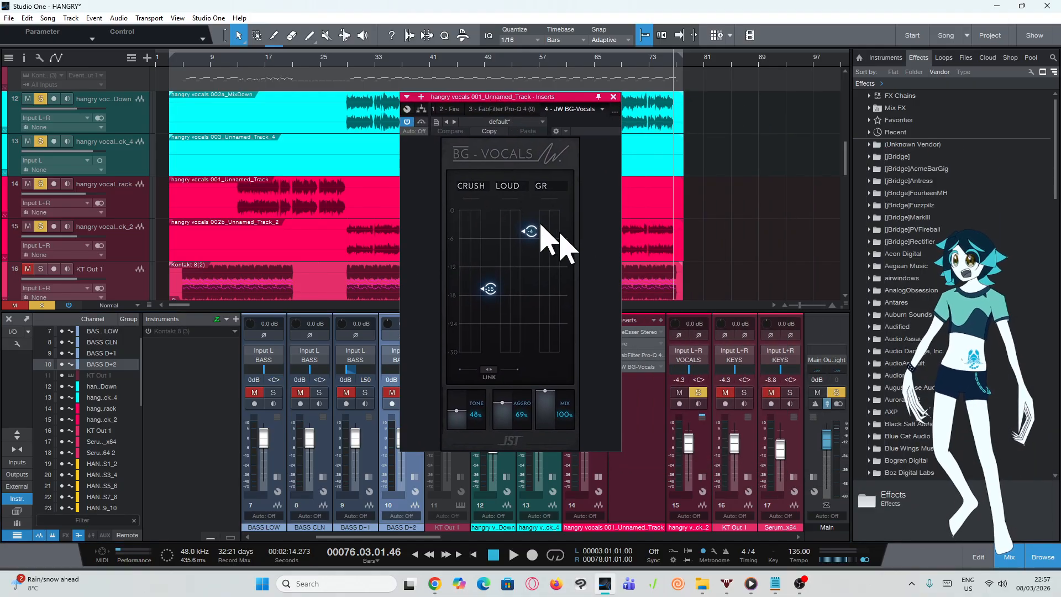
pyautogui.click(614, 96)
pyautogui.click(598, 477)
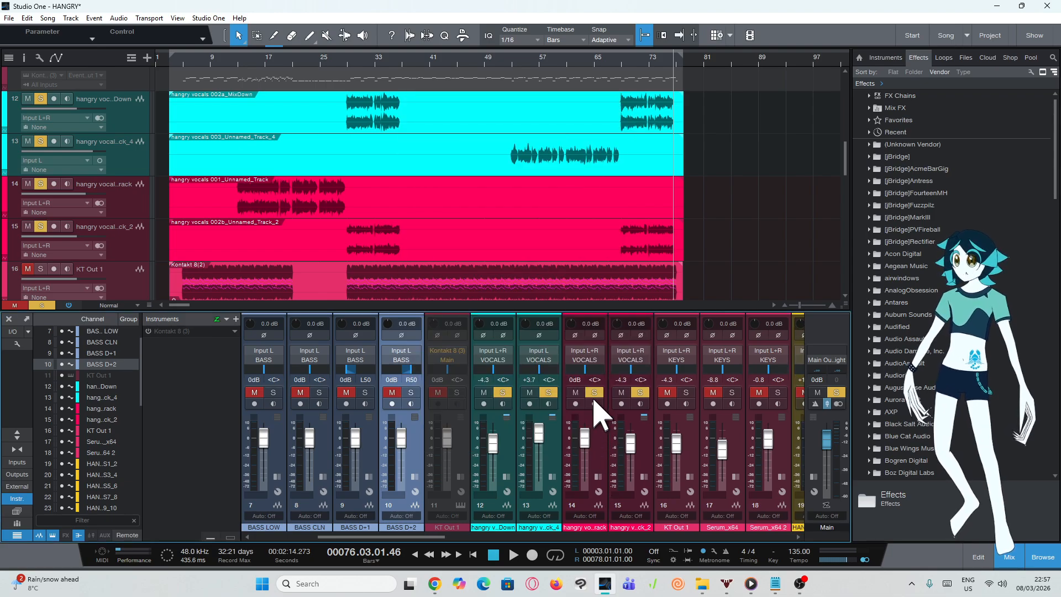
# Clear the solo on the four hangry vocals channels, numbers 12 to 15
pyautogui.click(595, 392)
pyautogui.click(639, 392)
pyautogui.click(549, 393)
pyautogui.click(502, 392)
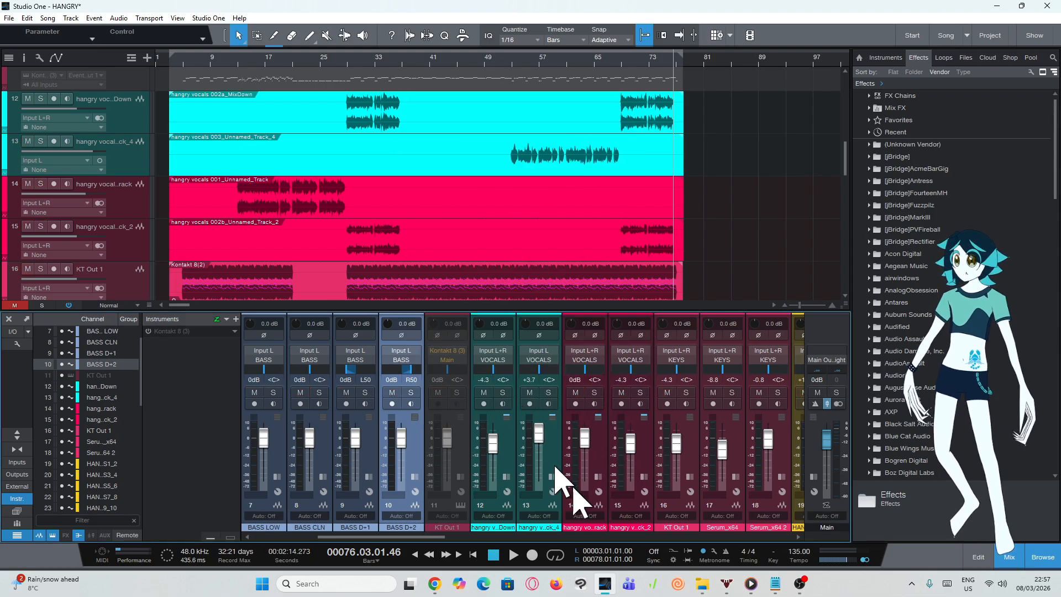
# Examine the insert chains of the DBUS and DPARA bus channels and collapse both
pyautogui.moveTo(490, 536); pyautogui.dragTo(701, 535)
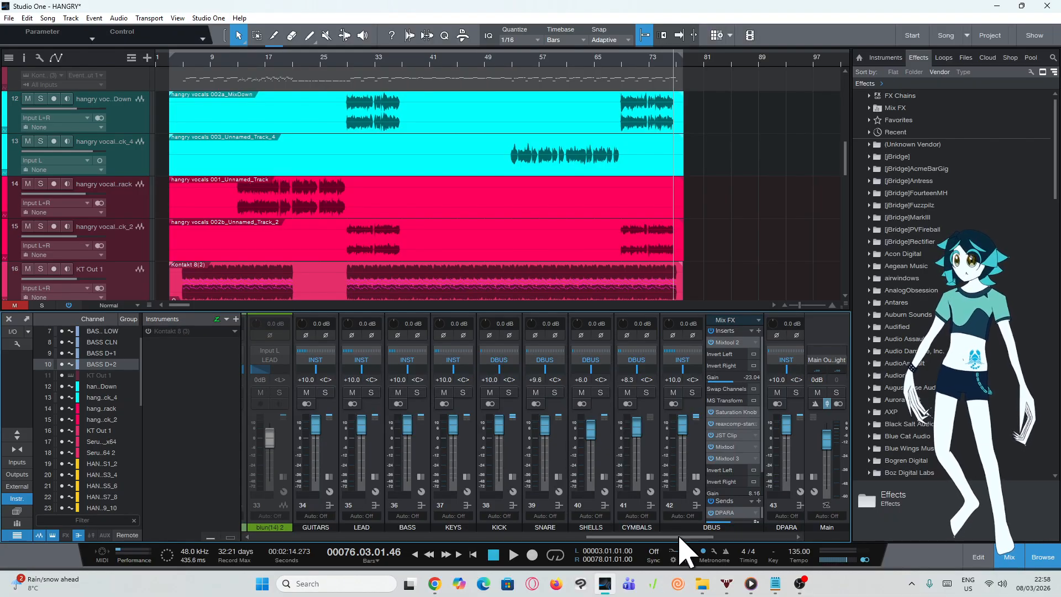
pyautogui.moveTo(682, 536); pyautogui.dragTo(705, 533)
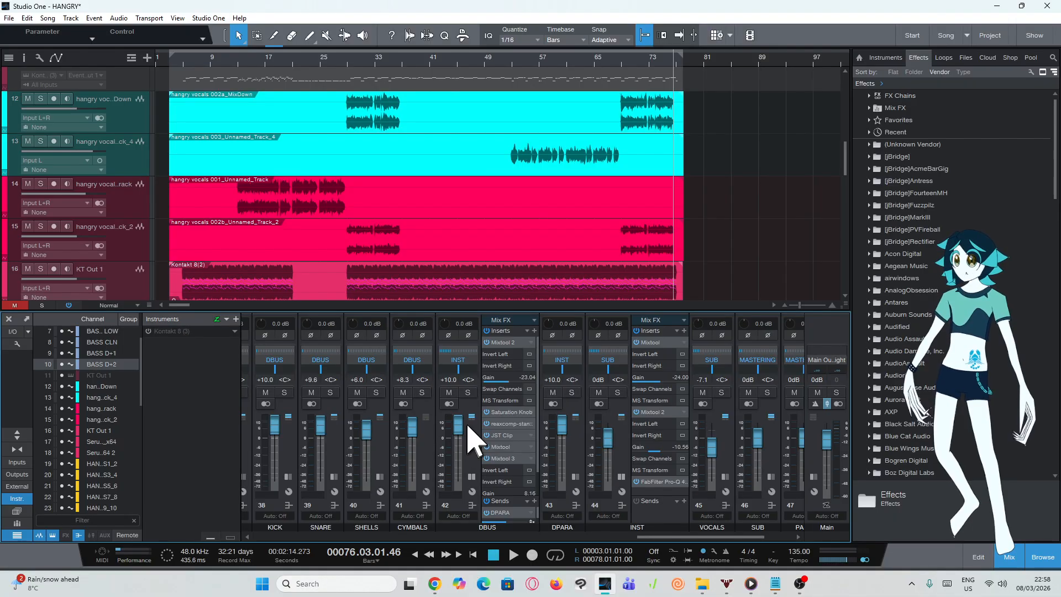
pyautogui.click(575, 476)
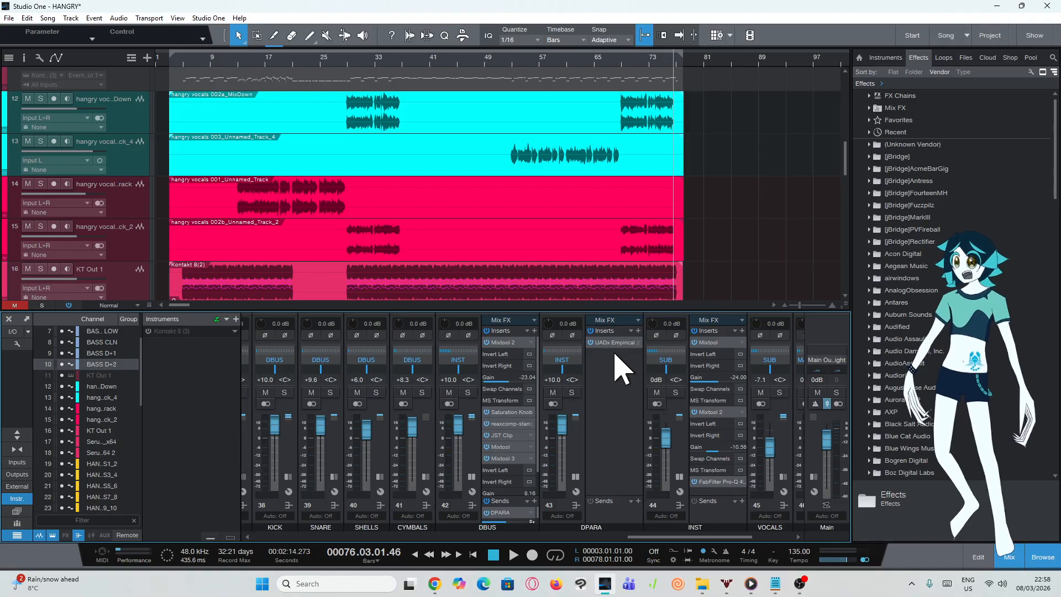
pyautogui.click(575, 476)
pyautogui.click(471, 477)
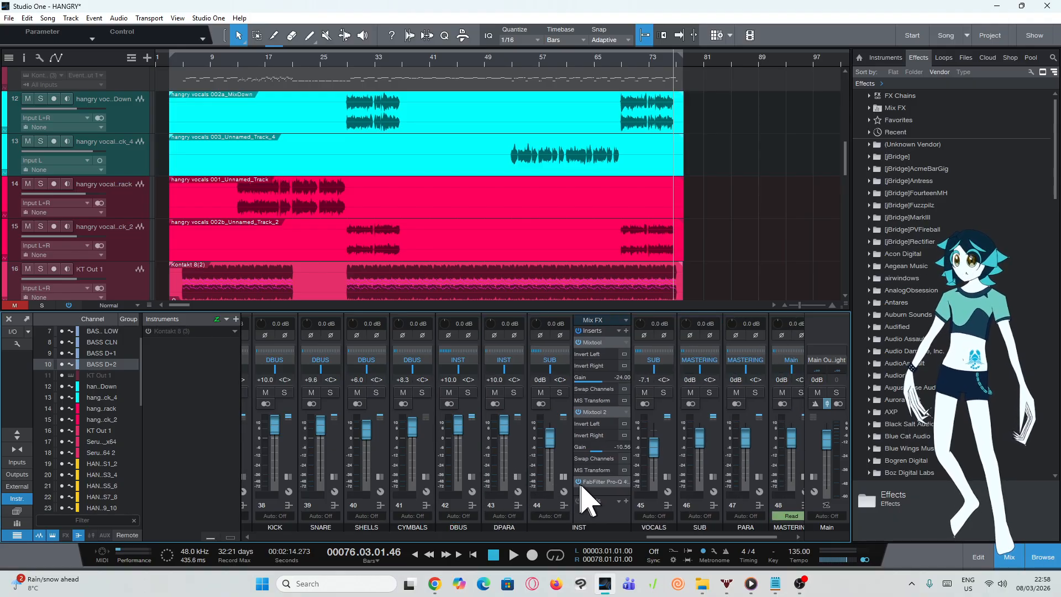
# Fold the two Mixtool inserts on the INST bus and open its FabFilter Pro-Q 4
pyautogui.click(613, 349)
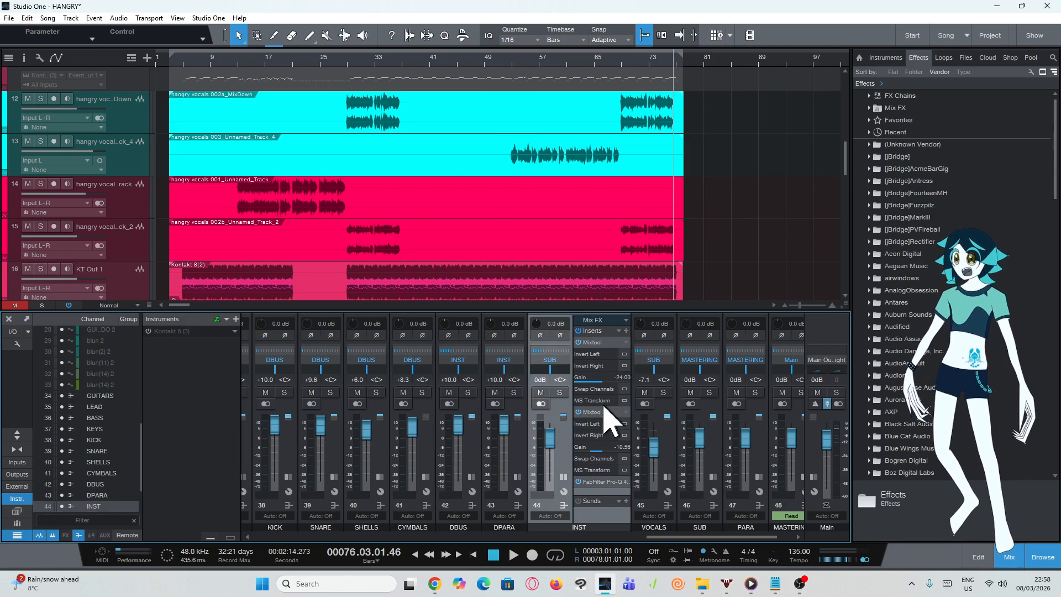
pyautogui.click(605, 411)
pyautogui.click(604, 343)
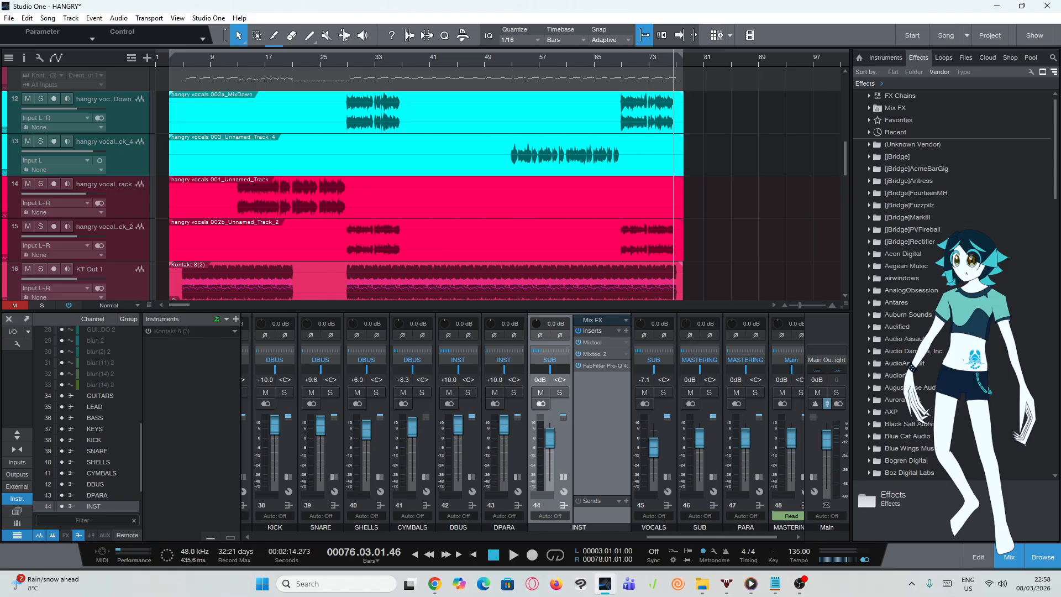
pyautogui.click(602, 365)
pyautogui.moveTo(747, 171); pyautogui.dragTo(590, 139)
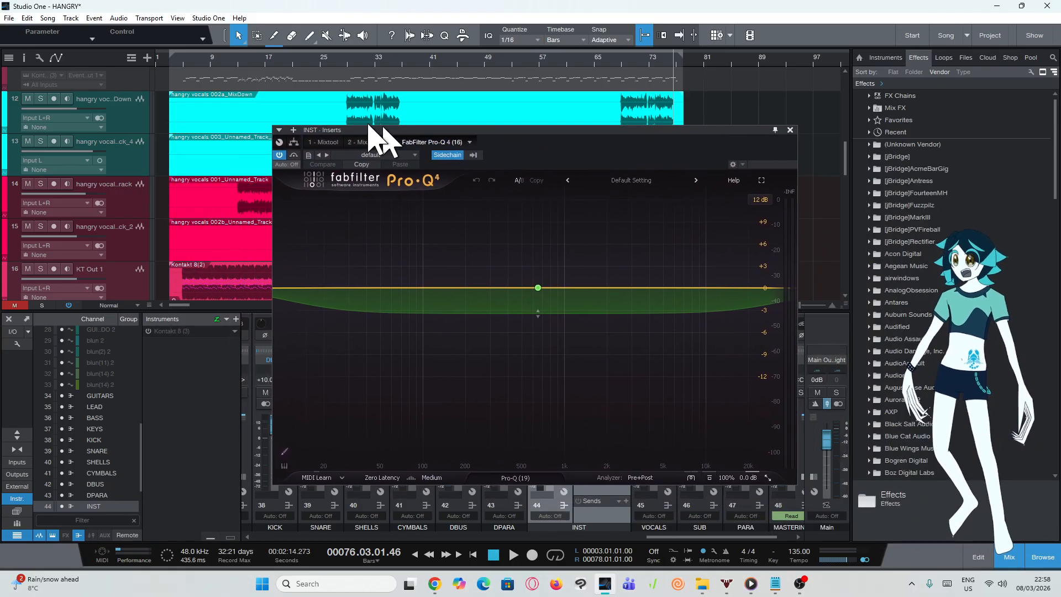
# Play the song while inspecting the INST bus Pro-Q 4 band and its threshold, stop playback and close the plug-in
pyautogui.click(207, 72)
pyautogui.press('space')
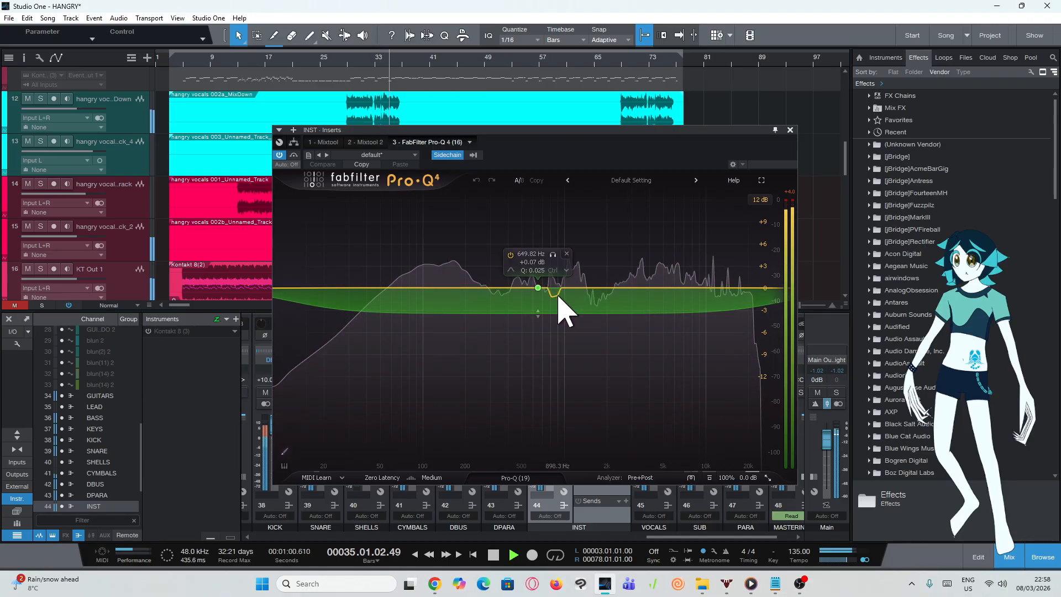
pyautogui.click(537, 288)
pyautogui.click(578, 417)
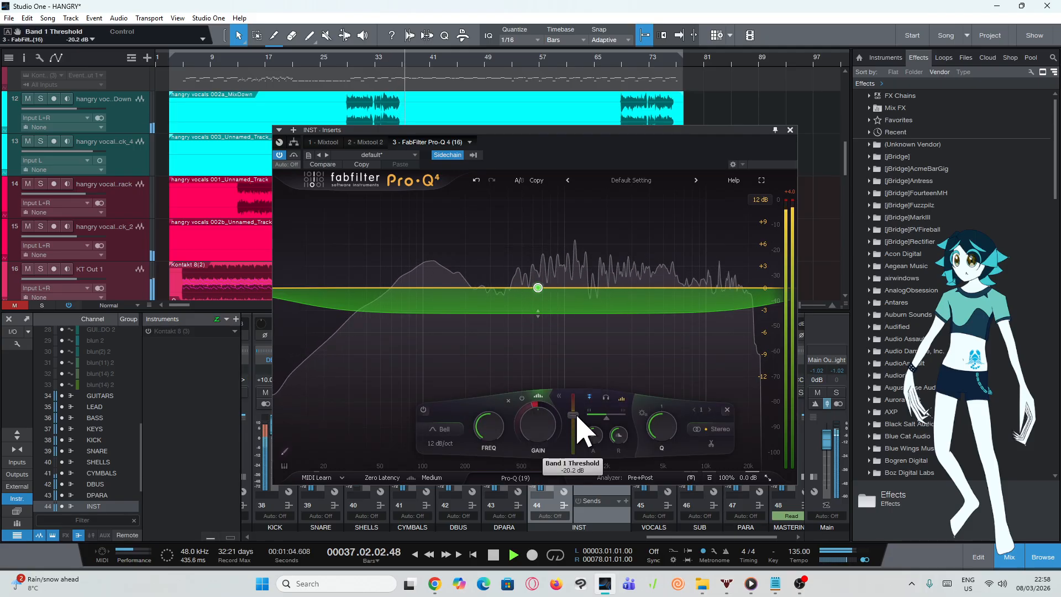
pyautogui.click(354, 65)
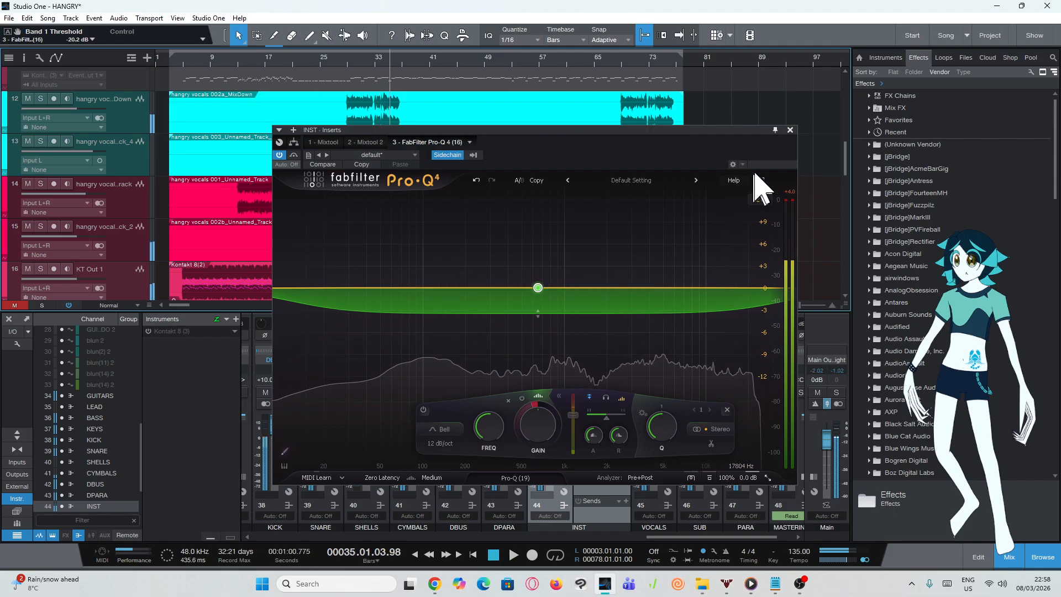
pyautogui.click(791, 130)
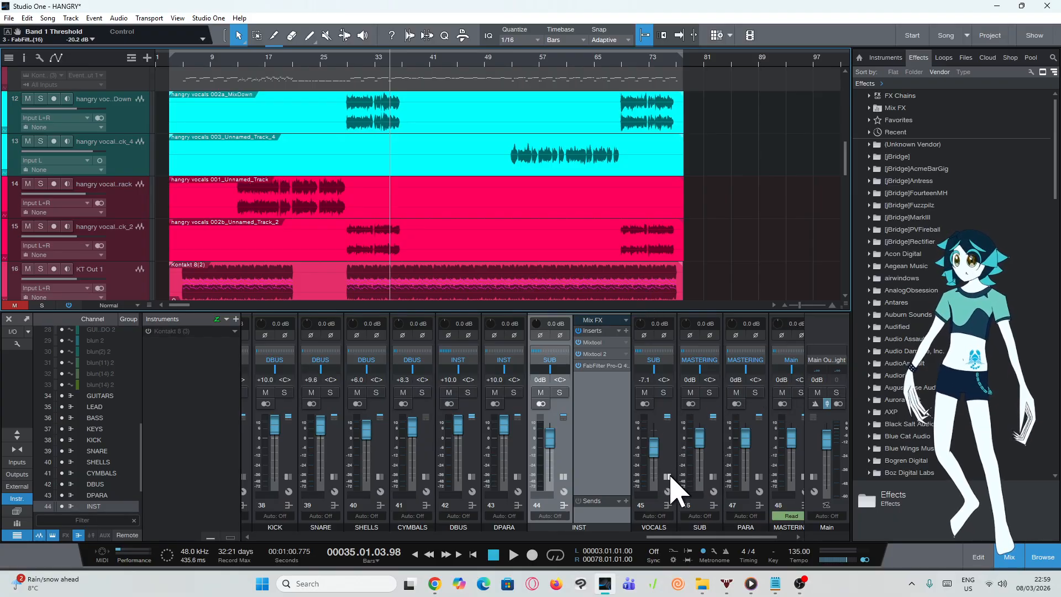
# Collapse the INST bus, view the VOCALS bus inserts, and expand the SUB bus inserts instead
pyautogui.click(667, 505)
pyautogui.click(563, 505)
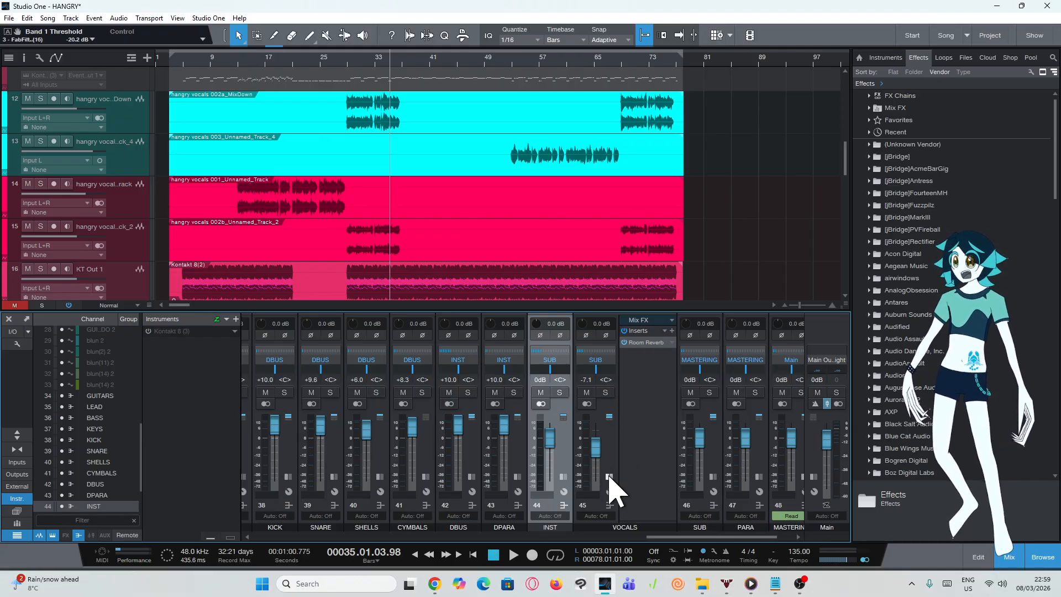
pyautogui.click(609, 476)
pyautogui.click(656, 478)
pyautogui.click(562, 452)
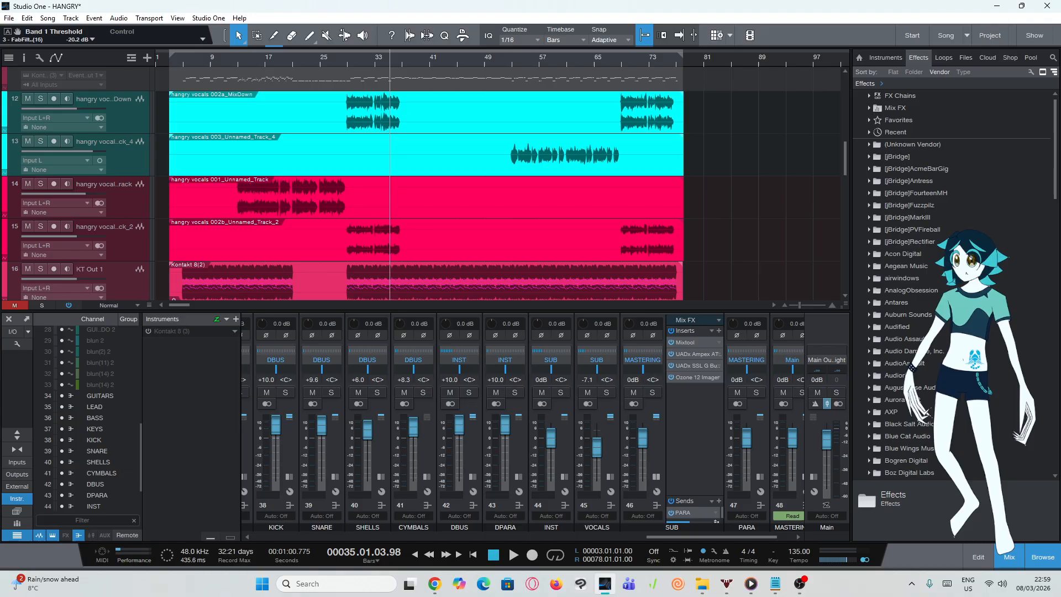
# View the SUB bus's UADx Ampex ATR-102, UADx SSL G Bus Compressor and Ozone 12 Imager settings, closing each plug-in
pyautogui.click(692, 354)
pyautogui.moveTo(659, 78); pyautogui.dragTo(509, 52)
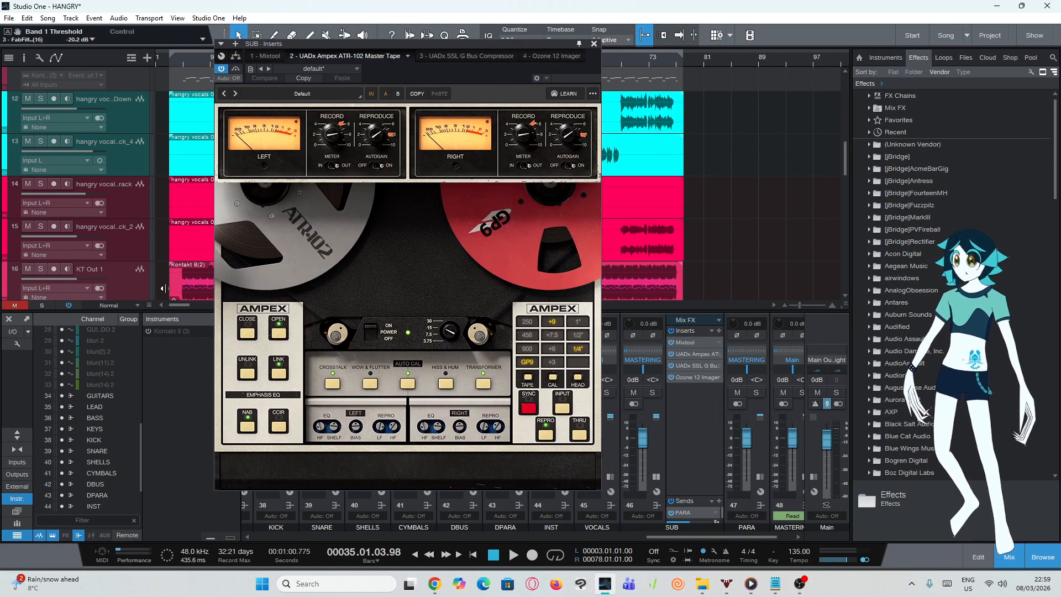
pyautogui.click(594, 44)
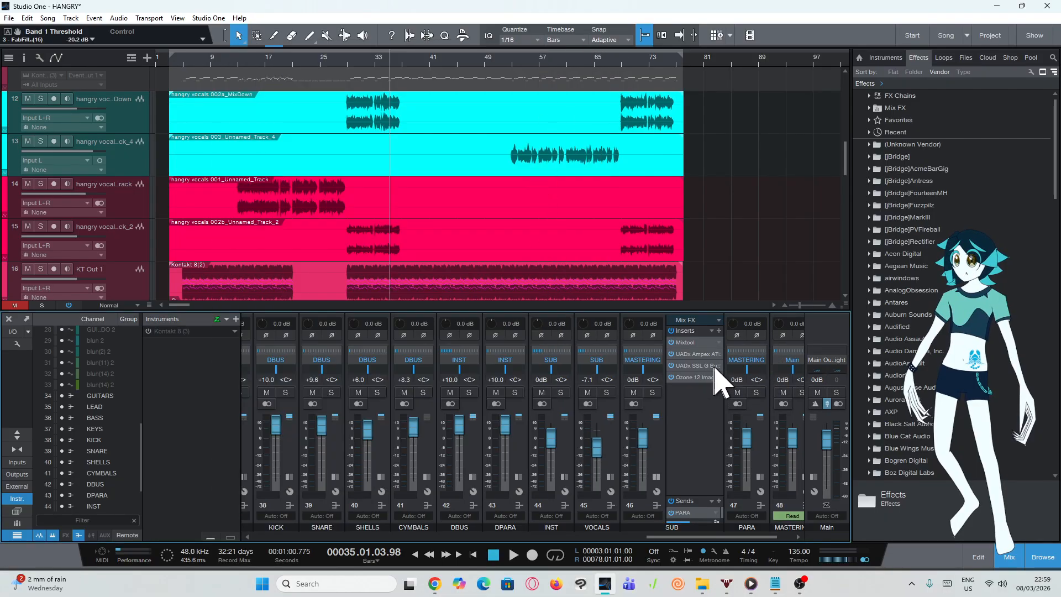
pyautogui.moveTo(1028, 193); pyautogui.dragTo(412, 93)
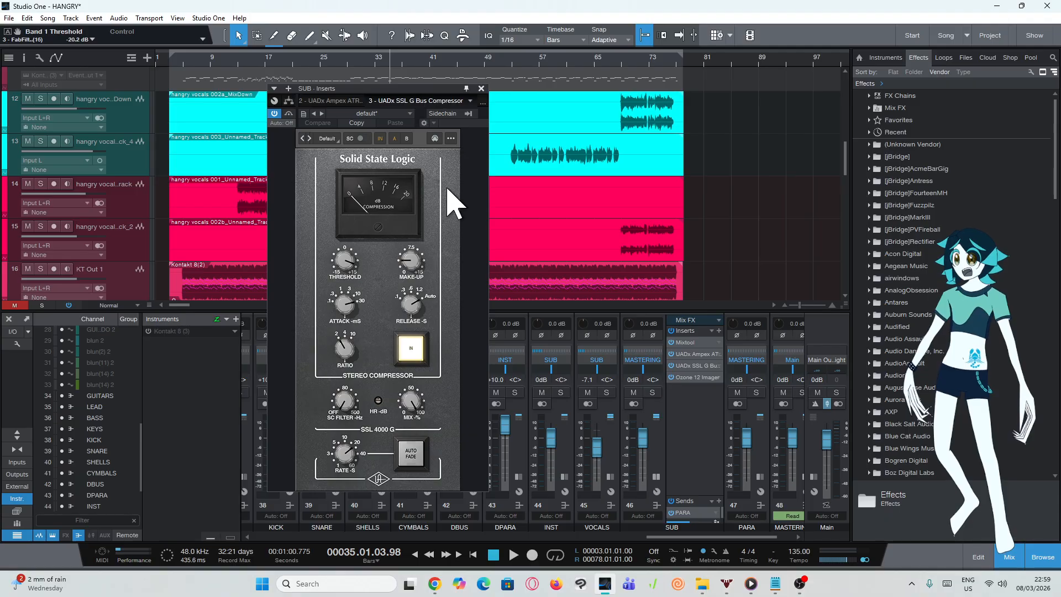
pyautogui.click(481, 88)
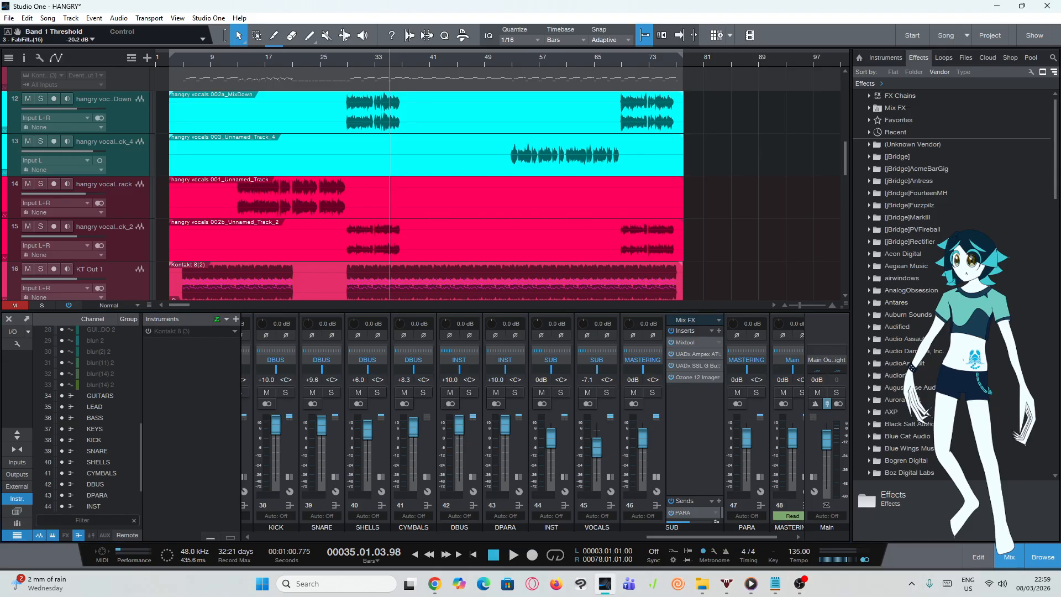
pyautogui.moveTo(752, 160); pyautogui.dragTo(424, 138)
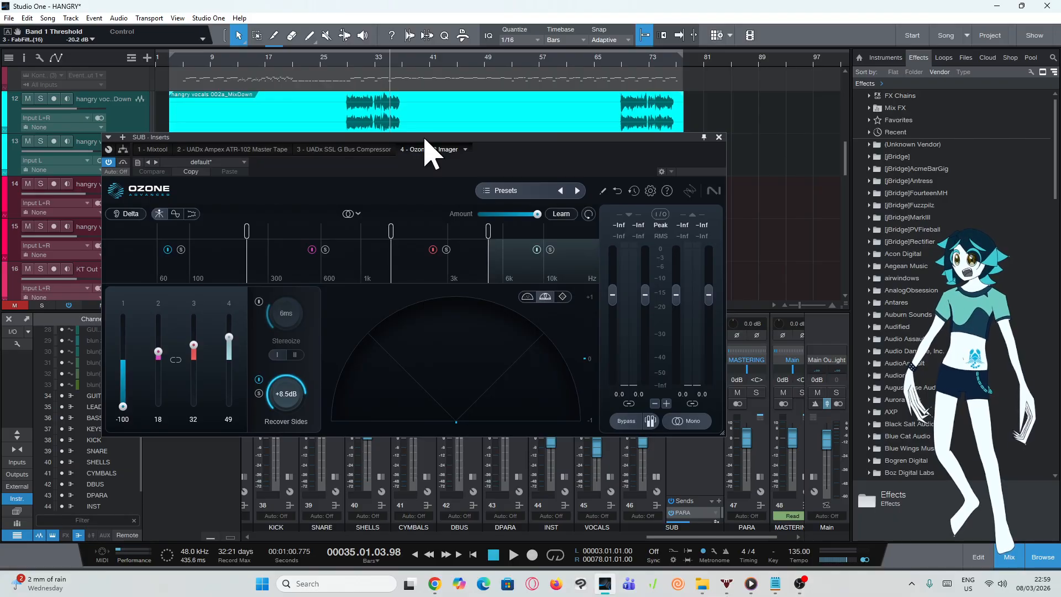
pyautogui.click(720, 136)
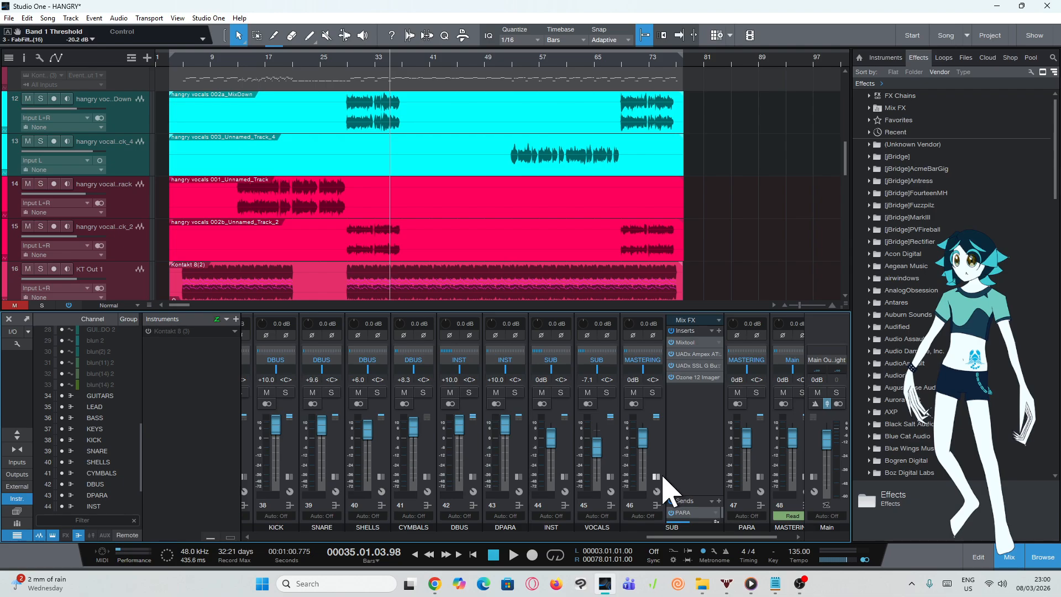
# Collapse the SUB bus, view the MASTERING channel's inserts, and expand the PARA bus inserts instead
pyautogui.click(716, 520)
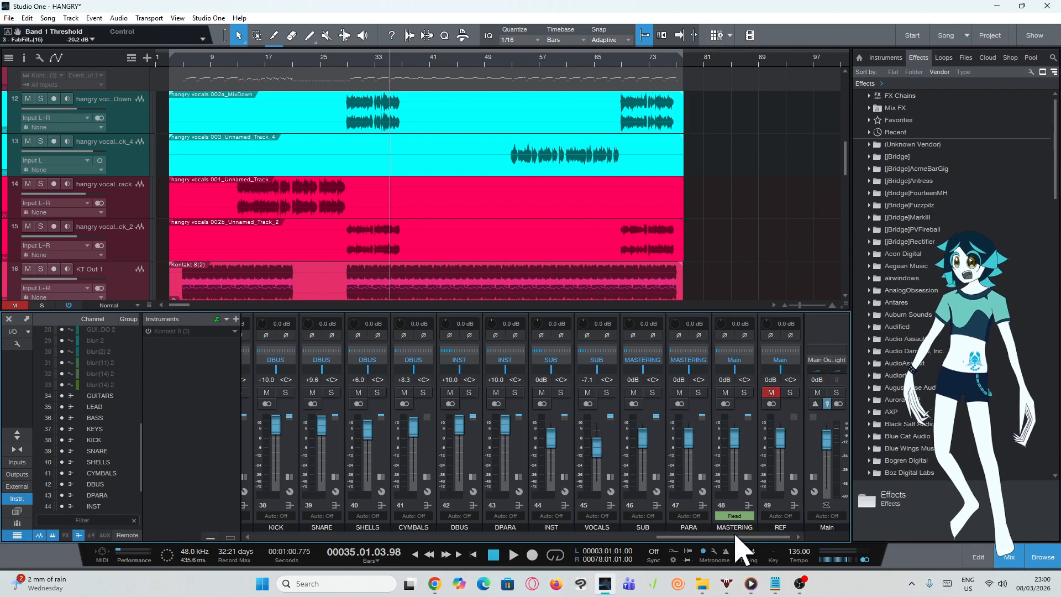
pyautogui.click(749, 504)
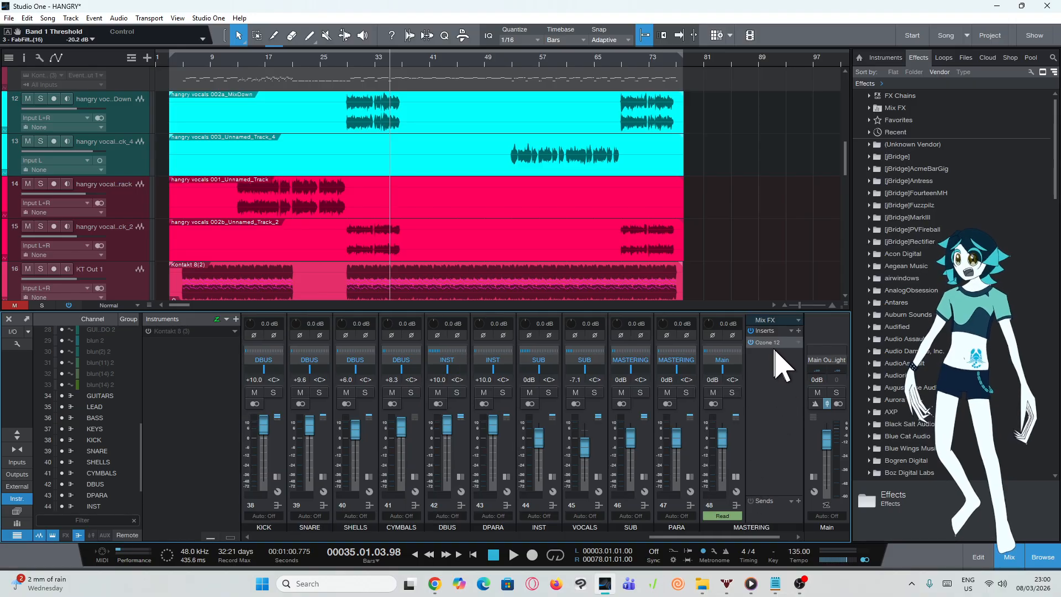
pyautogui.click(736, 504)
pyautogui.click(702, 504)
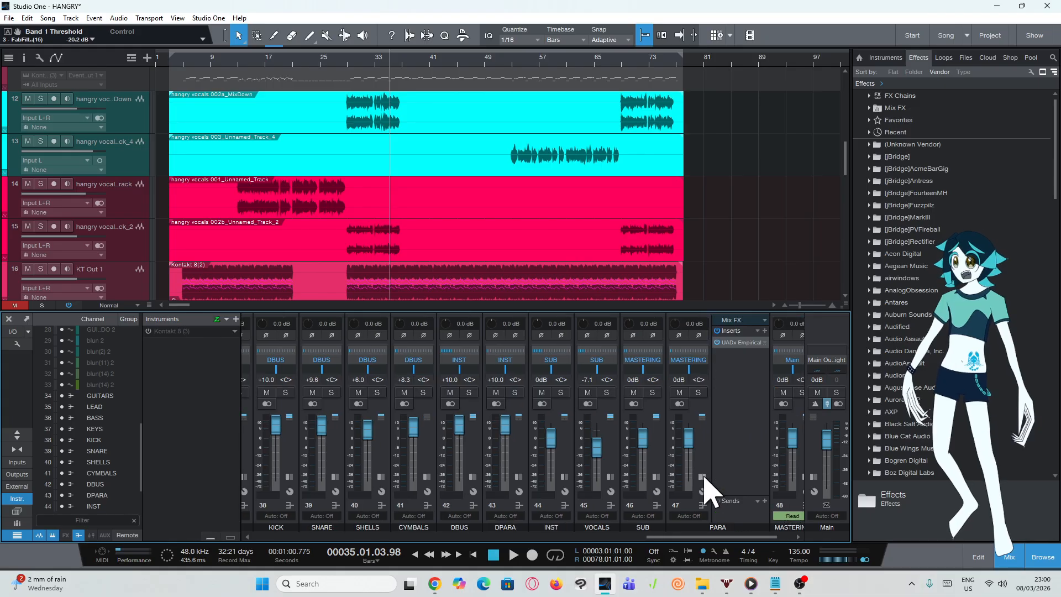
# Watch the PARA bus's UADx Empirical Labs Distressor during a short playback from the song's early bars, close it and collapse the channel
pyautogui.click(739, 343)
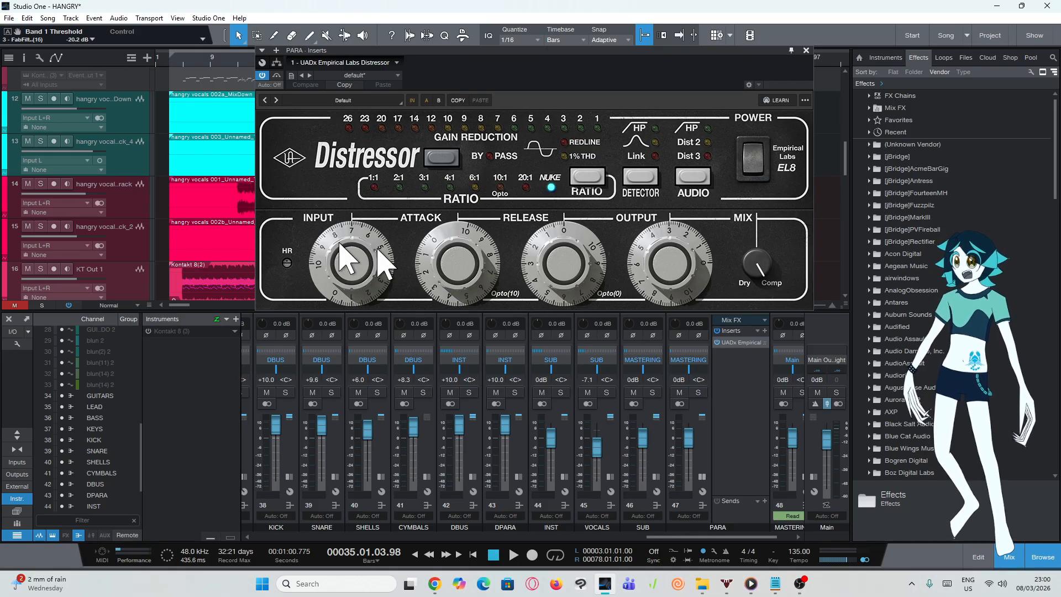
pyautogui.click(231, 59)
pyautogui.press('space')
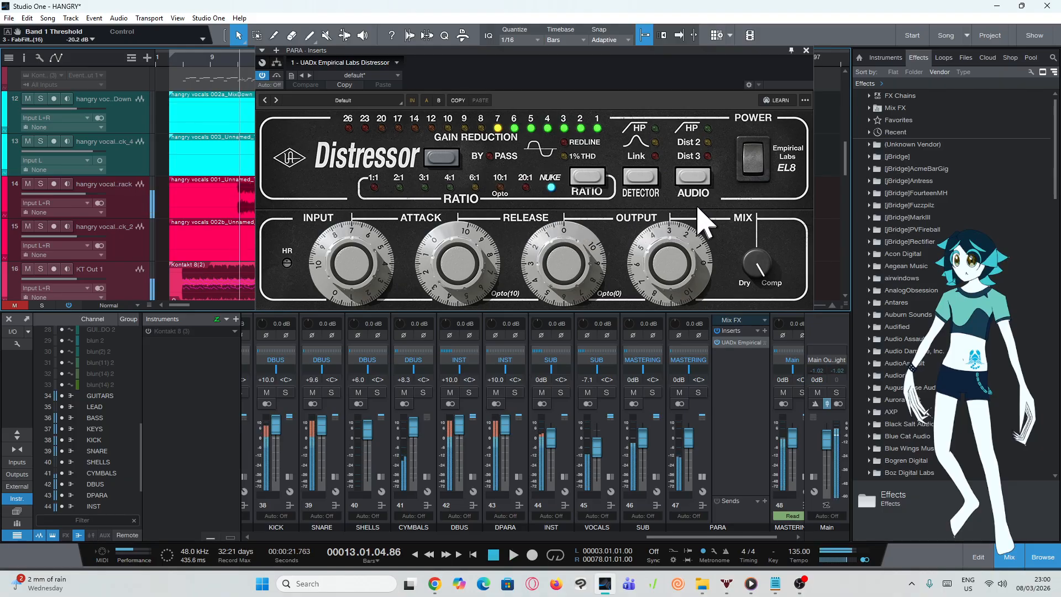
pyautogui.press('space')
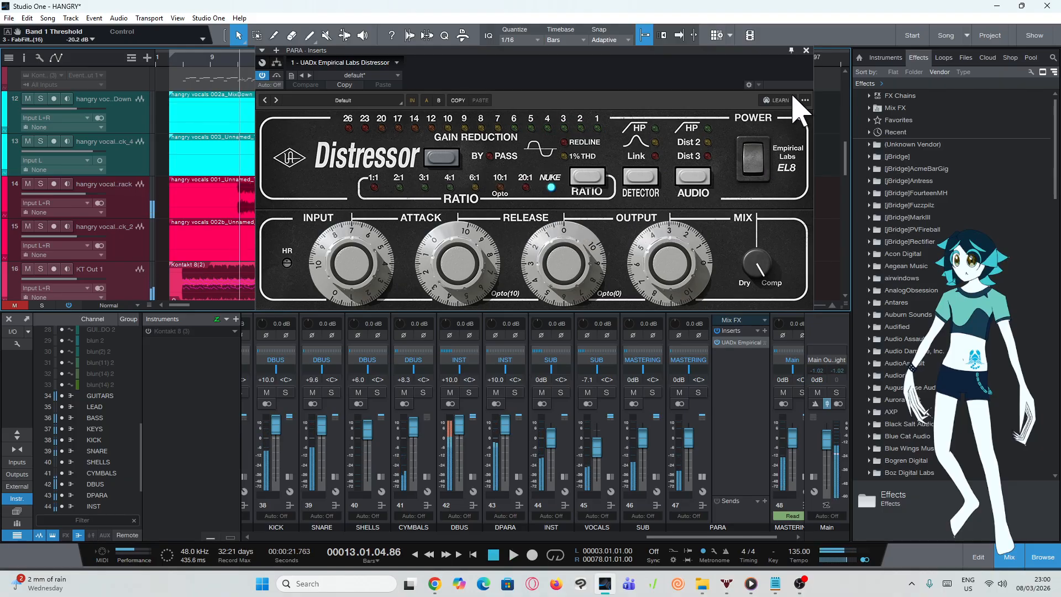
pyautogui.click(806, 51)
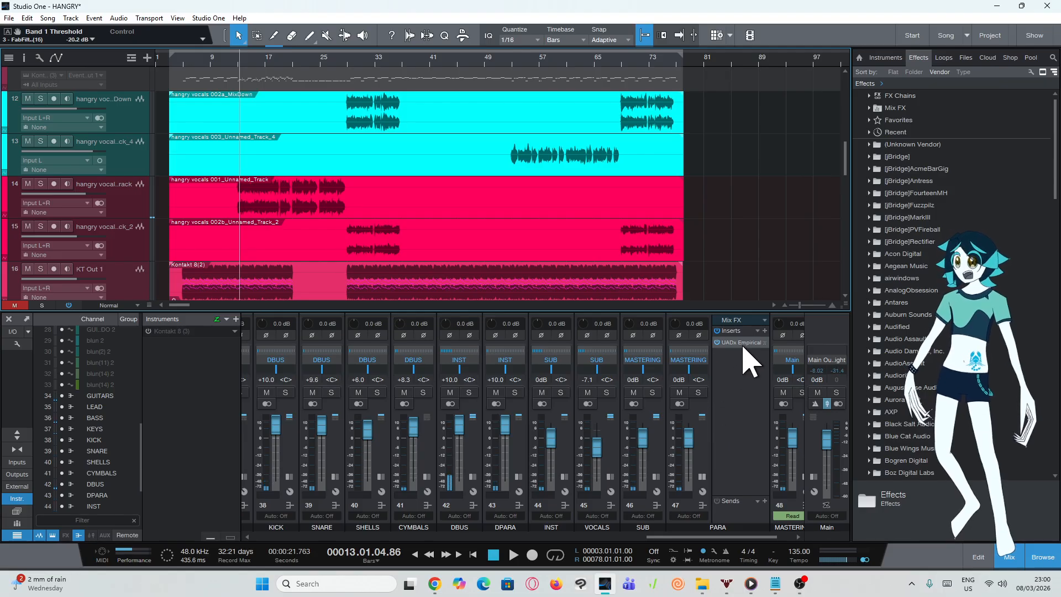
pyautogui.moveTo(730, 537); pyautogui.dragTo(787, 537)
pyautogui.click(646, 476)
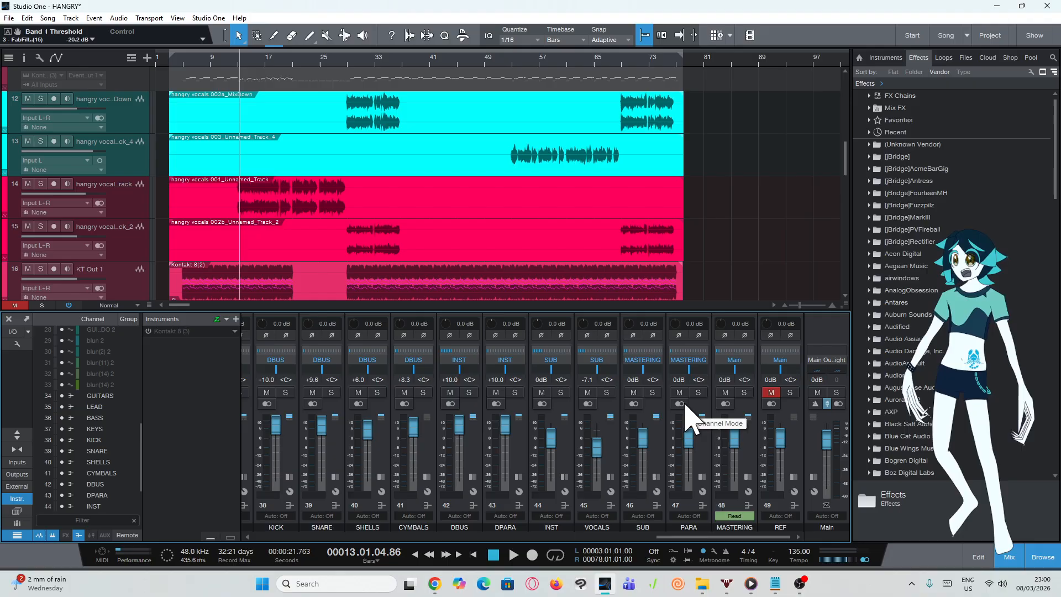
# Bring the guitar tracks back into view and toggle the REF channel's mute
pyautogui.scroll(1, 509, 368)
pyautogui.scroll(5, 500, 273)
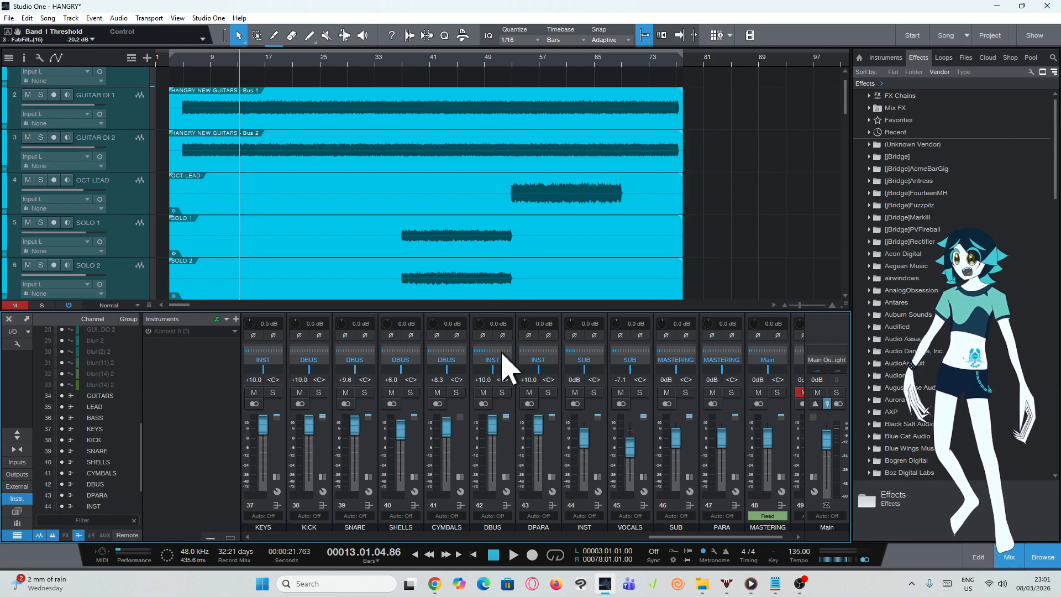
pyautogui.click(800, 392)
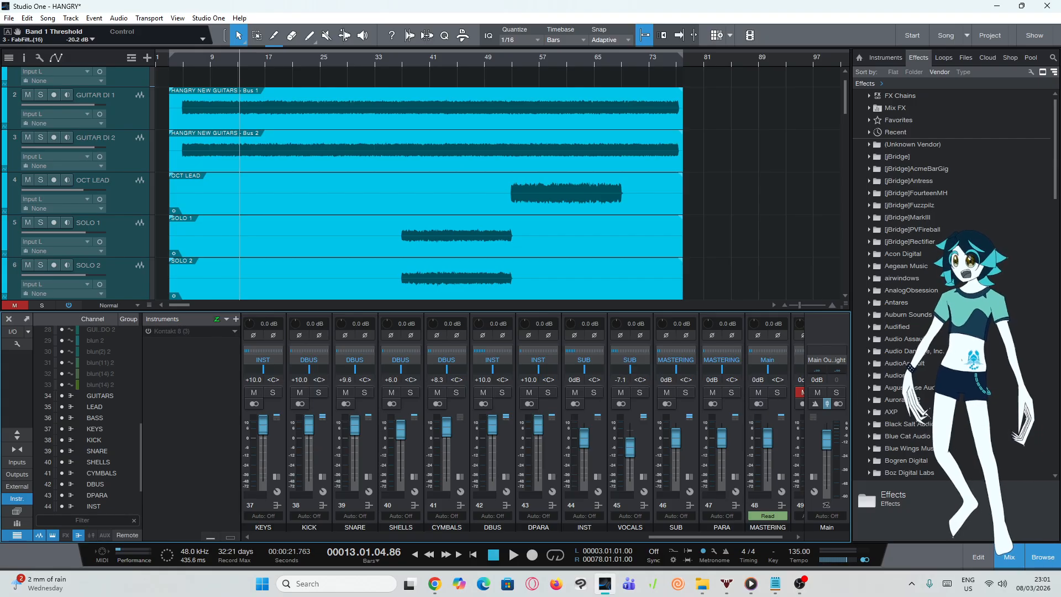